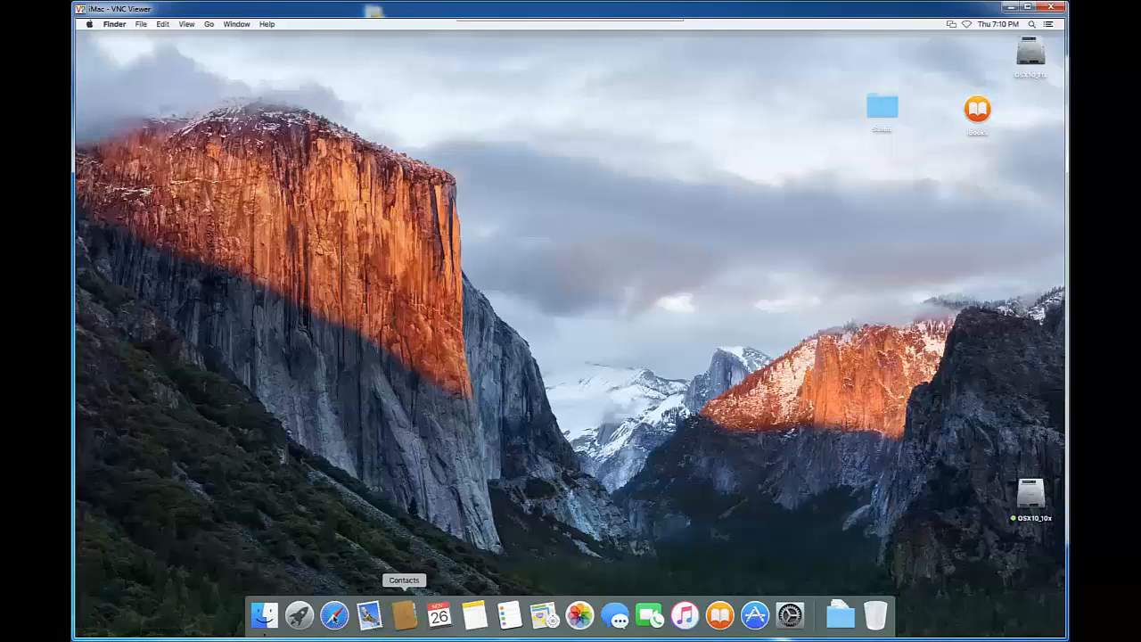
- Search Google in Safari for "Whatismyip" and open the WhatIsMyIP.com result to check the public IP address
left_click(332, 621)
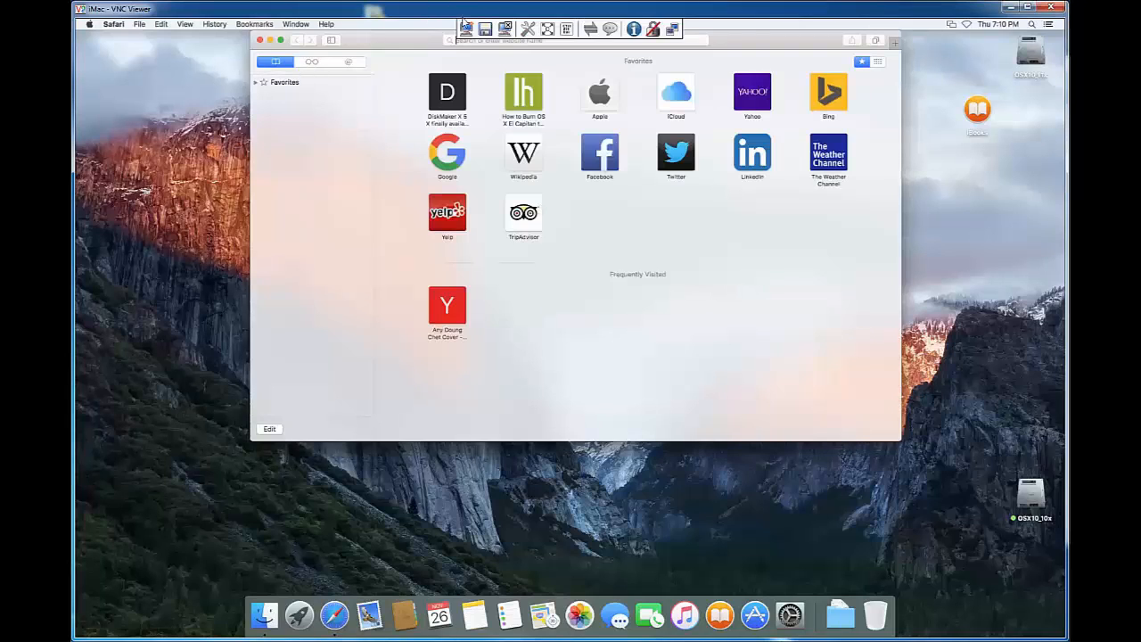
left_click_drag(395, 43, 385, 165)
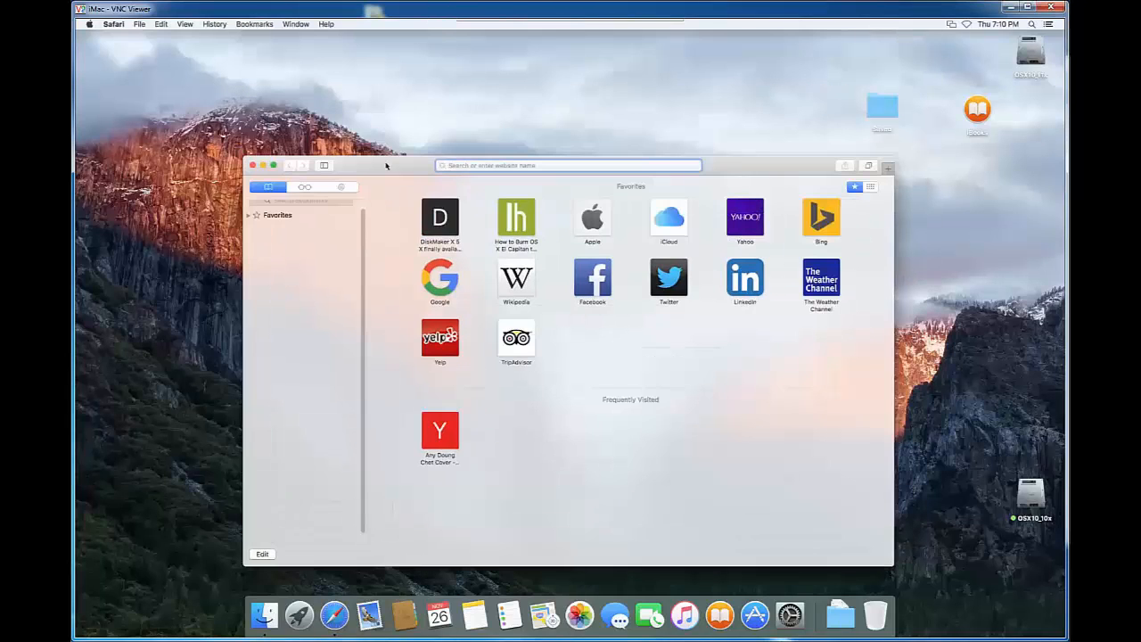
left_click(434, 284)
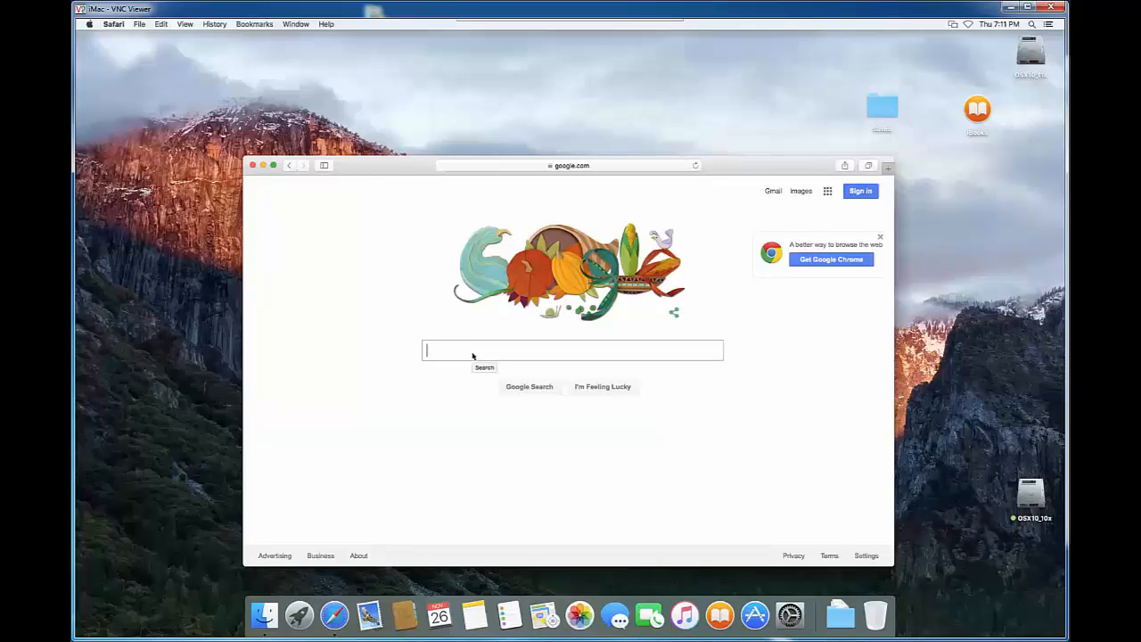
type("Wh")
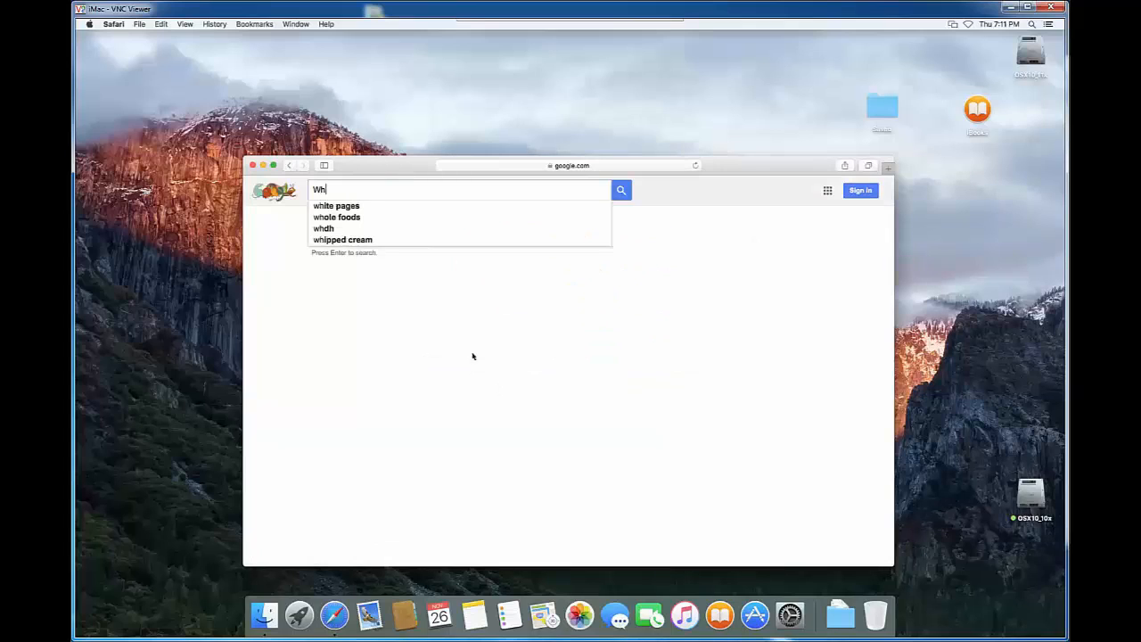
type("atism")
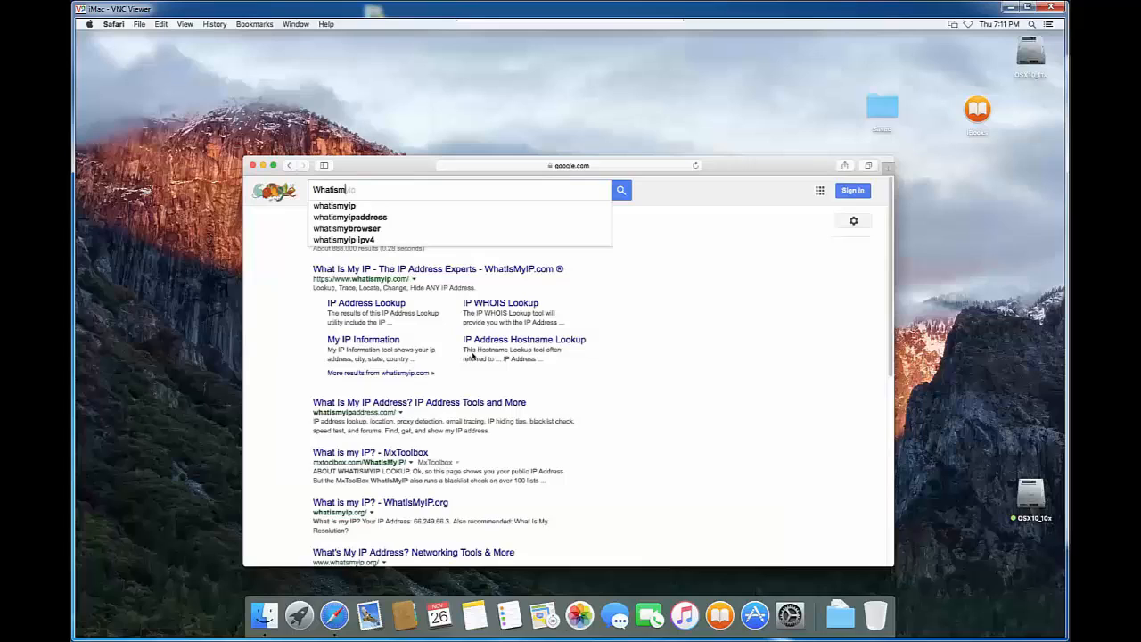
type("yip")
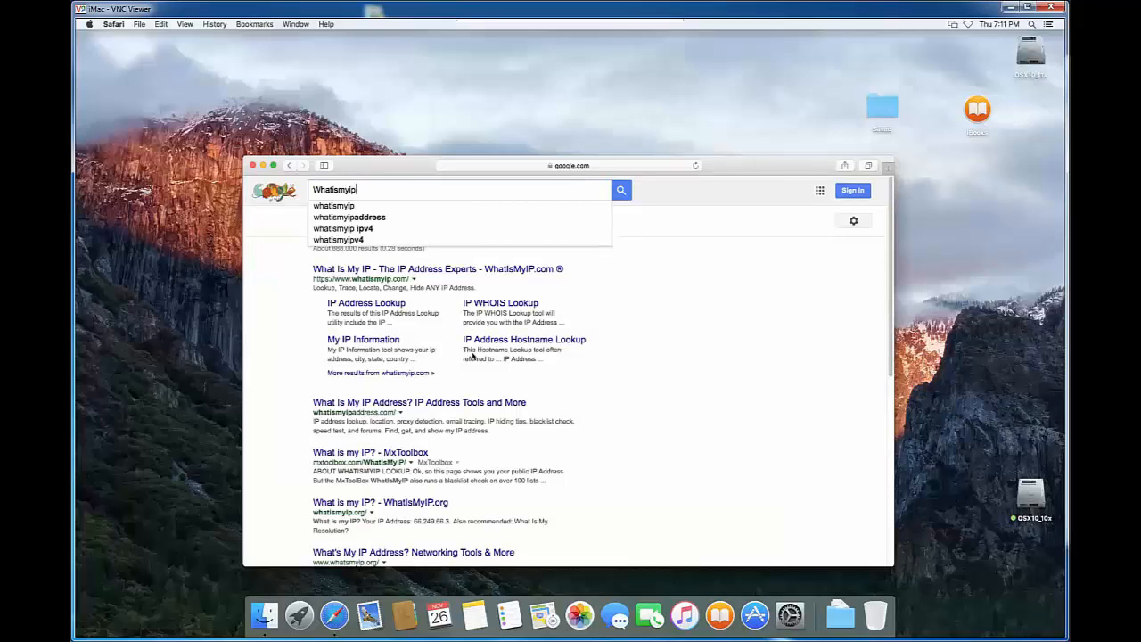
left_click(346, 270)
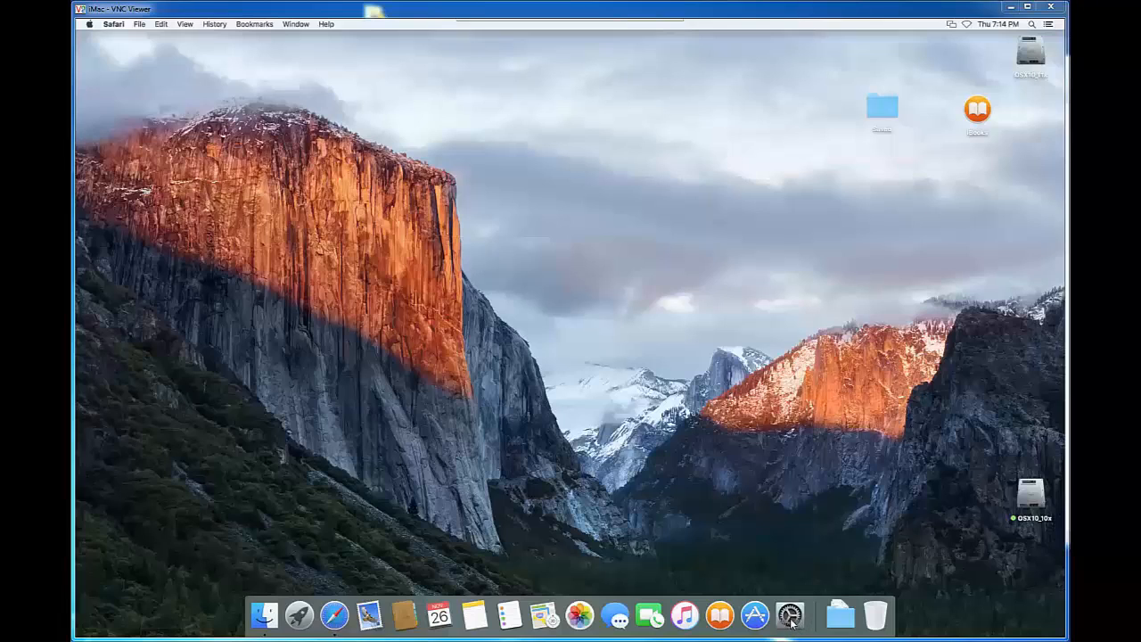
- Open the Network settings in System Preferences and check the Ethernet connection's router address
left_click(132, 66)
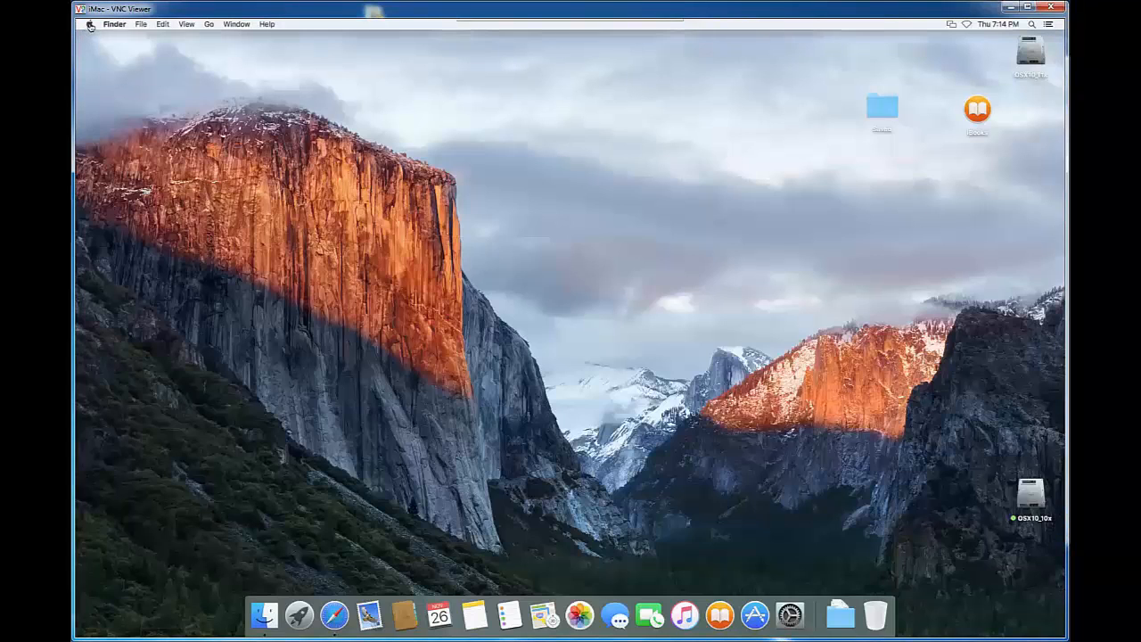
left_click(90, 25)
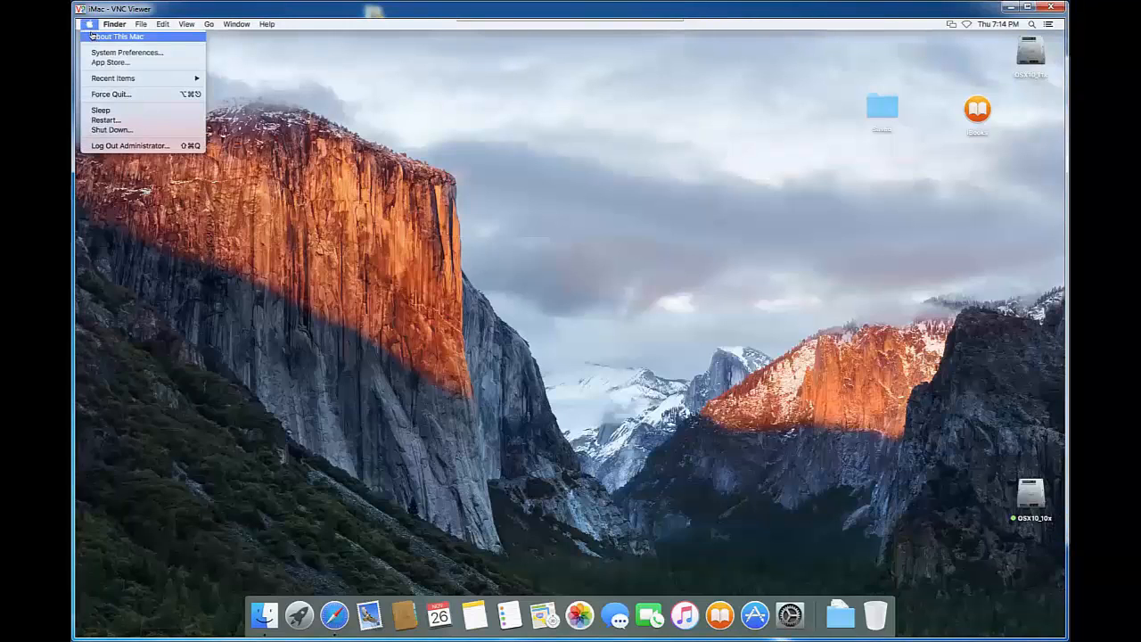
left_click(633, 212)
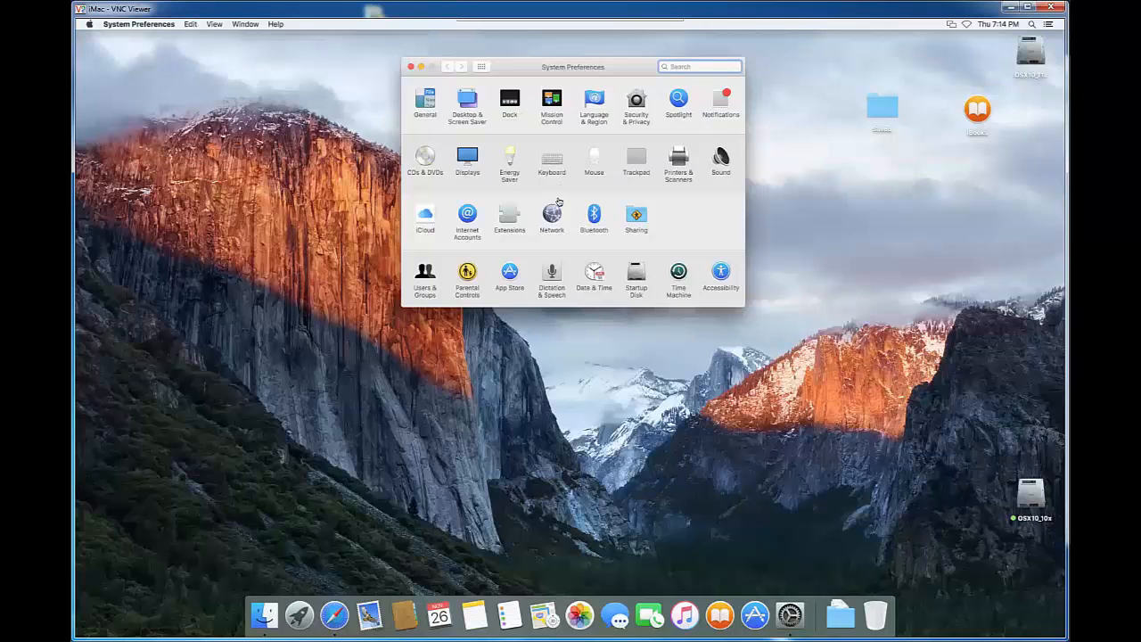
left_click(547, 216)
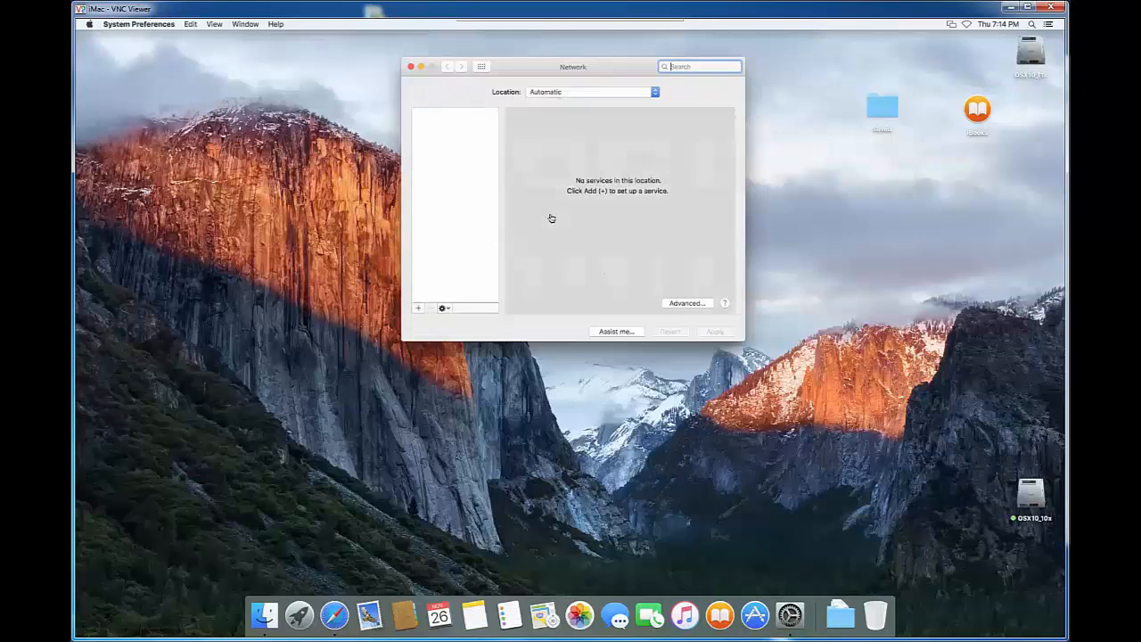
left_click_drag(531, 66, 518, 137)
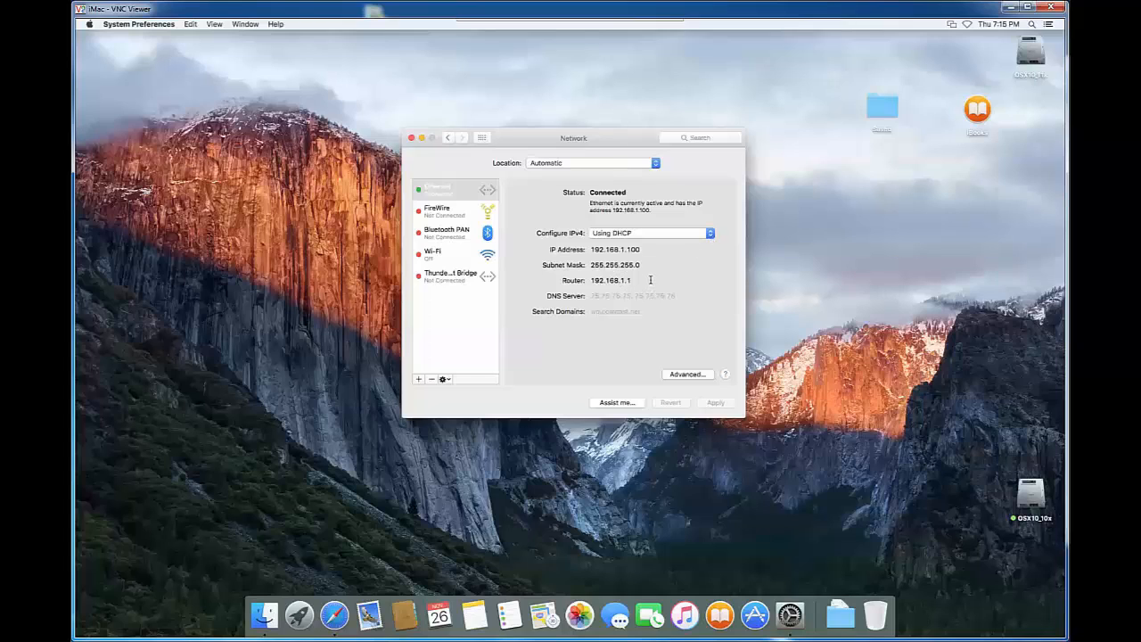
left_click_drag(629, 280, 541, 284)
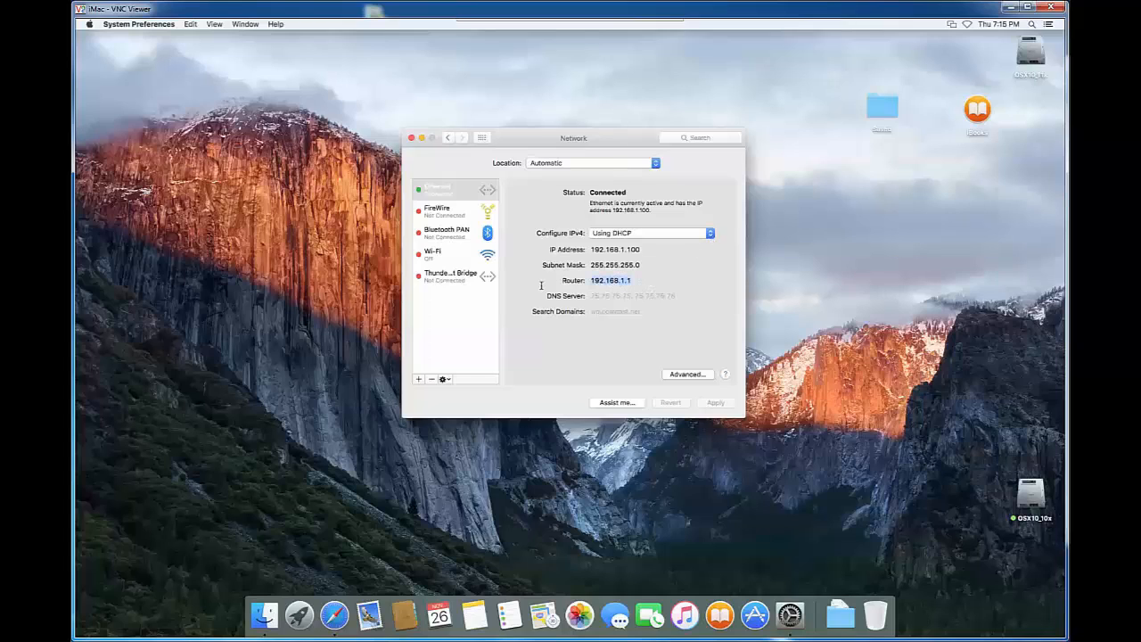
left_click(645, 283)
- Configure the Ethernet connection's IPv4 manually with the IP address 192.168.1.200
left_click(708, 234)
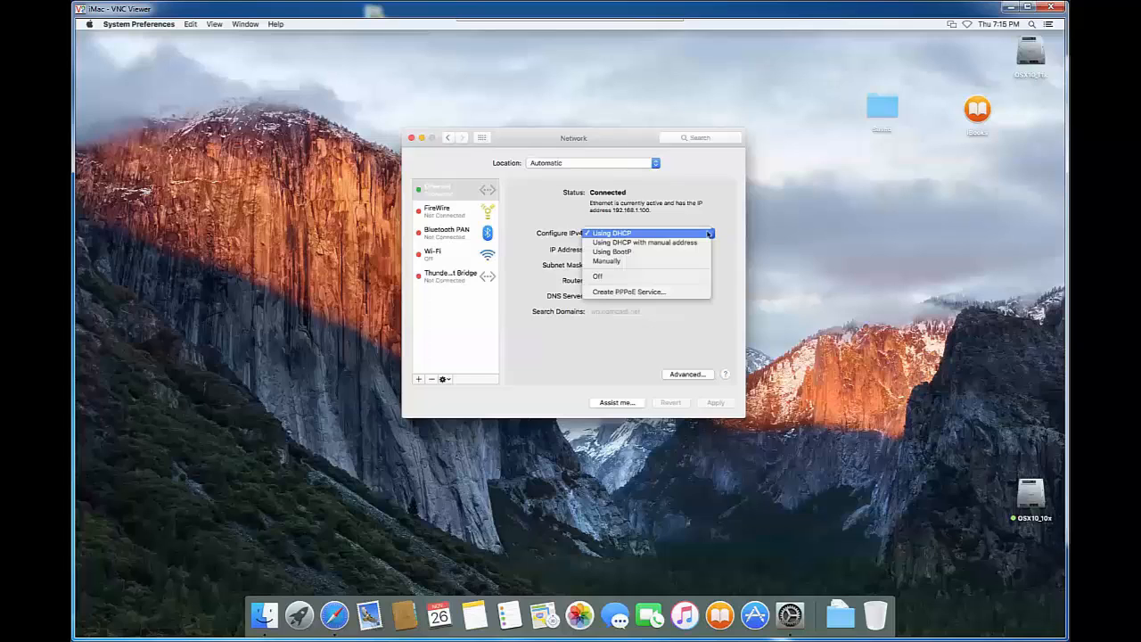
left_click(613, 260)
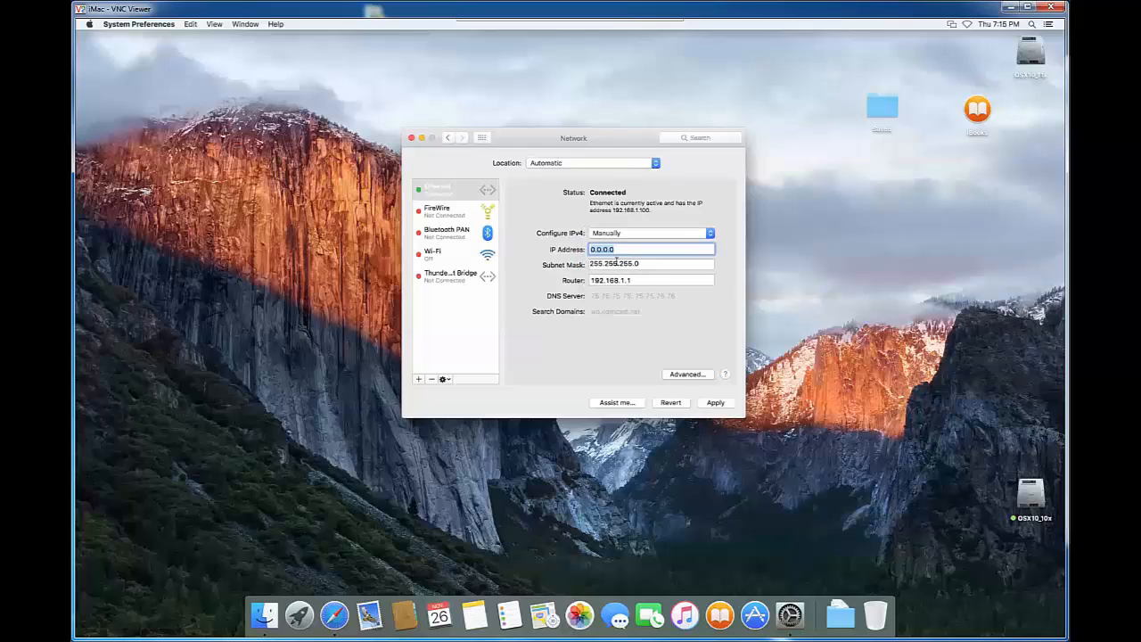
type("192.168.1.200")
- Add 192.168.1.1 as the Ethernet connection's DNS server and apply the network changes
left_click(685, 374)
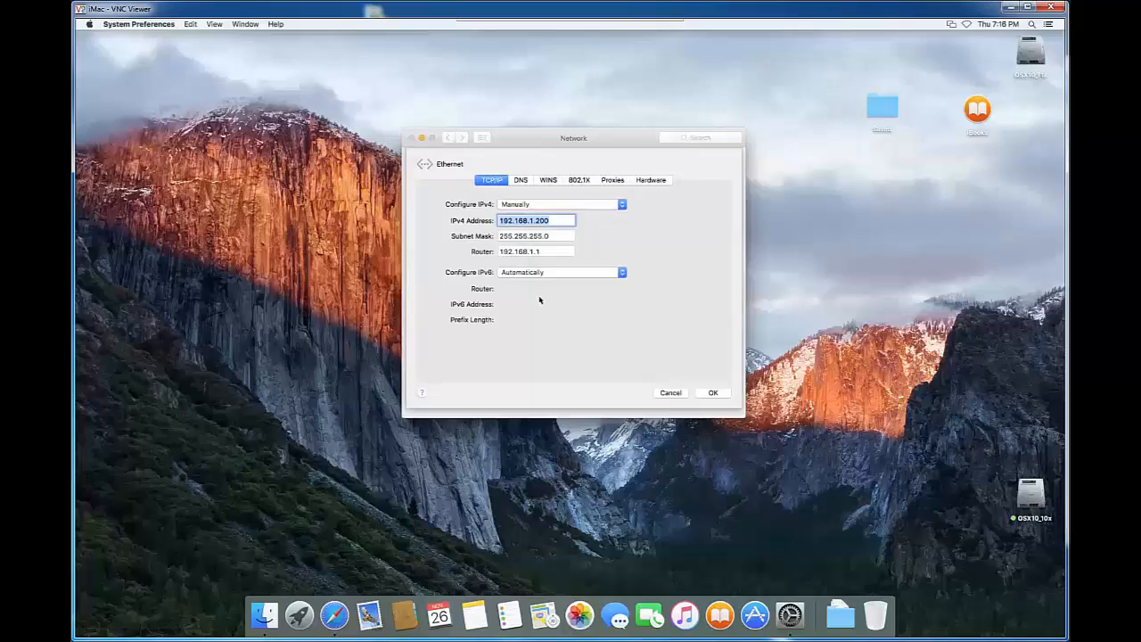
left_click(521, 182)
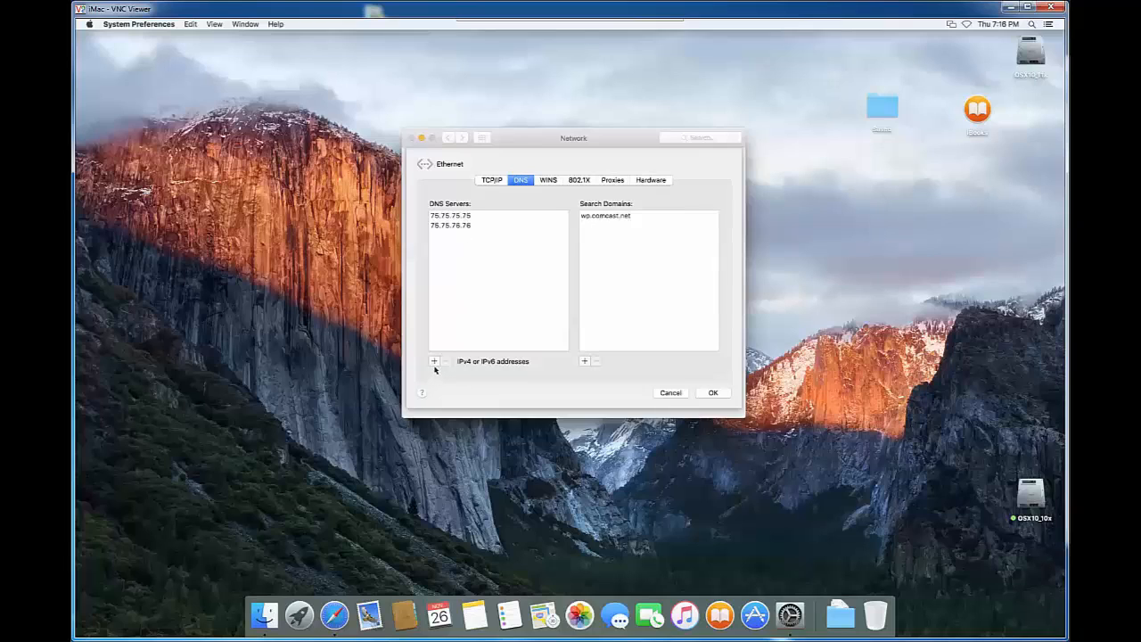
left_click(435, 361)
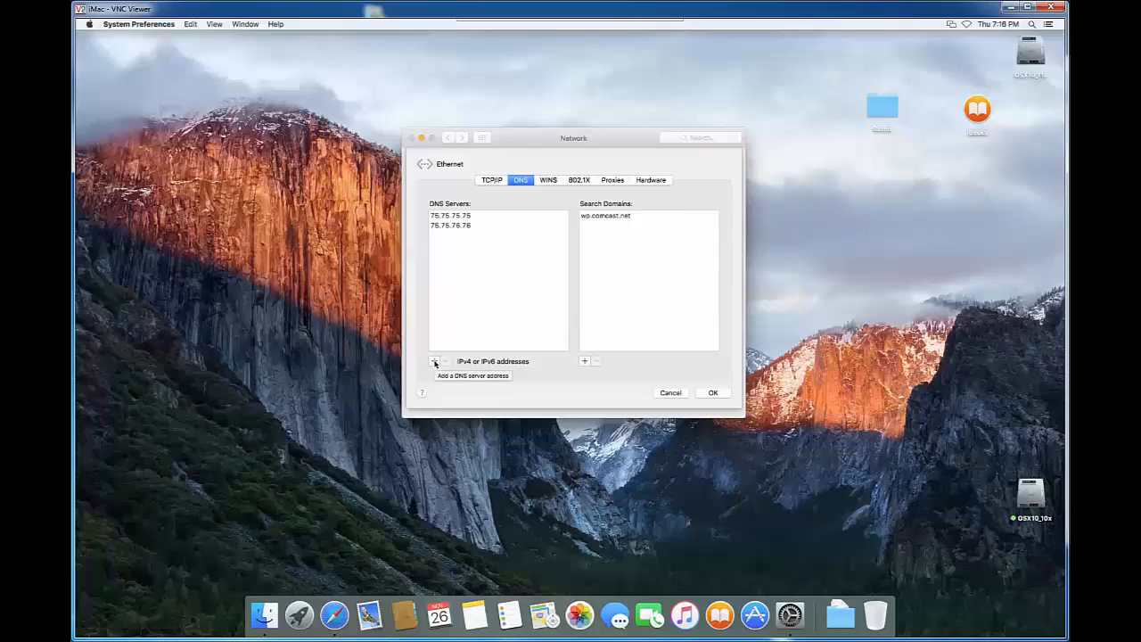
left_click(435, 362)
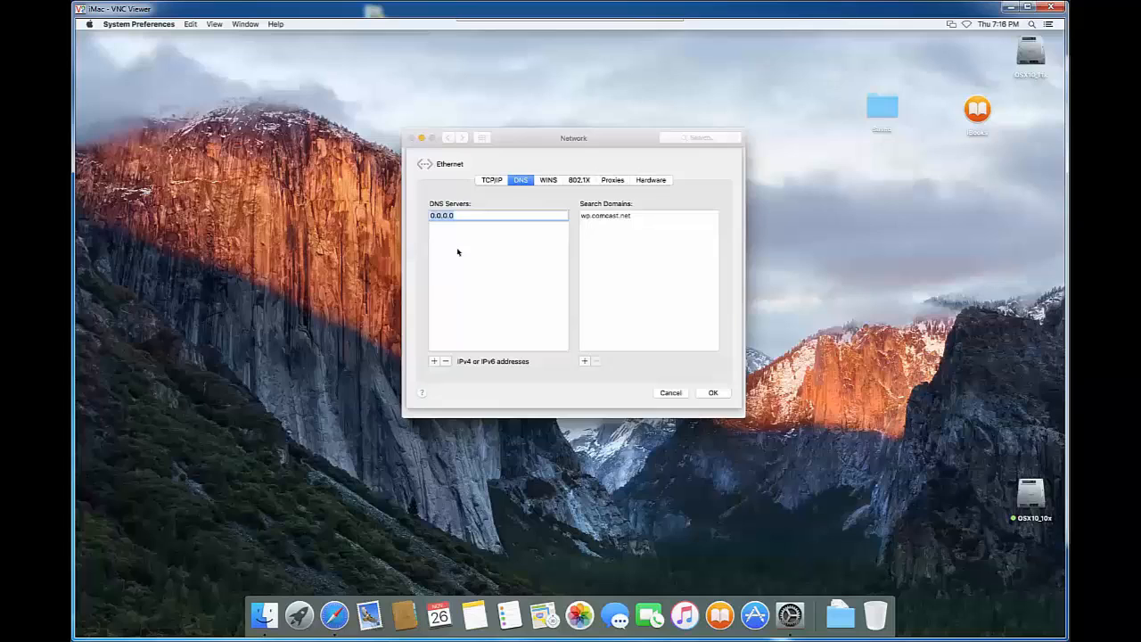
type("192.168.1.1")
left_click(713, 393)
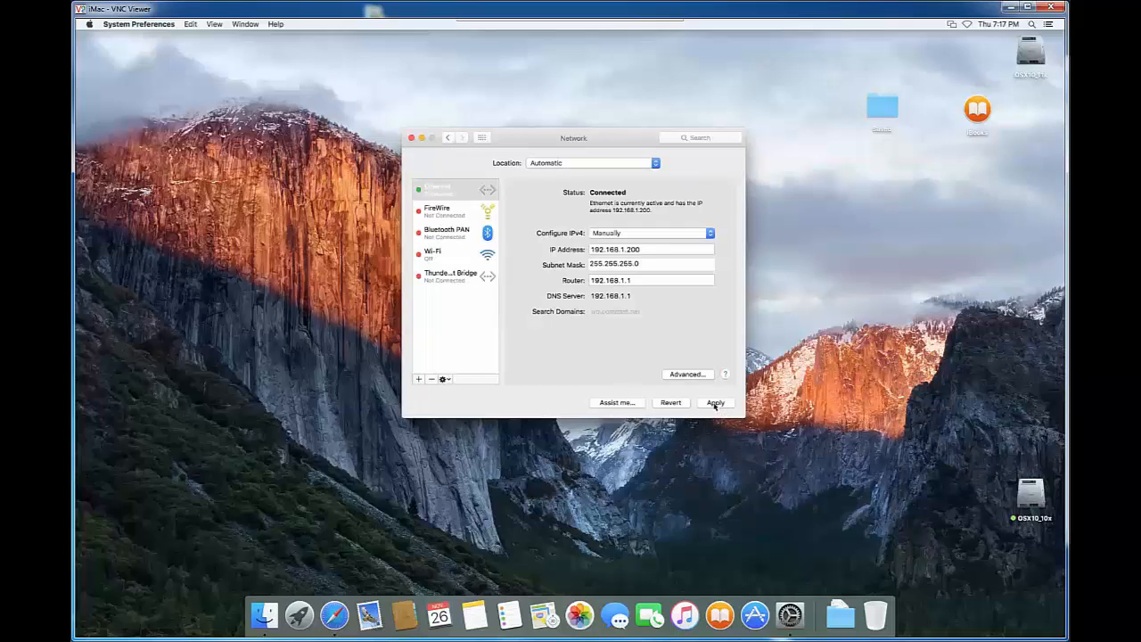
left_click(714, 403)
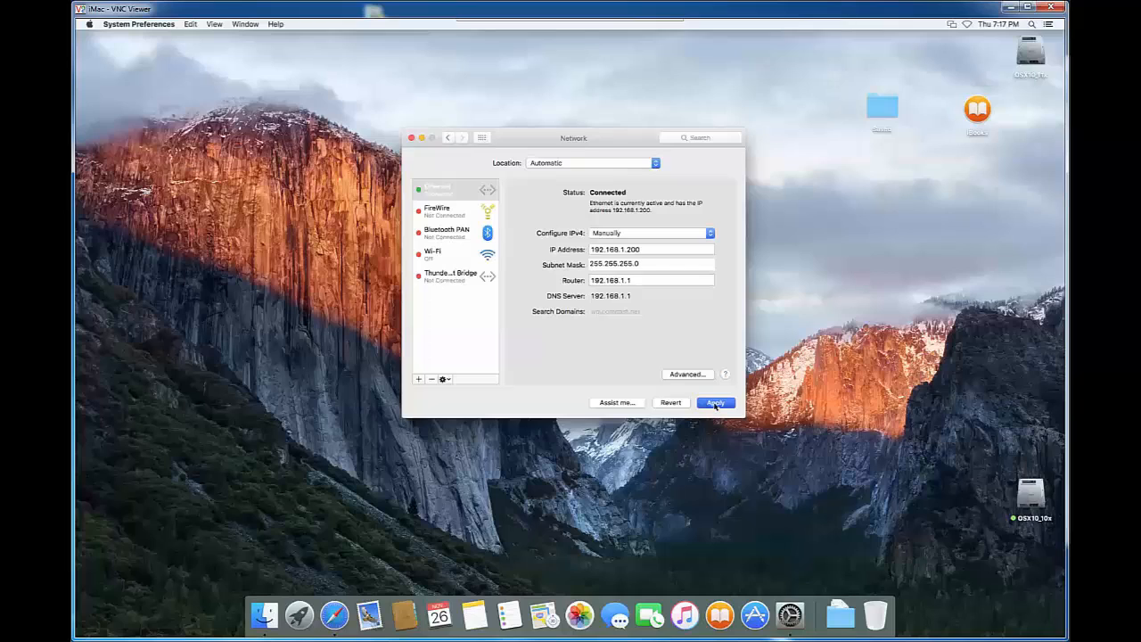
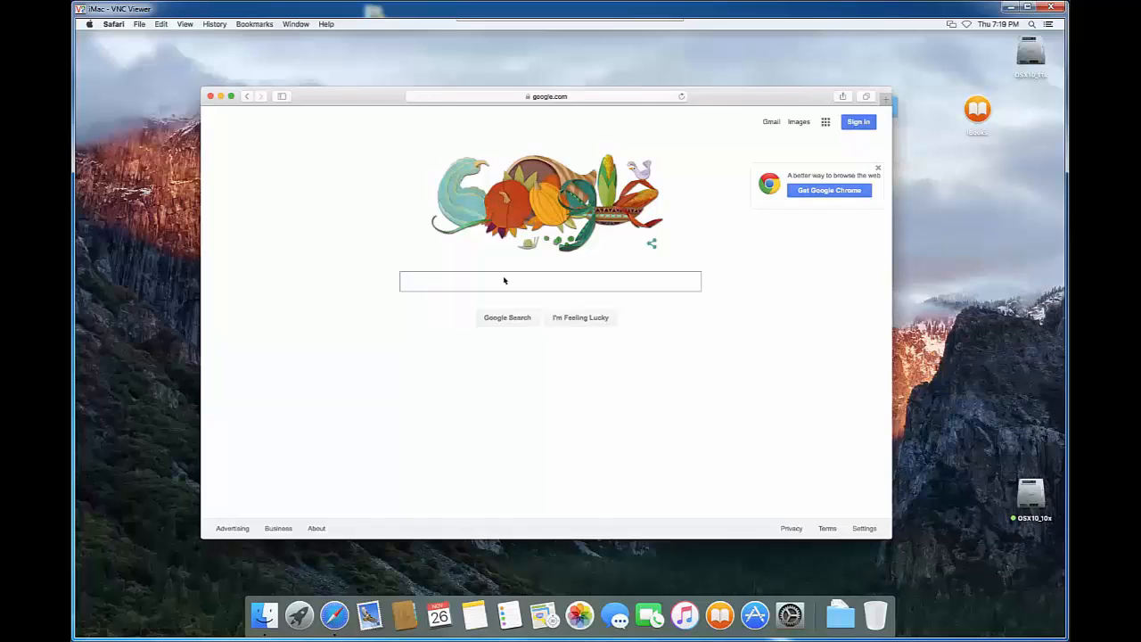
- Search Google in Safari for "realvnc" and open the realvnc.com Remote access result
type("realv")
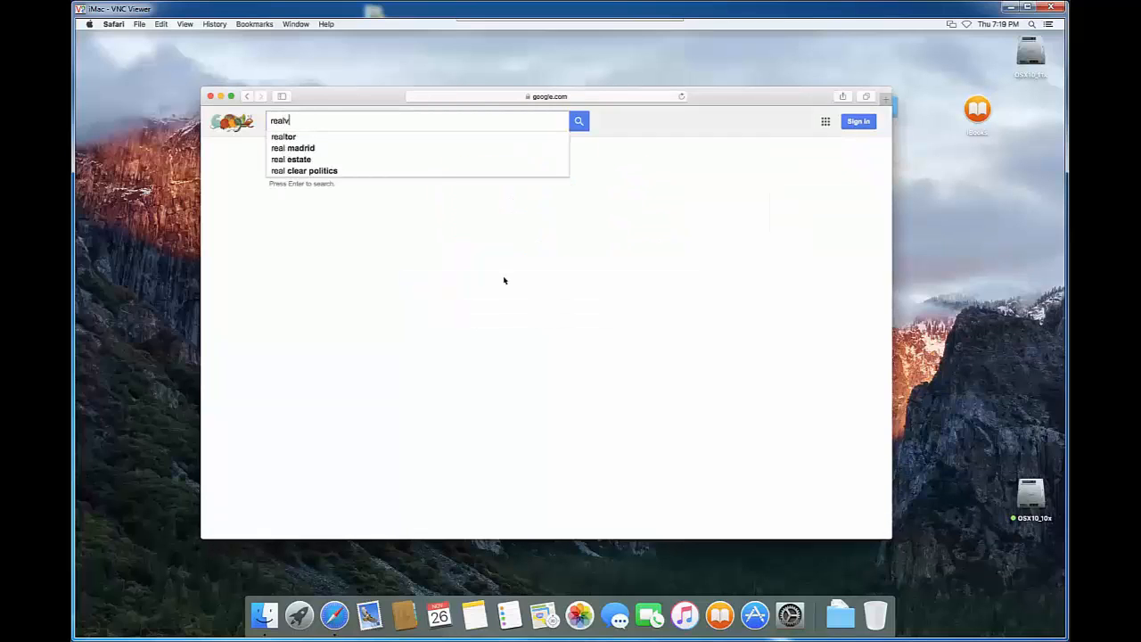
type("n")
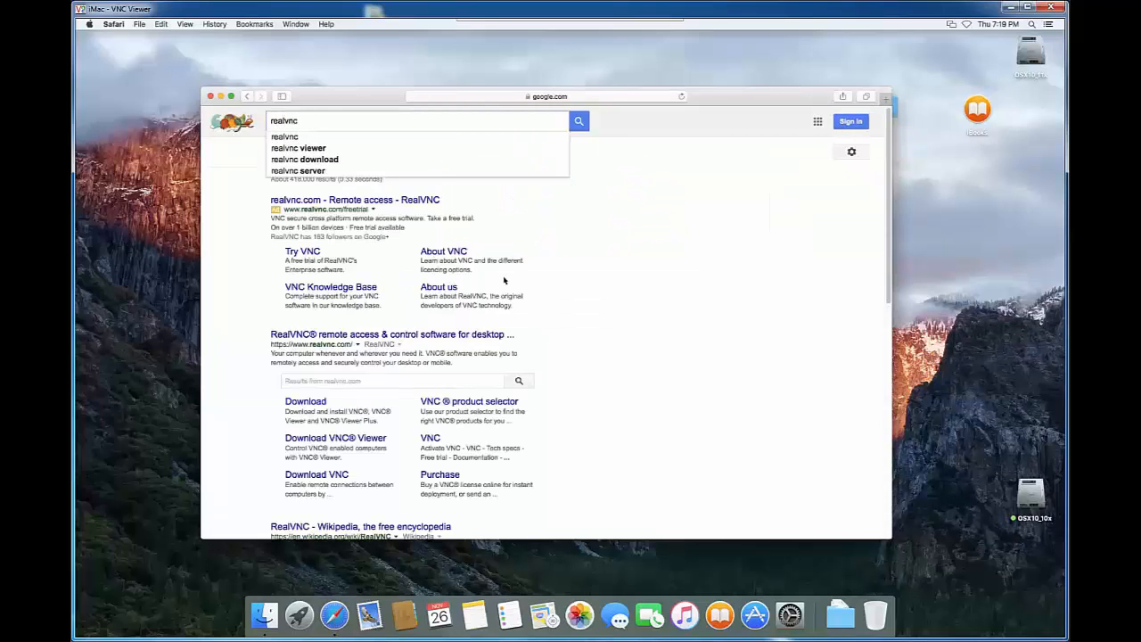
type("c")
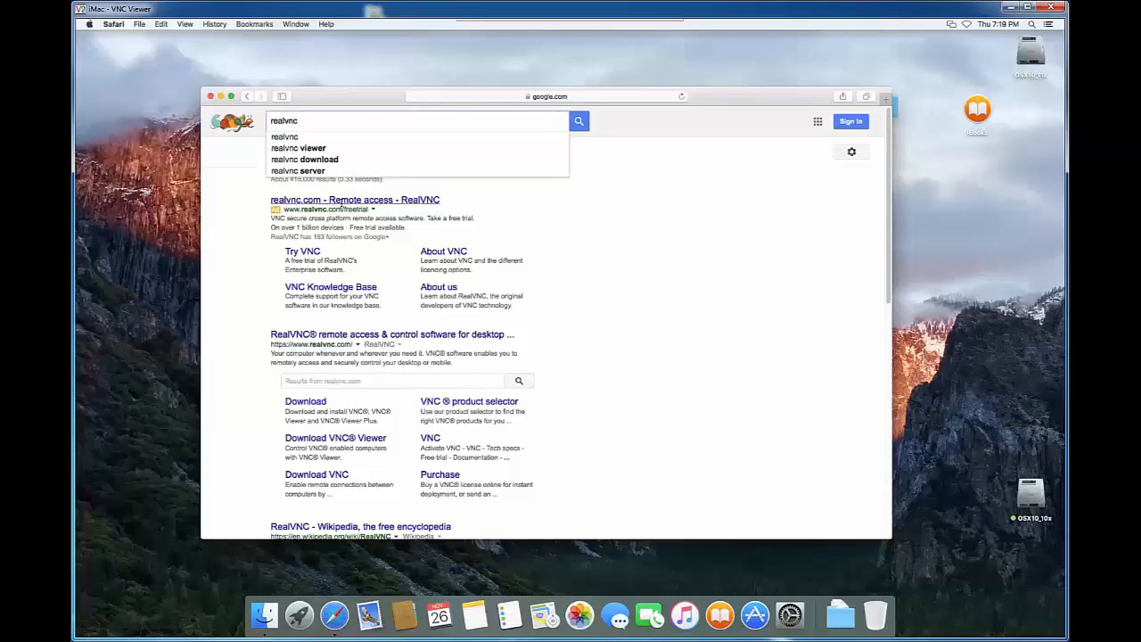
left_click(329, 201)
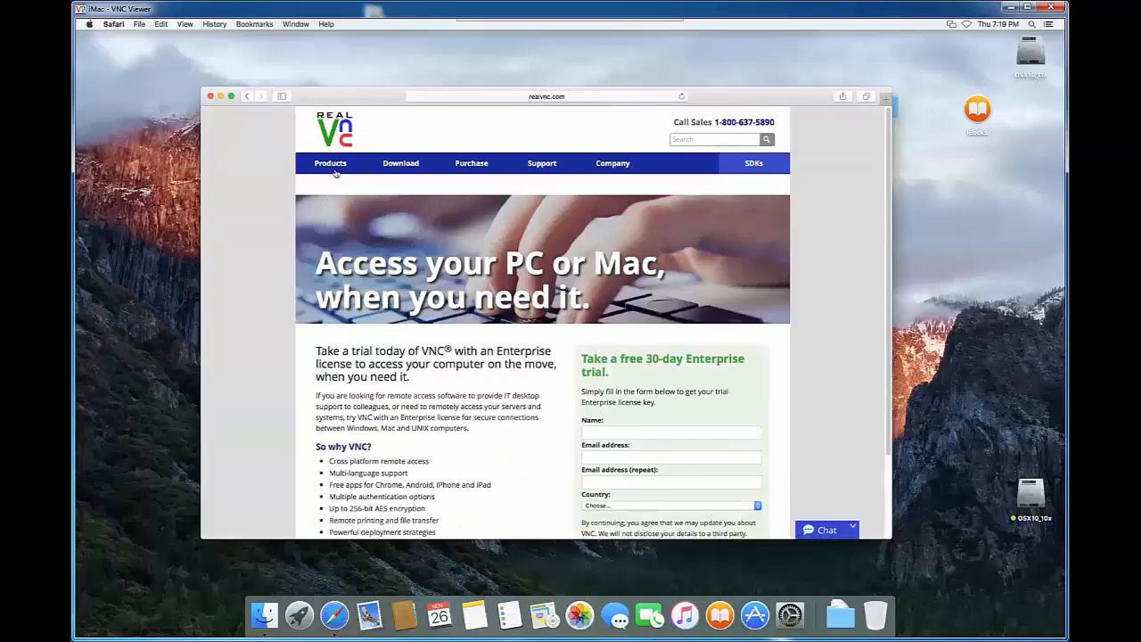
- Download the VNC for Mac OS X 10.5 and later package, accepting the license terms, and check it in the downloads folder
left_click(401, 165)
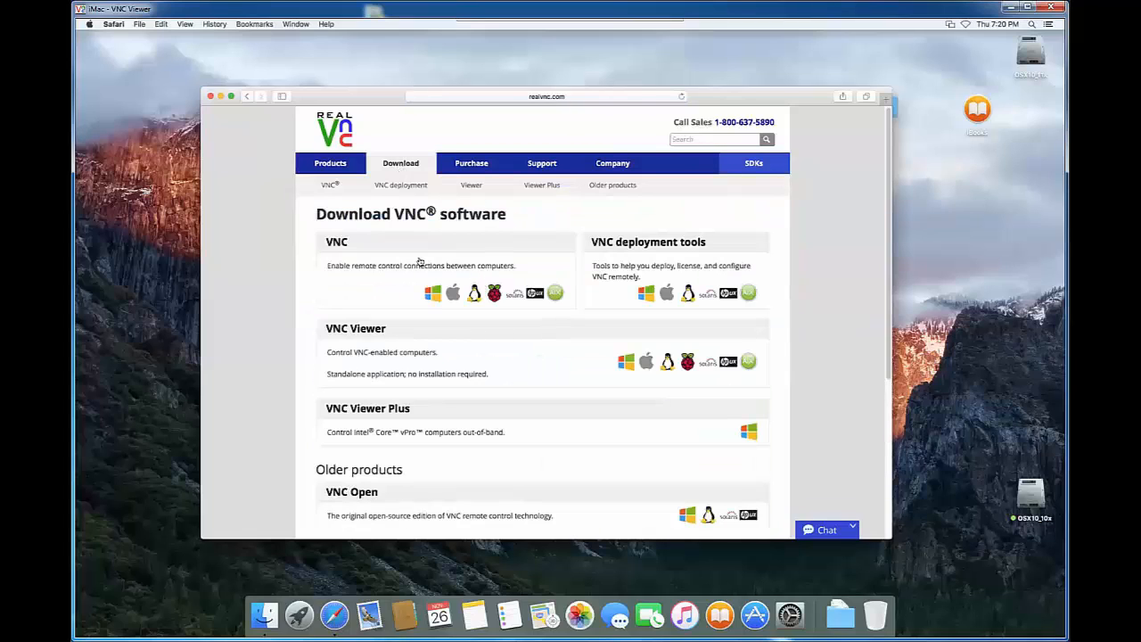
left_click(330, 185)
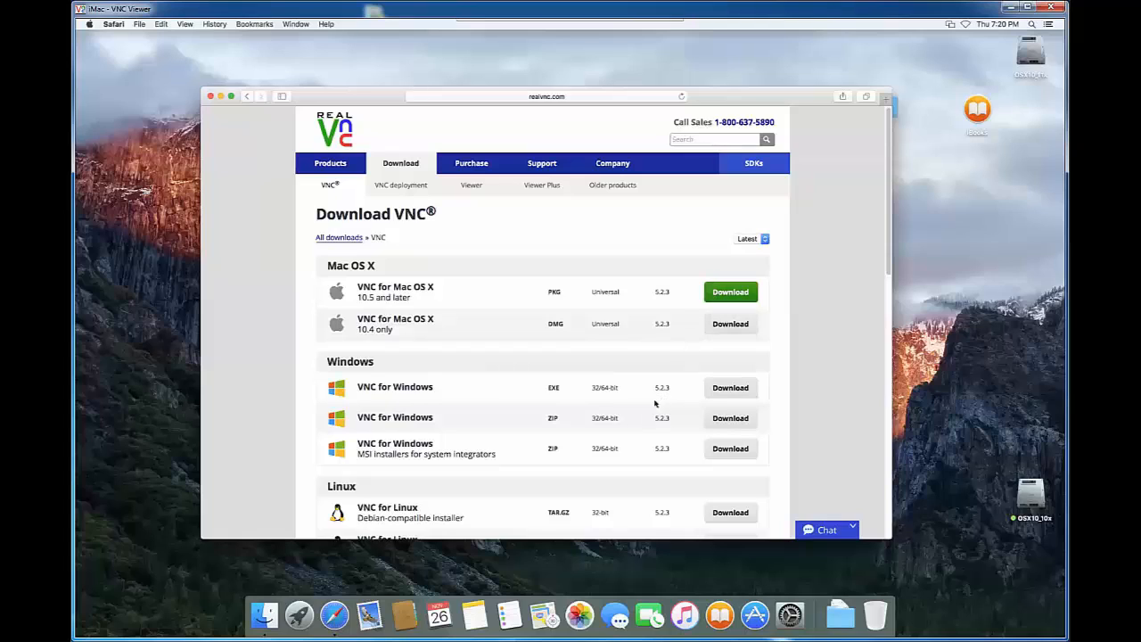
left_click(728, 295)
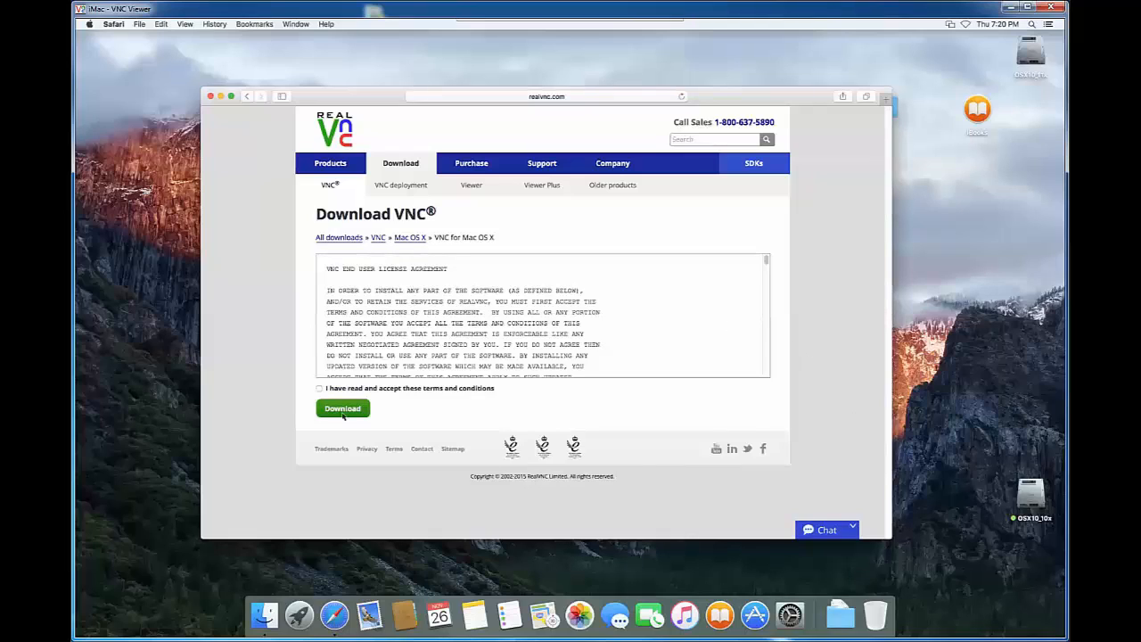
left_click(319, 389)
left_click(344, 409)
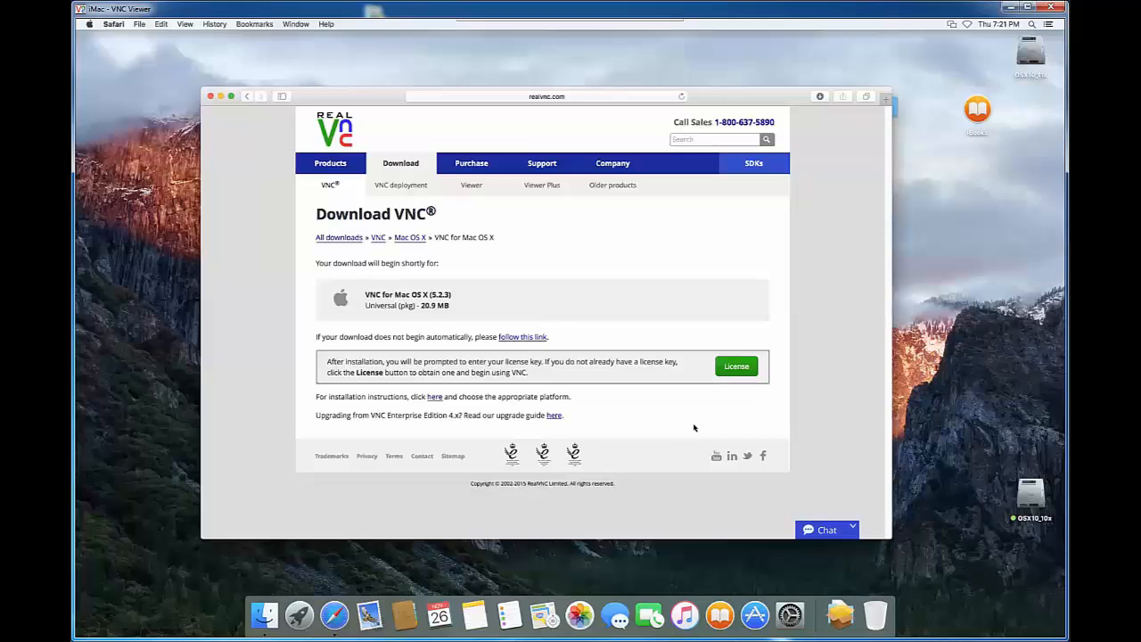
left_click(842, 622)
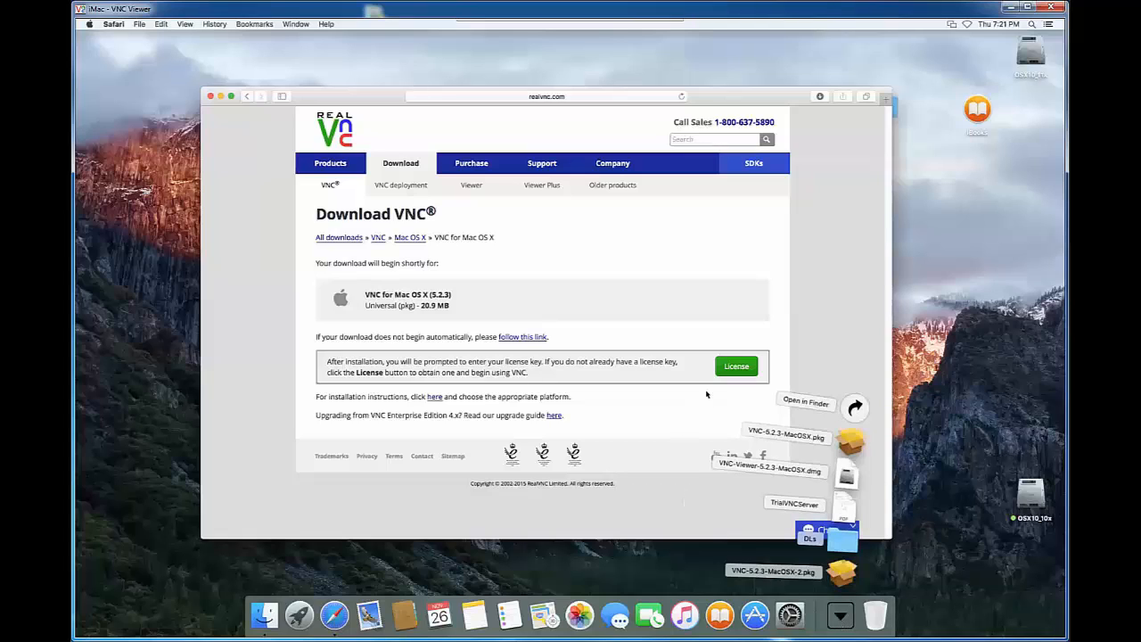
left_click(700, 403)
- Open the VNC licensing page and enlarge the browser window to compare the Enterprise, Personal and Free plans
left_click(735, 367)
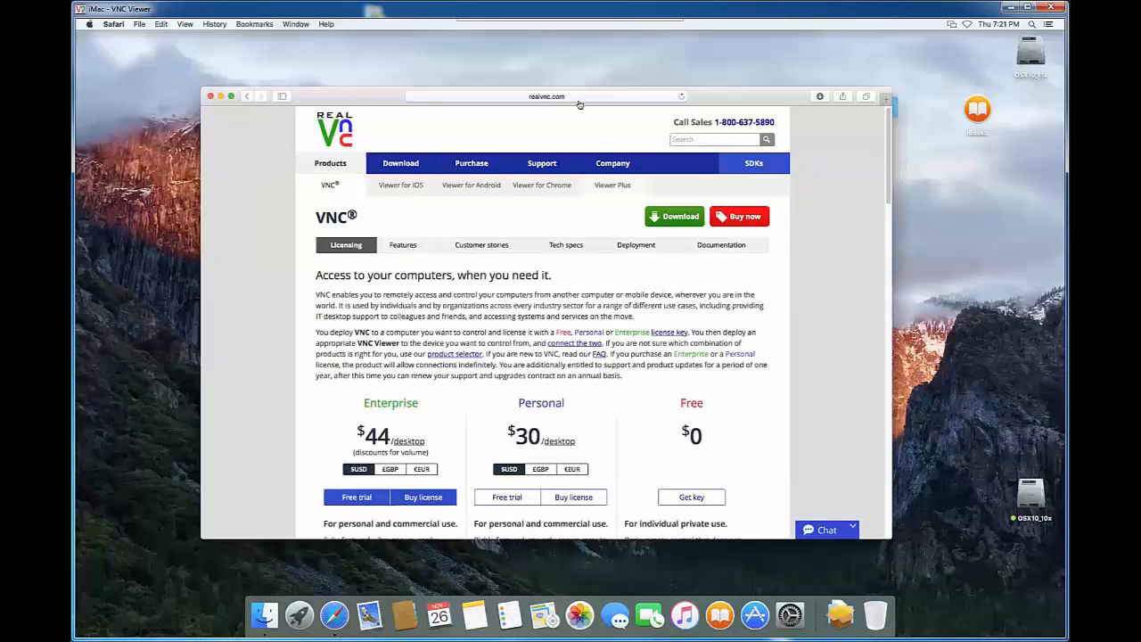
left_click_drag(376, 96, 381, 62)
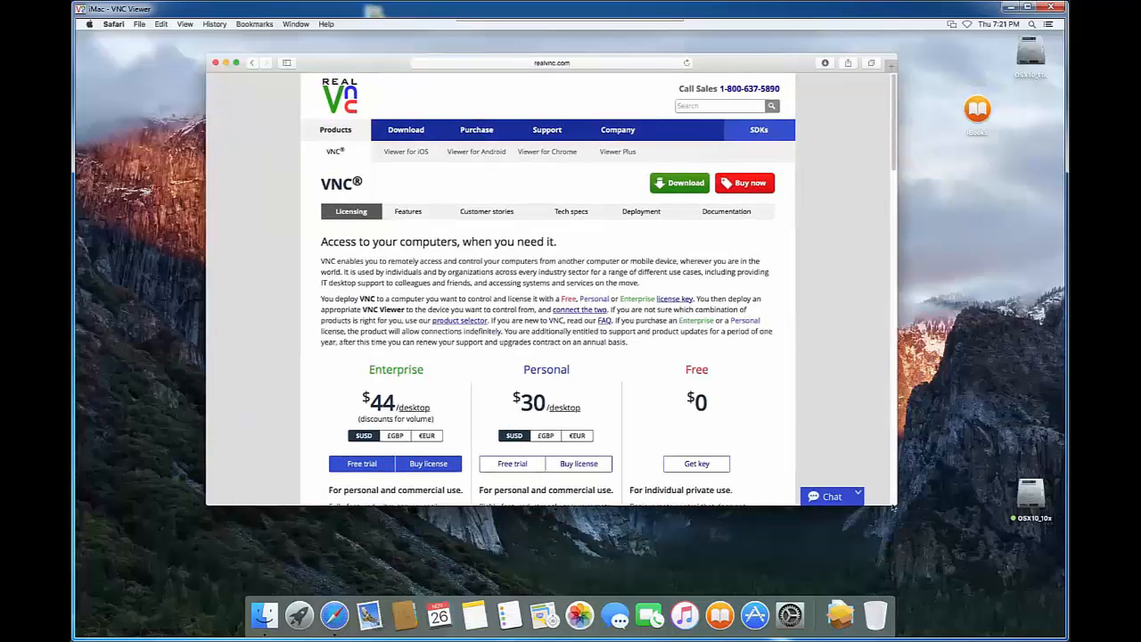
left_click_drag(893, 506, 943, 572)
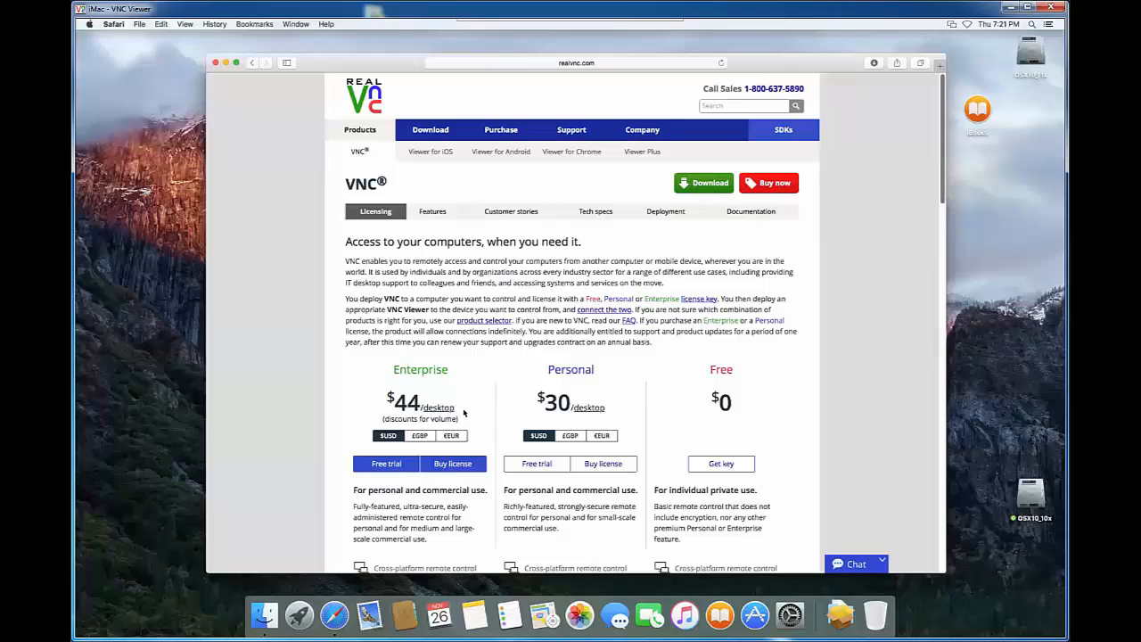
scroll(463, 412, "down", 3)
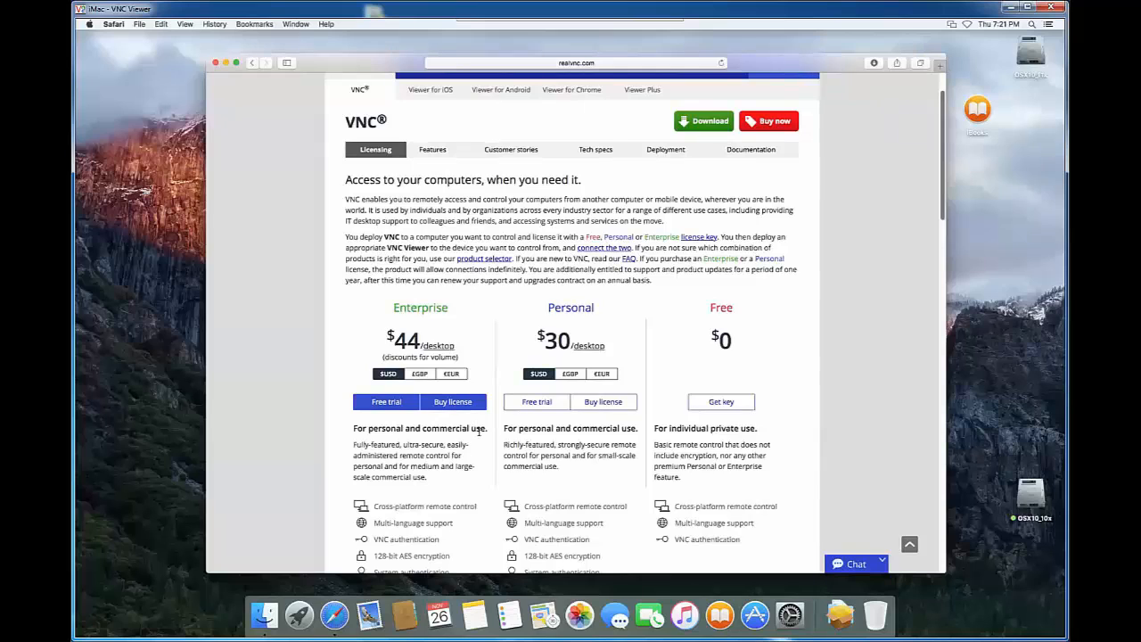
- Compare the feature lists of the Enterprise, Personal and Free plans, and open the Enterprise free trial request form
scroll(479, 431, "down", 3)
scroll(479, 432, "down", 3)
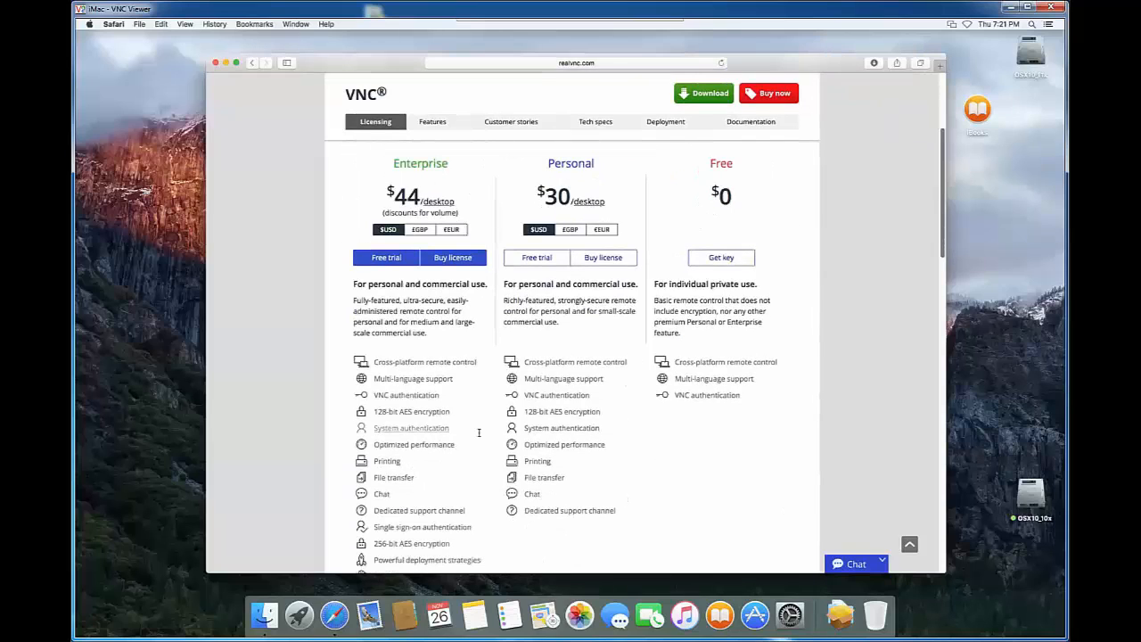
scroll(446, 472, "down", 3)
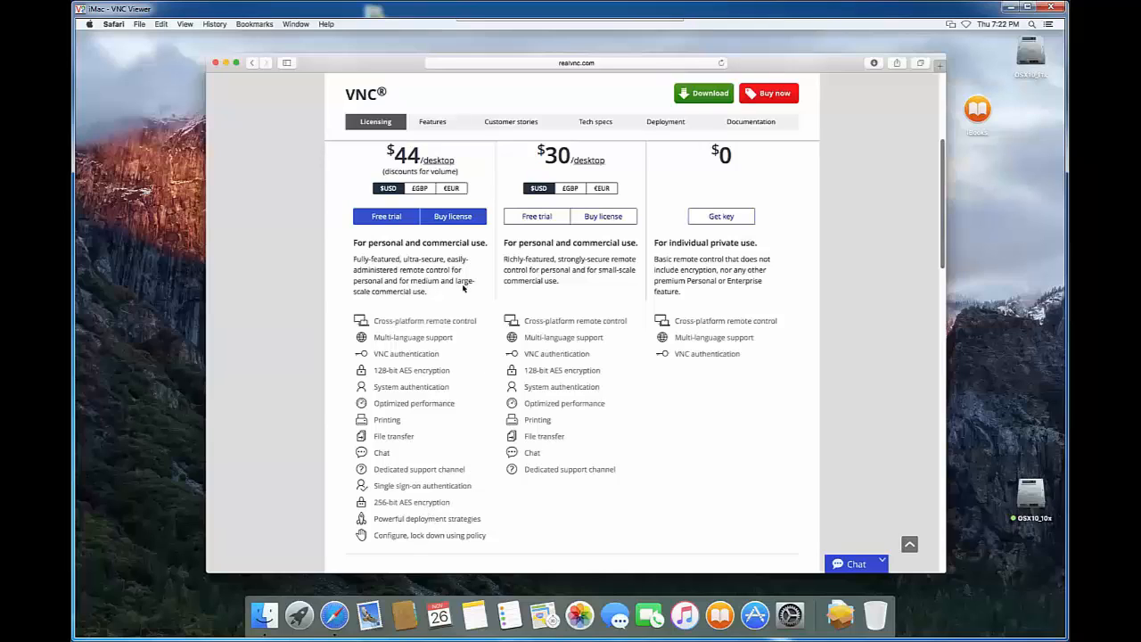
scroll(695, 441, "up", 3)
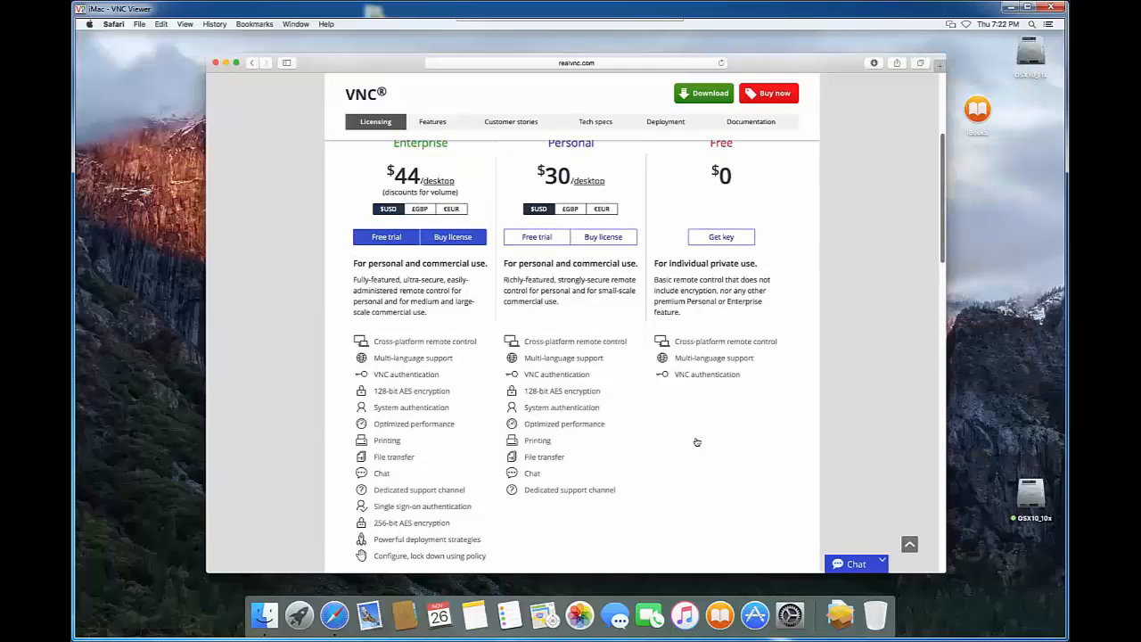
scroll(483, 358, "up", 1)
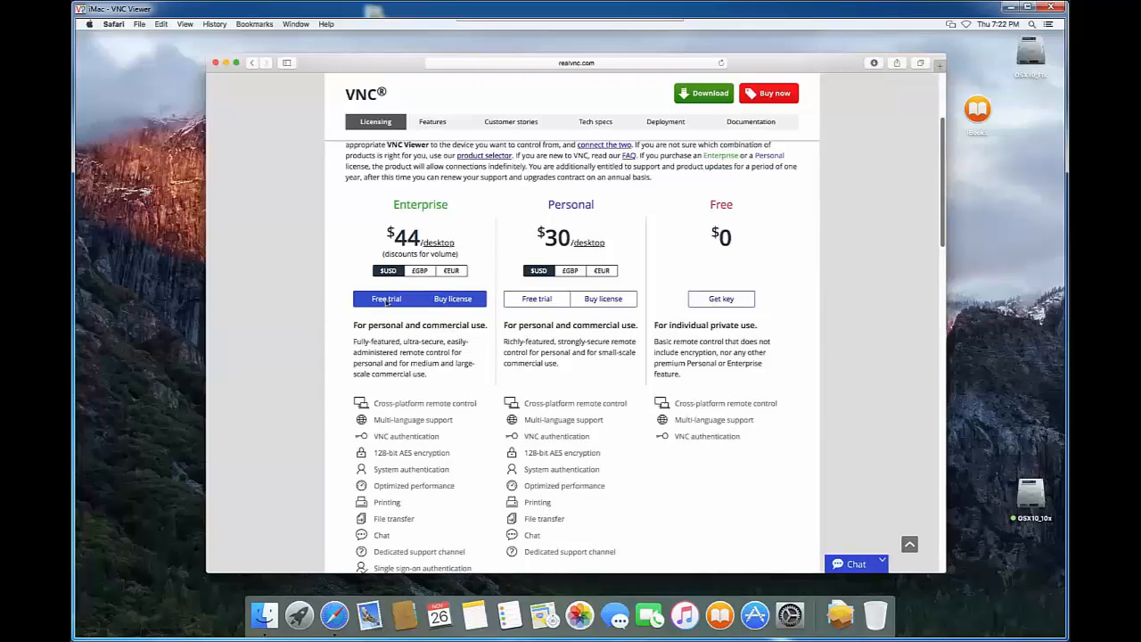
left_click(385, 301)
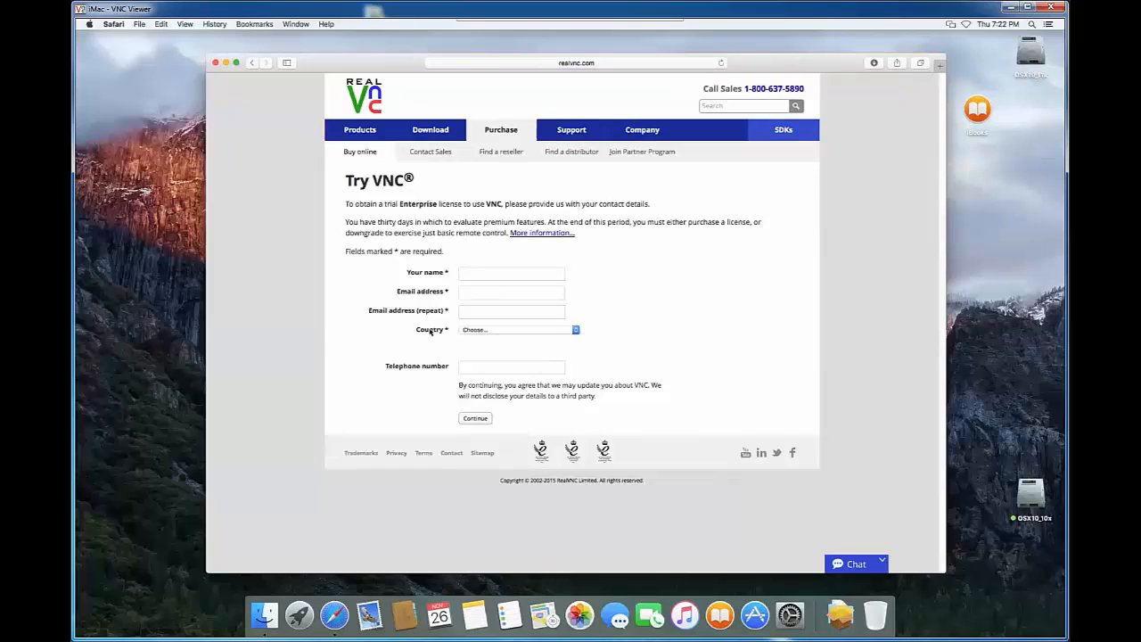
- Go through the name and e-mail fields of the trial request form and choose United States as the country
left_click(469, 272)
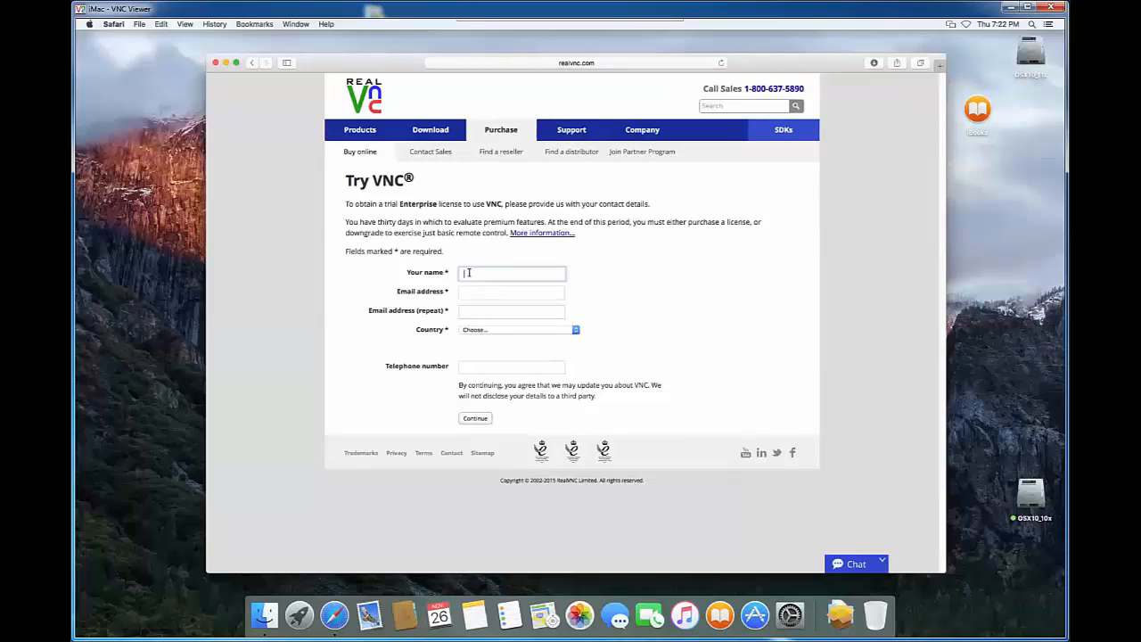
left_click(468, 292)
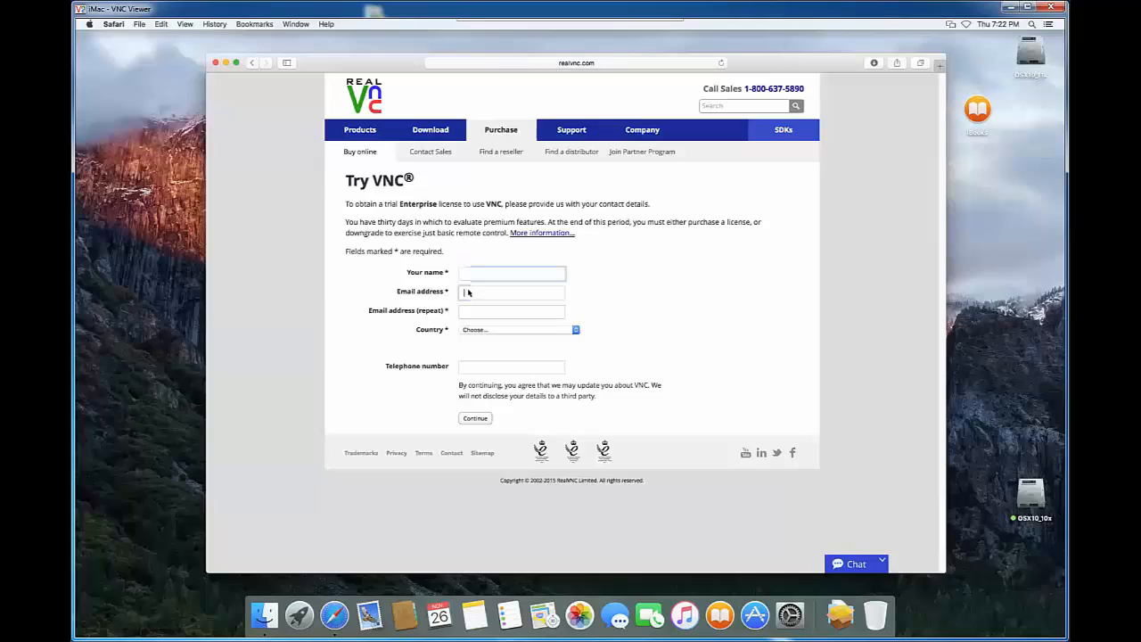
left_click(463, 311)
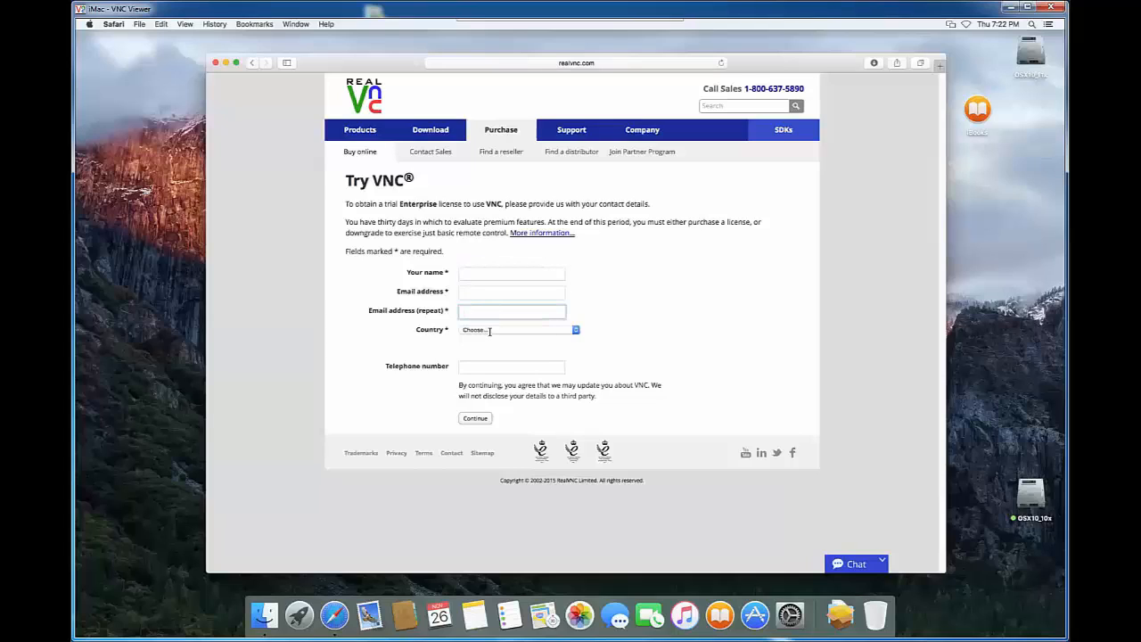
left_click(563, 330)
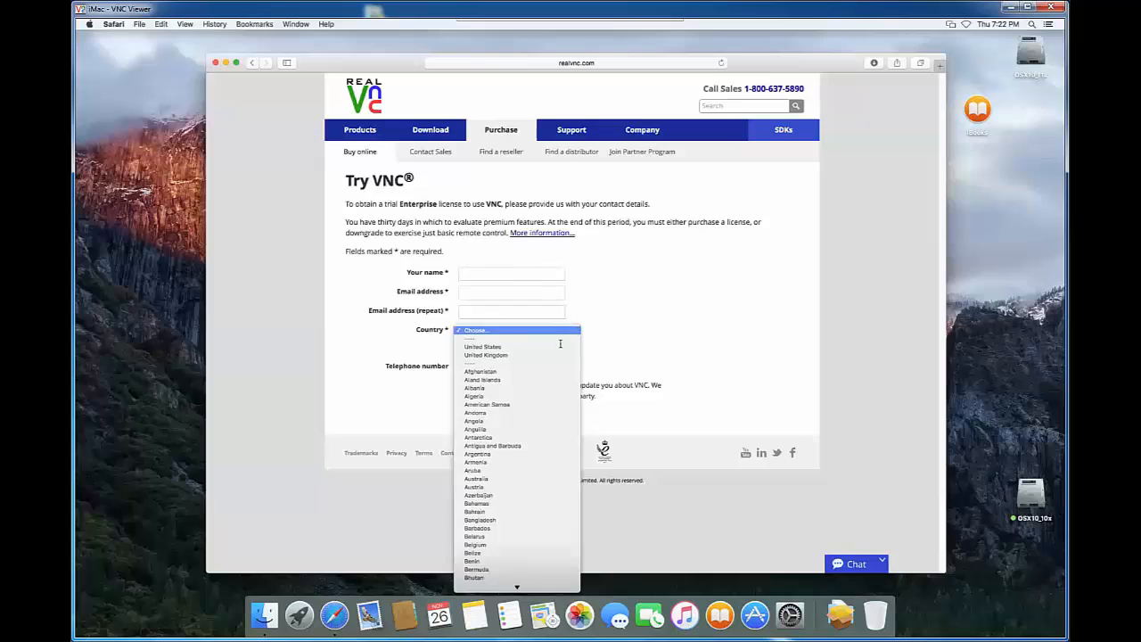
left_click(496, 347)
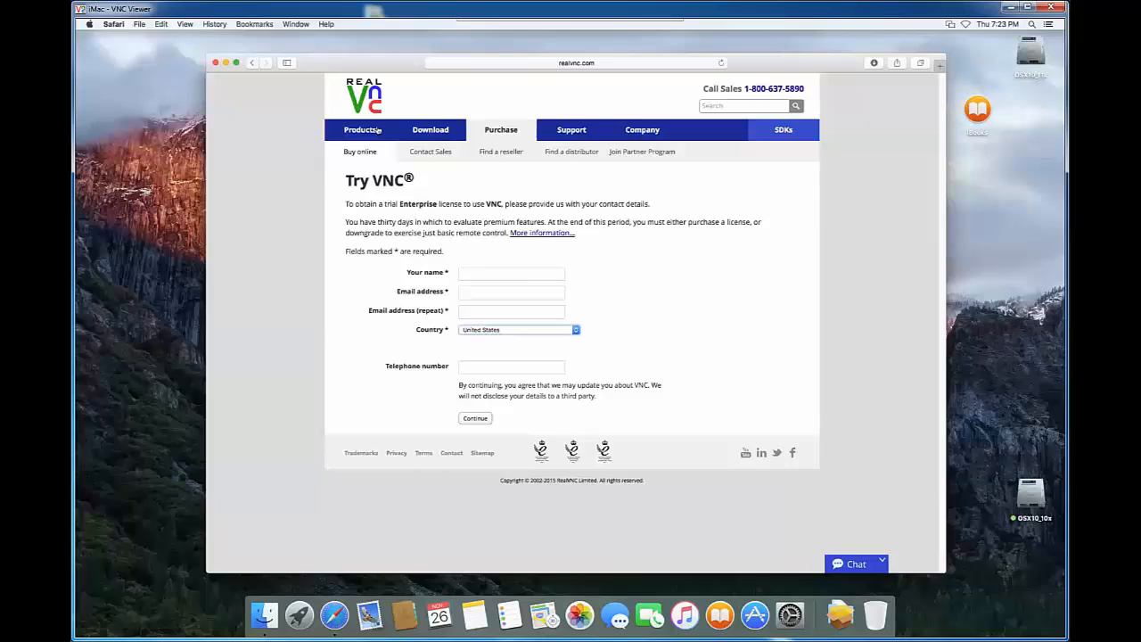
- Find the VNC Viewer downloads and open the download form for the 64-bit Windows EXE version
left_click(425, 134)
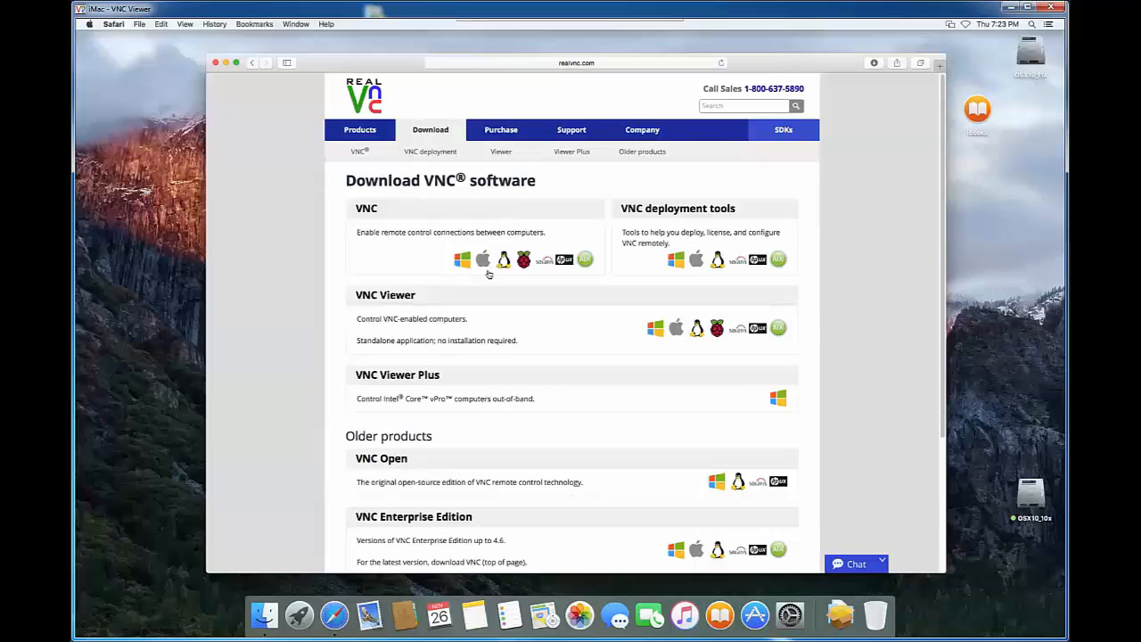
left_click(501, 153)
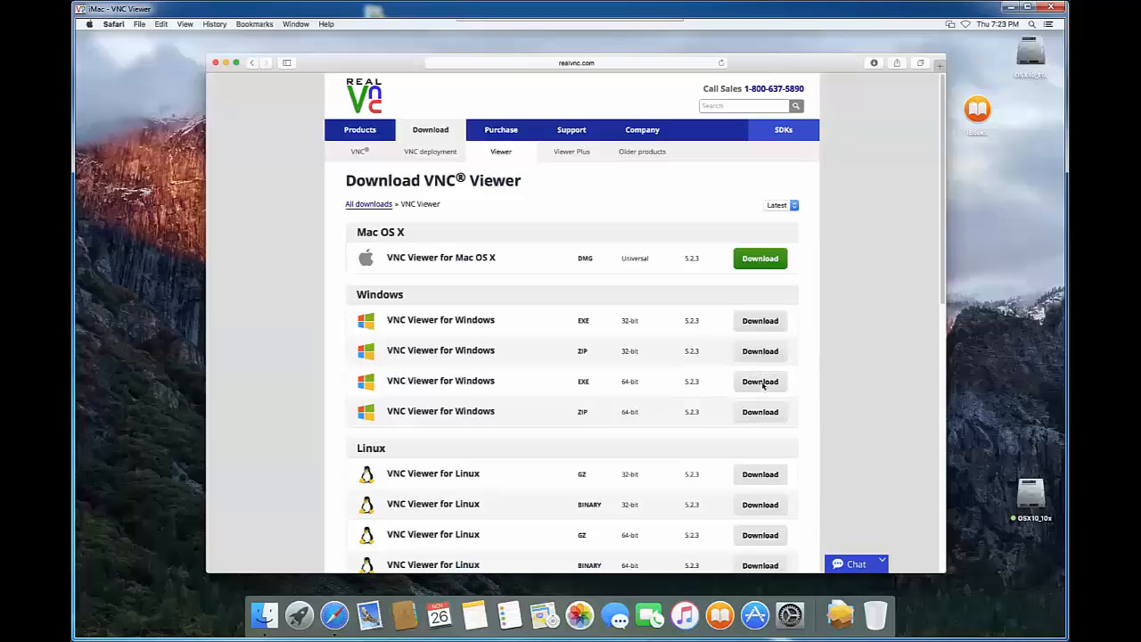
left_click(760, 382)
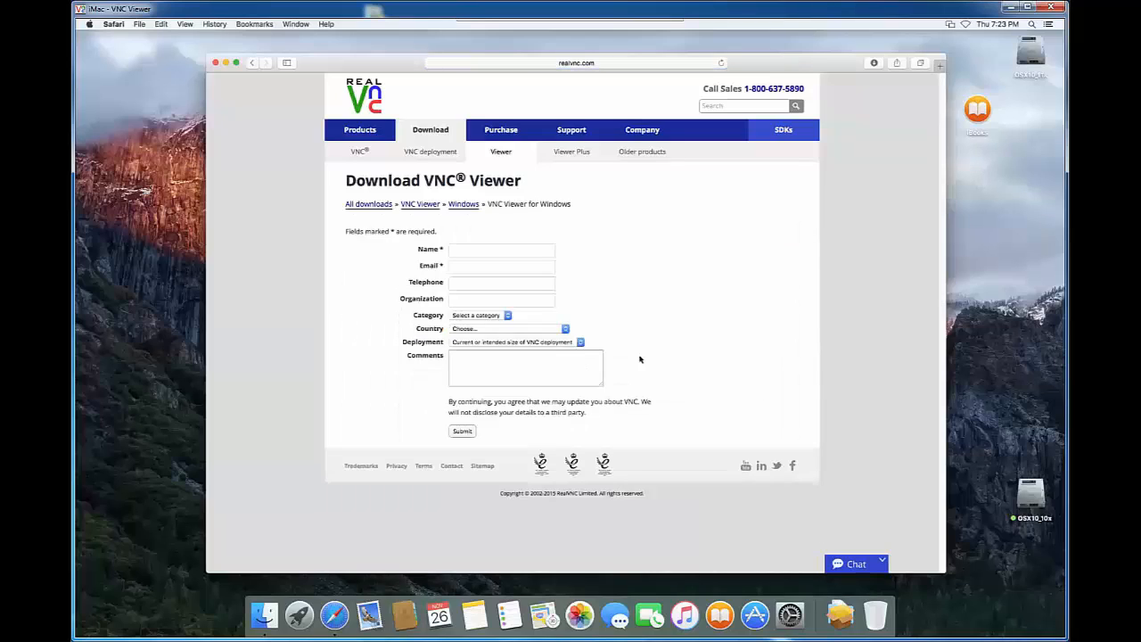
- Choose Personal as the category and United States as the country in the VNC Viewer download form
left_click(481, 250)
left_click(487, 269)
left_click(505, 314)
left_click(506, 316)
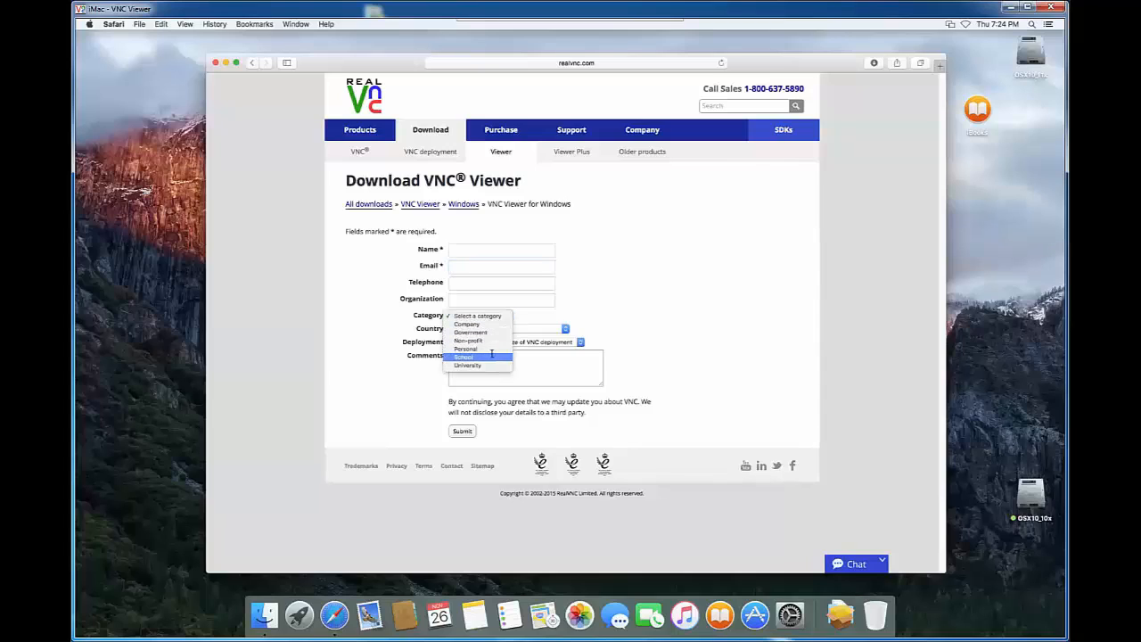
left_click(485, 352)
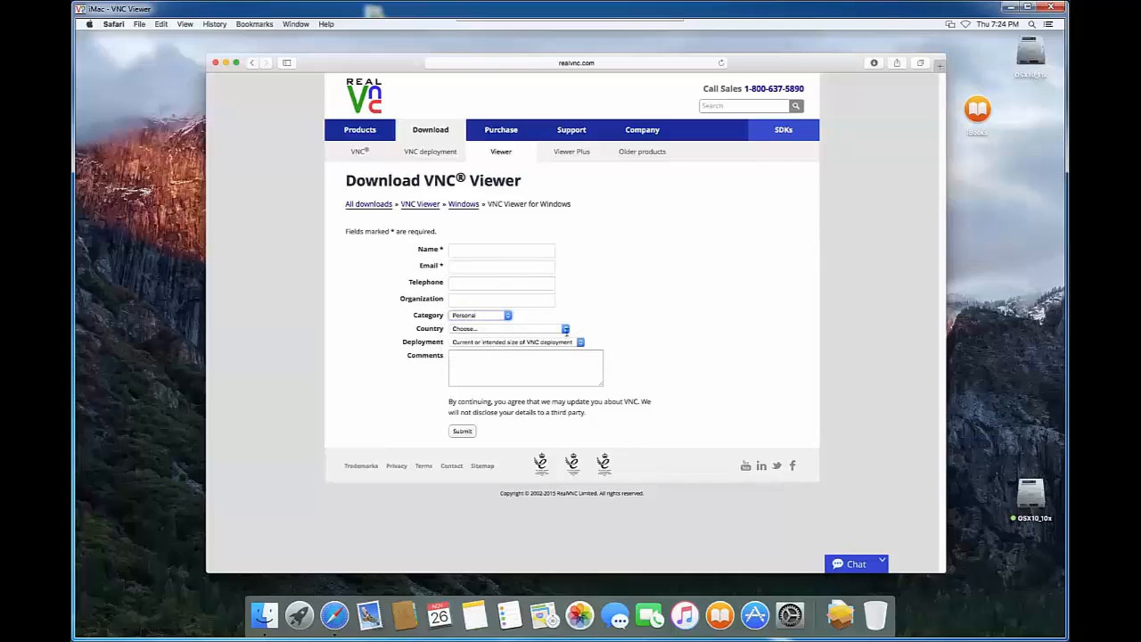
left_click(565, 329)
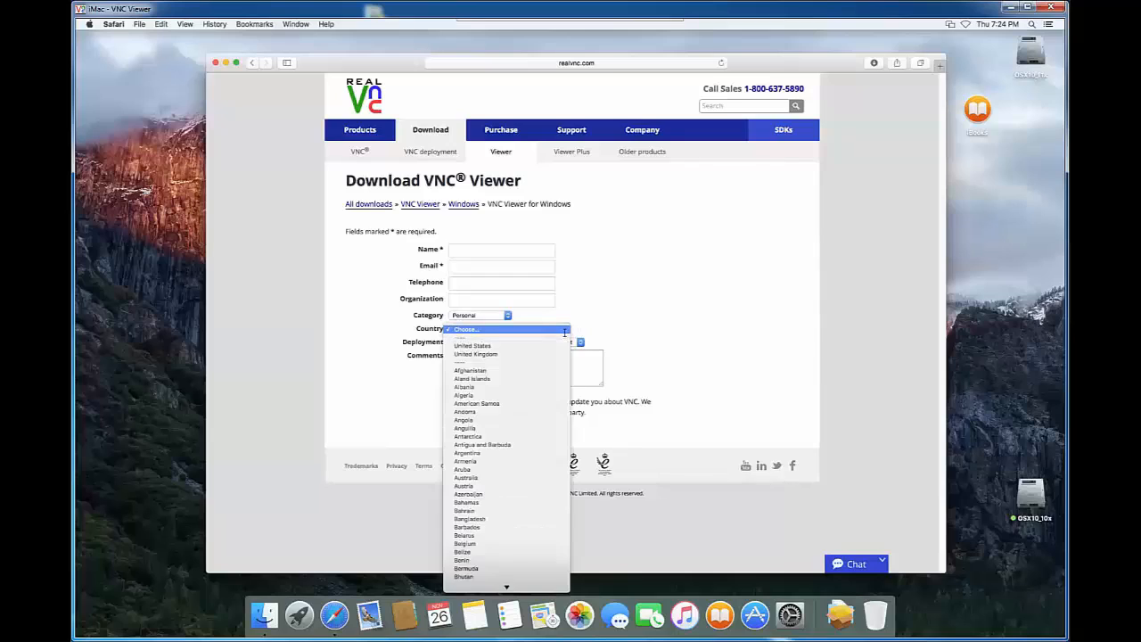
left_click(485, 346)
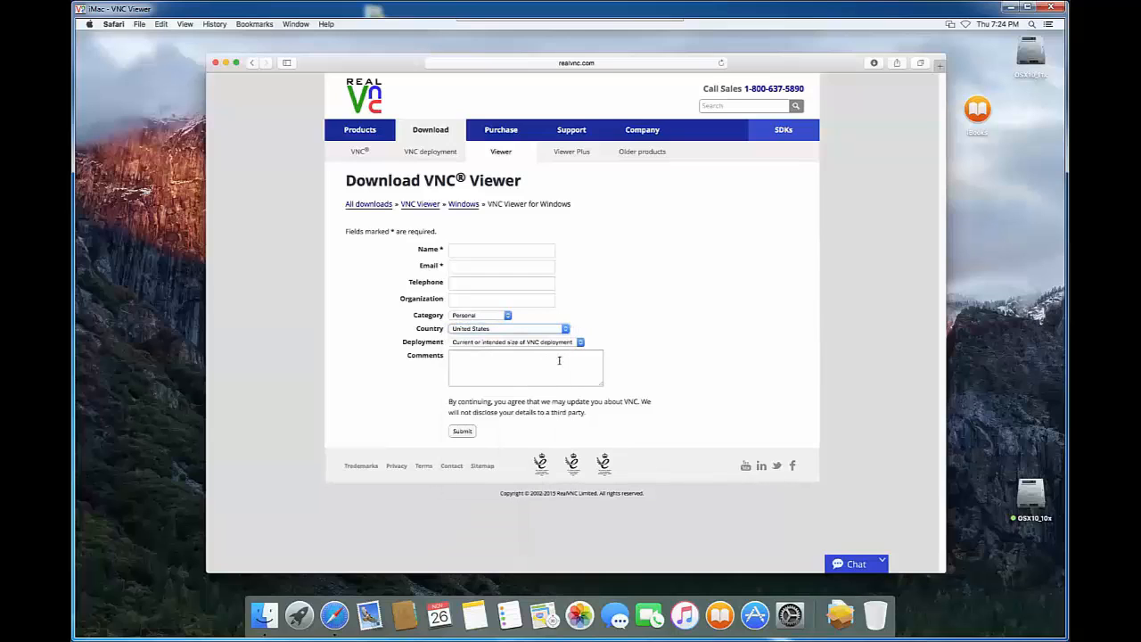
left_click(467, 433)
- Close the browser window and open the Downloads folder in Finder, moving its window slightly lower on the desktop
left_click(218, 66)
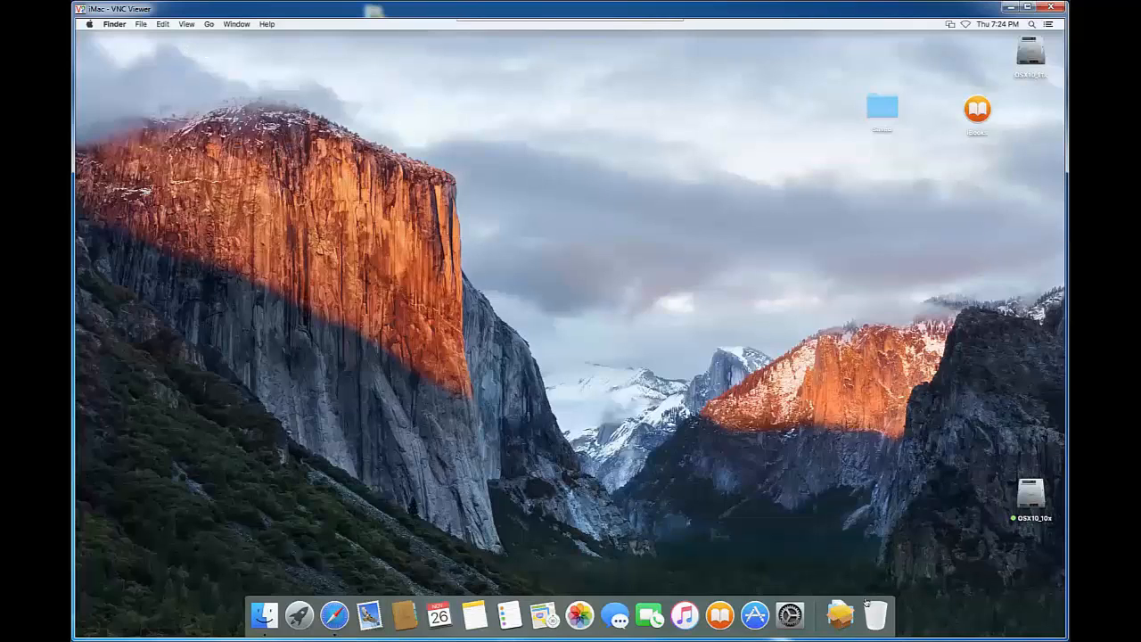
left_click(208, 24)
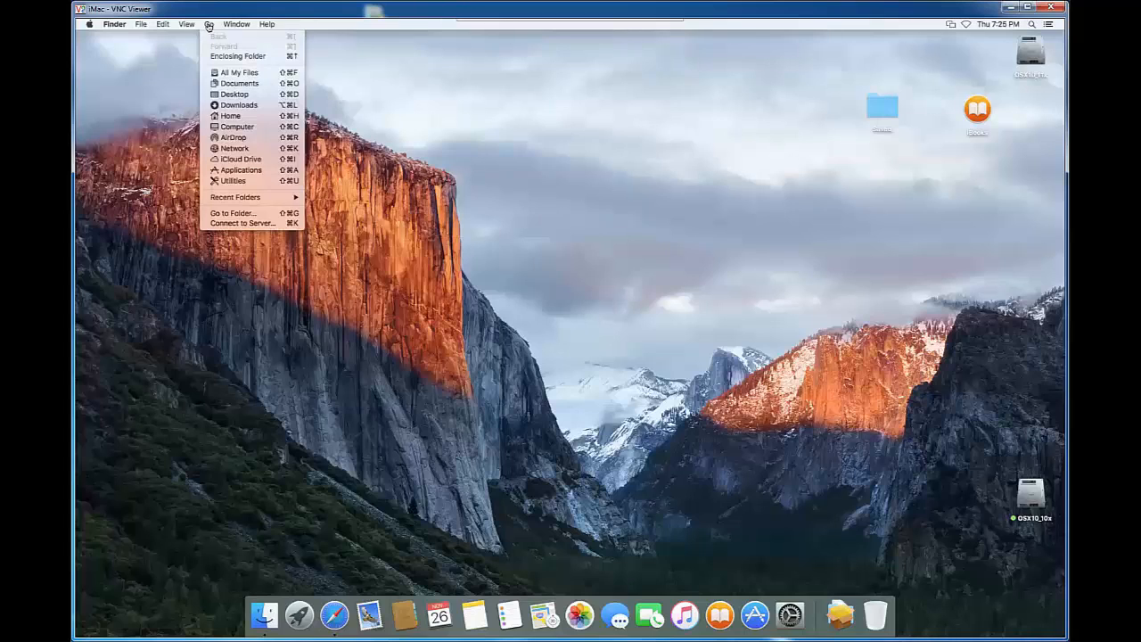
left_click(250, 107)
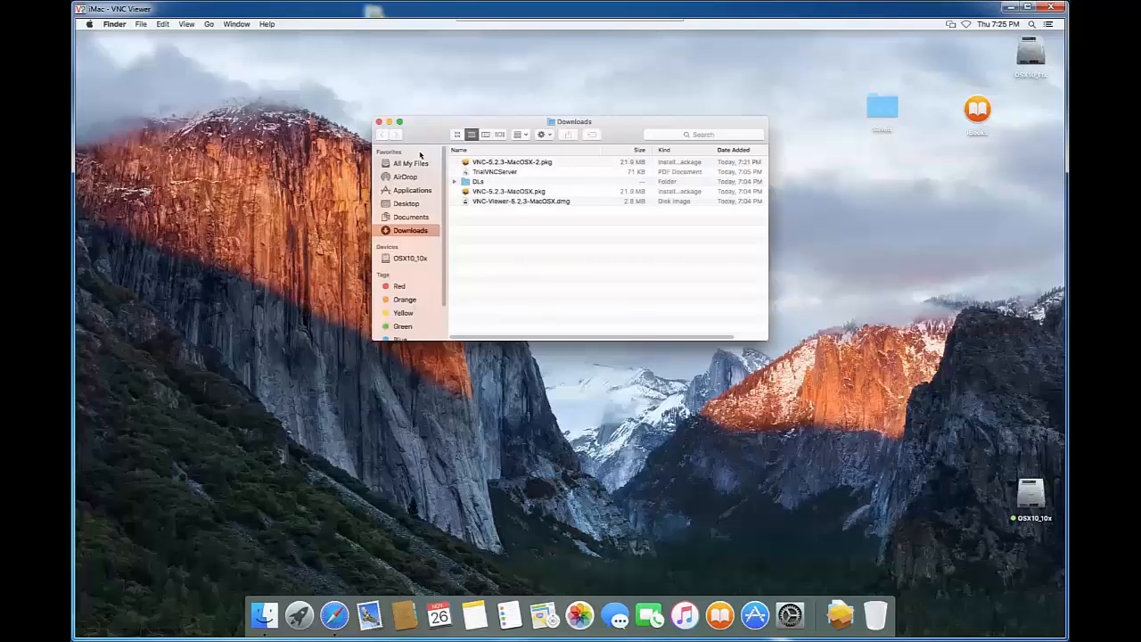
left_click_drag(427, 132, 402, 175)
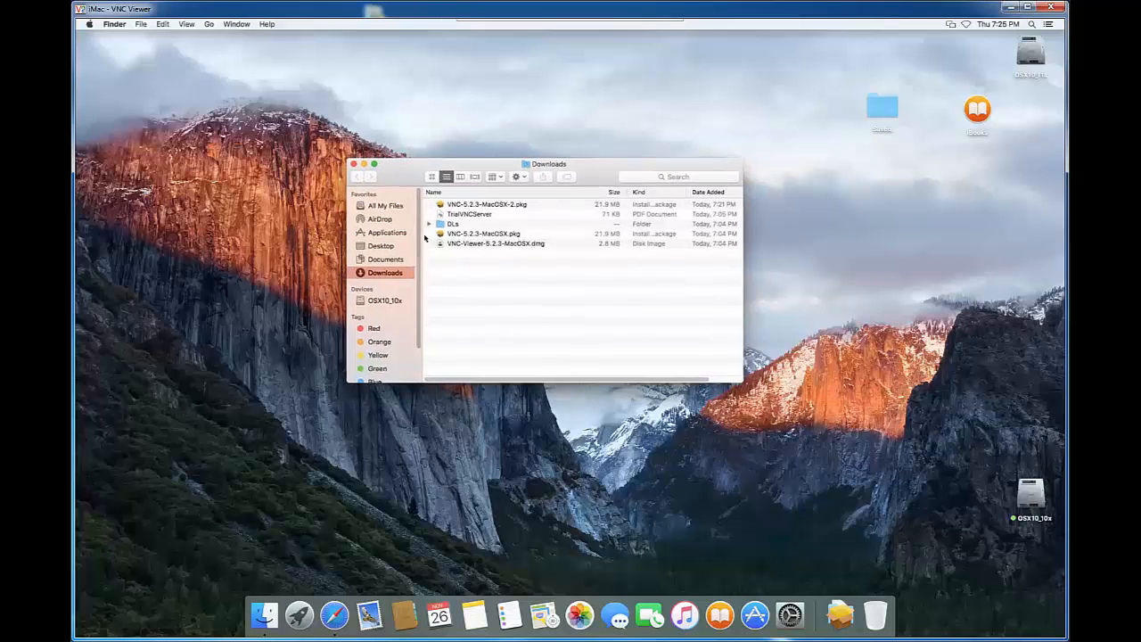
- Launch the VNC installer from the VNC-5.2.3-MacOSX.pkg package in the Downloads folder
left_click(489, 236)
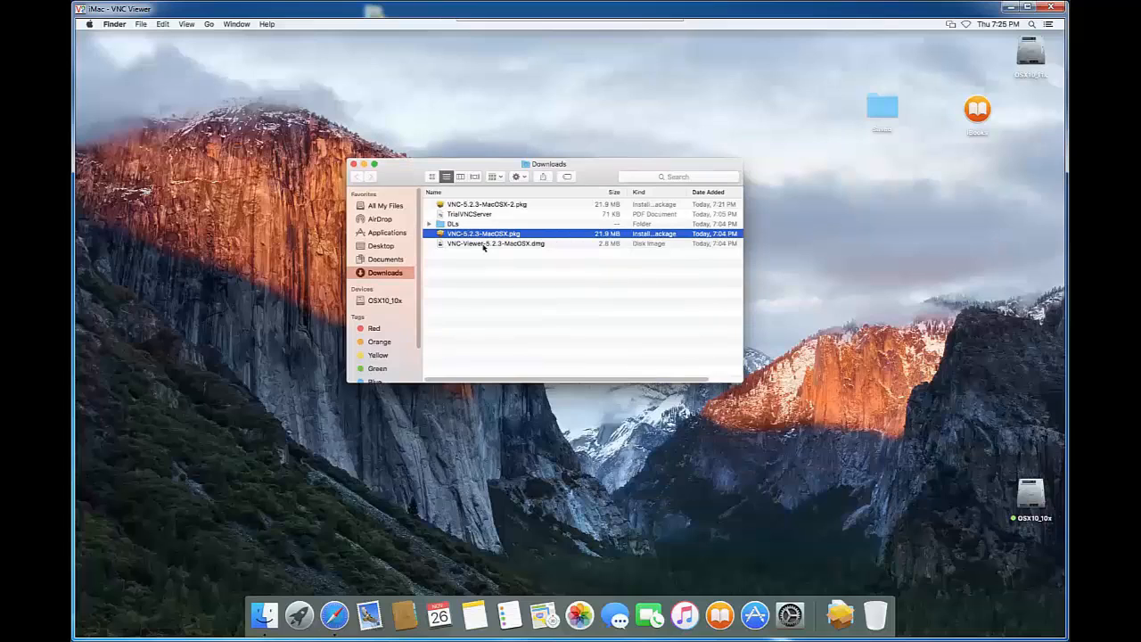
left_click(498, 283)
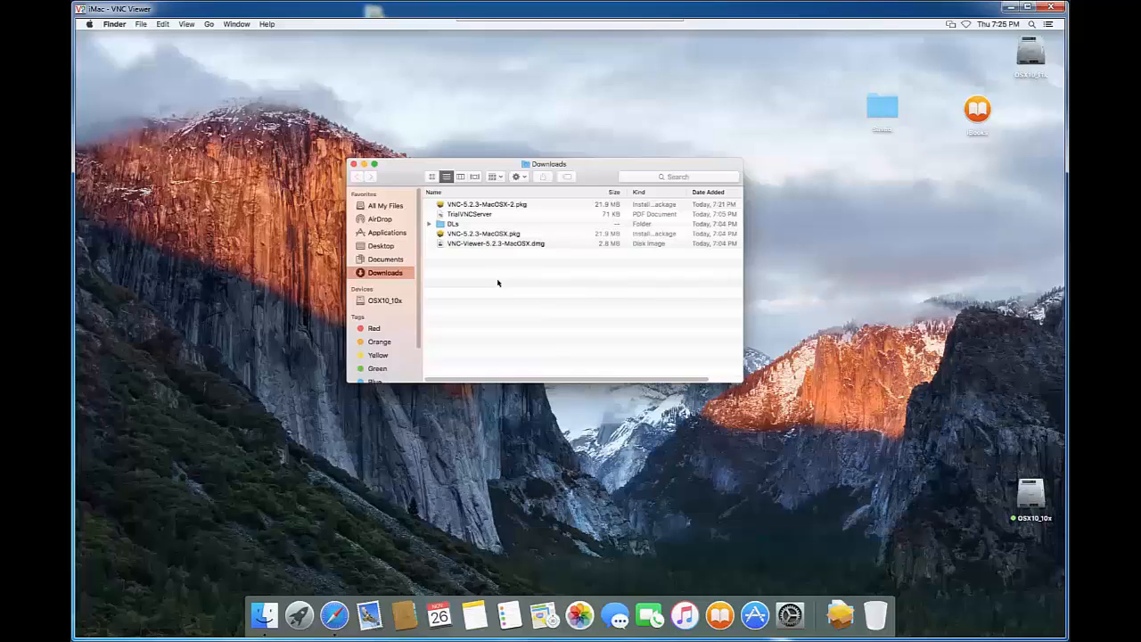
left_click(491, 236)
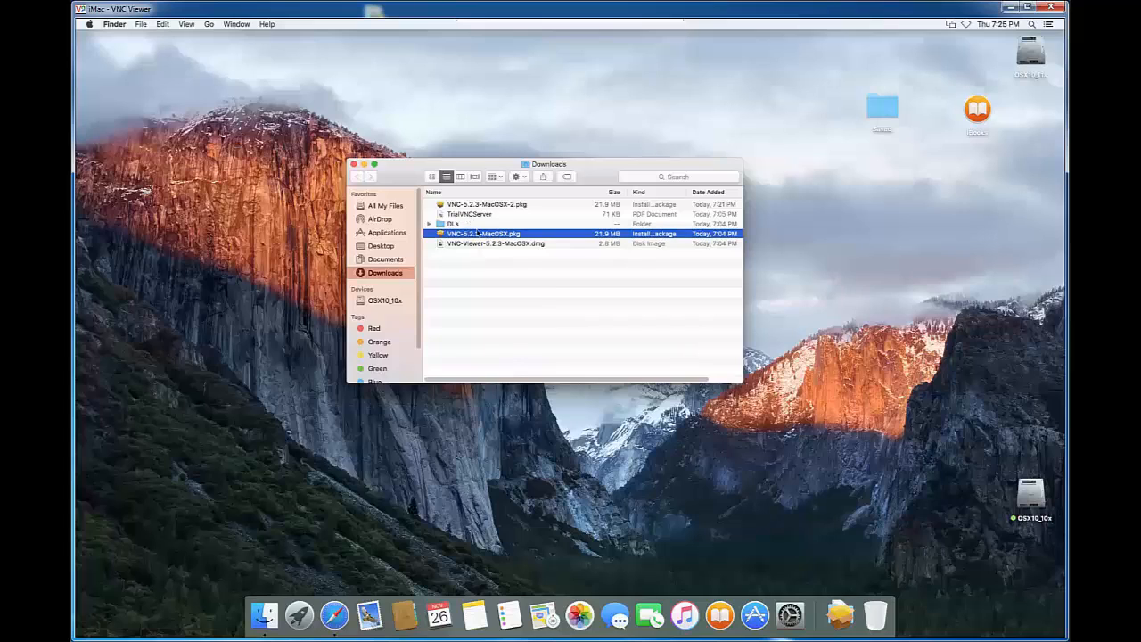
left_click(497, 272)
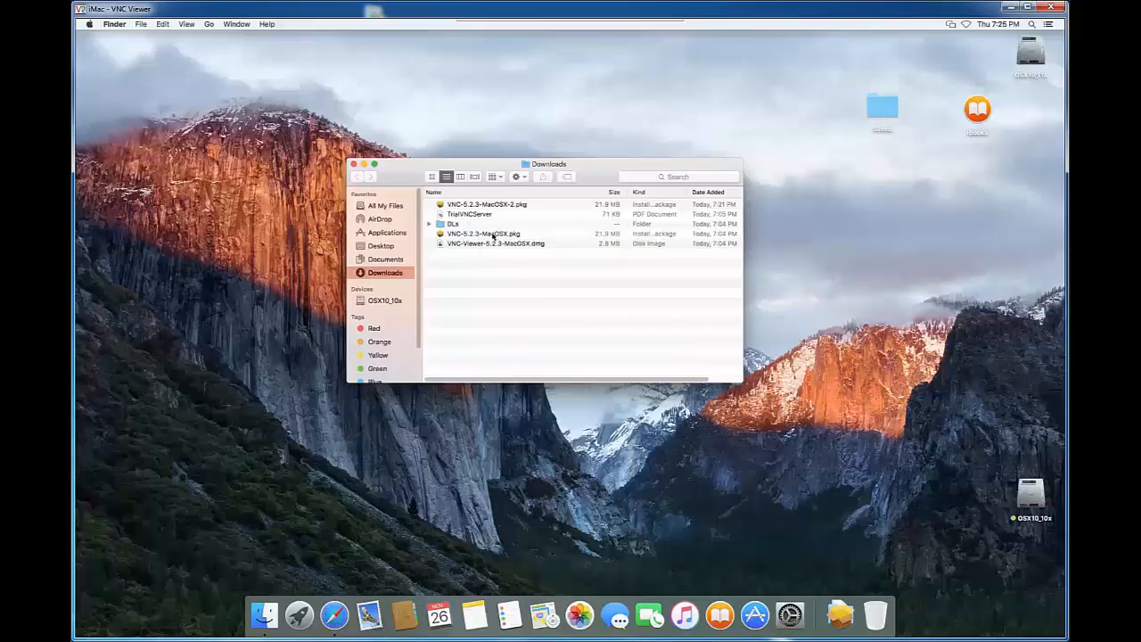
left_click(494, 235)
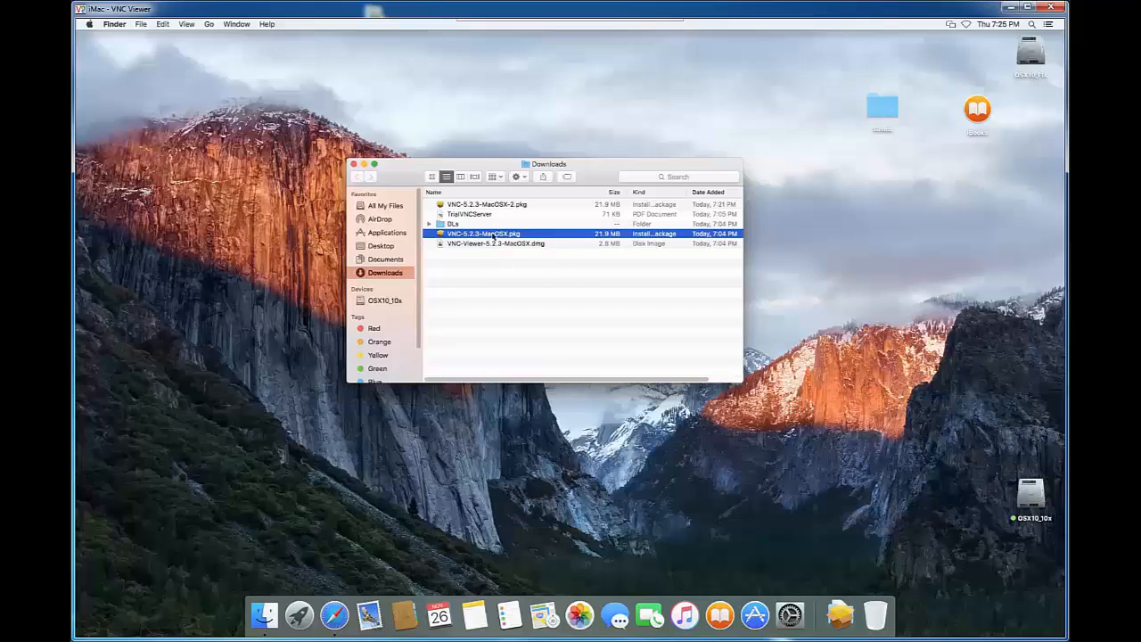
double_click(493, 235)
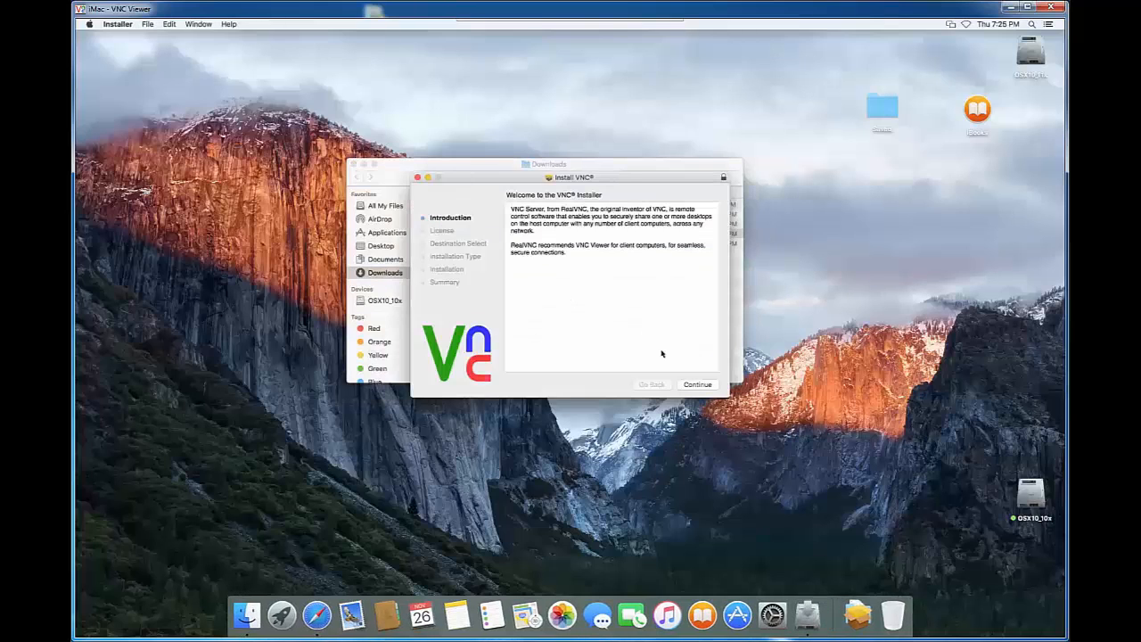
- Accept the software license agreement and proceed with both the VNC Viewer and VNC Server packages selected
left_click(700, 386)
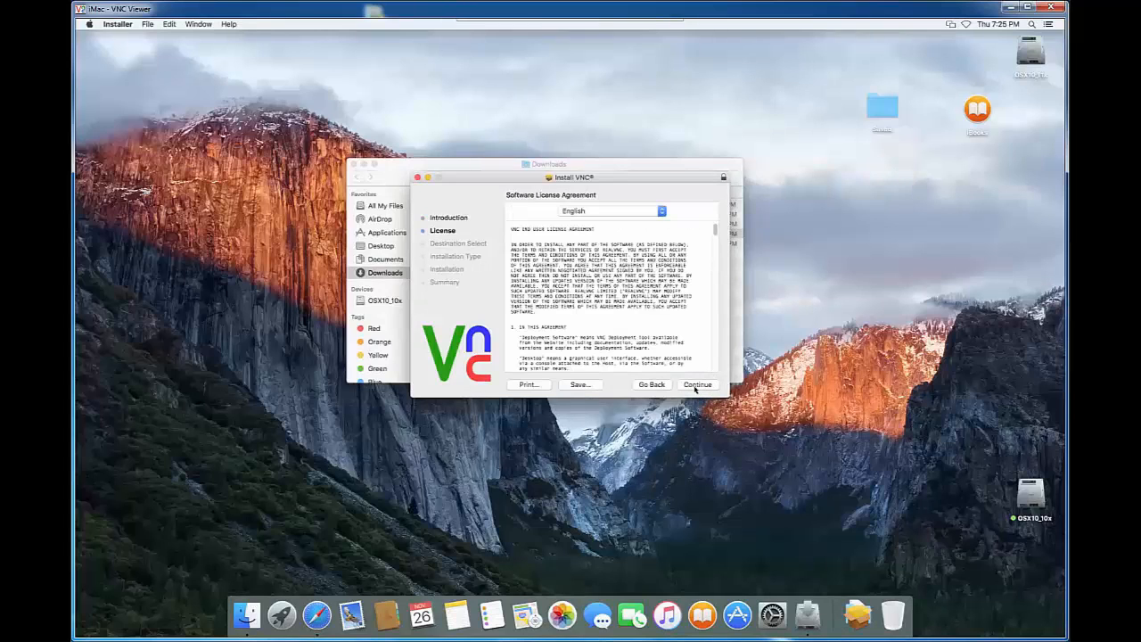
left_click(695, 385)
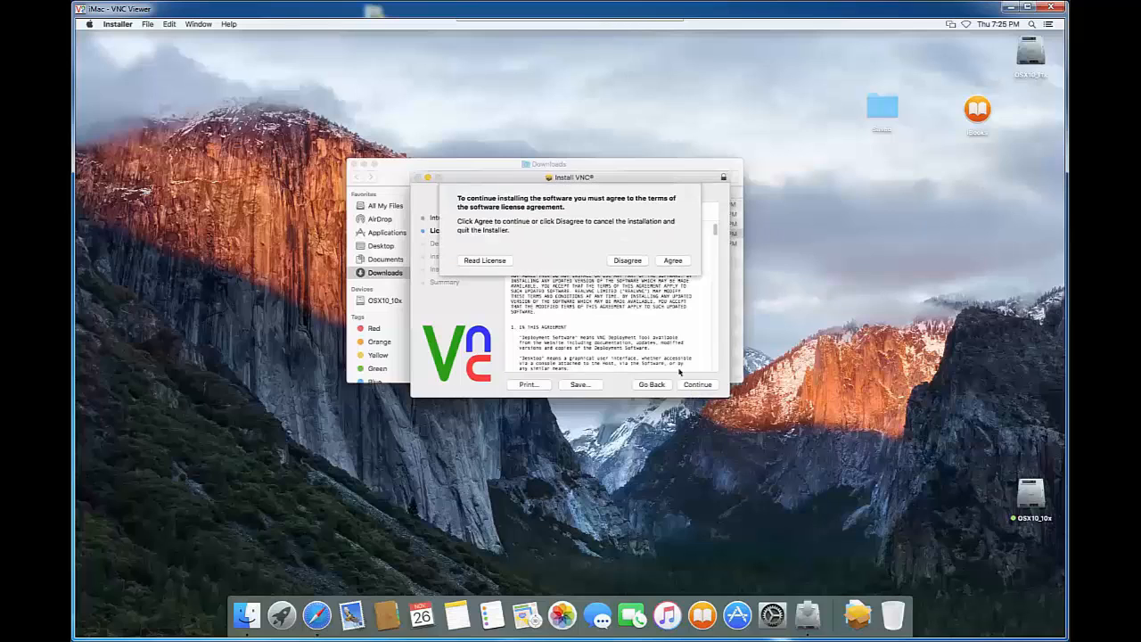
left_click(670, 261)
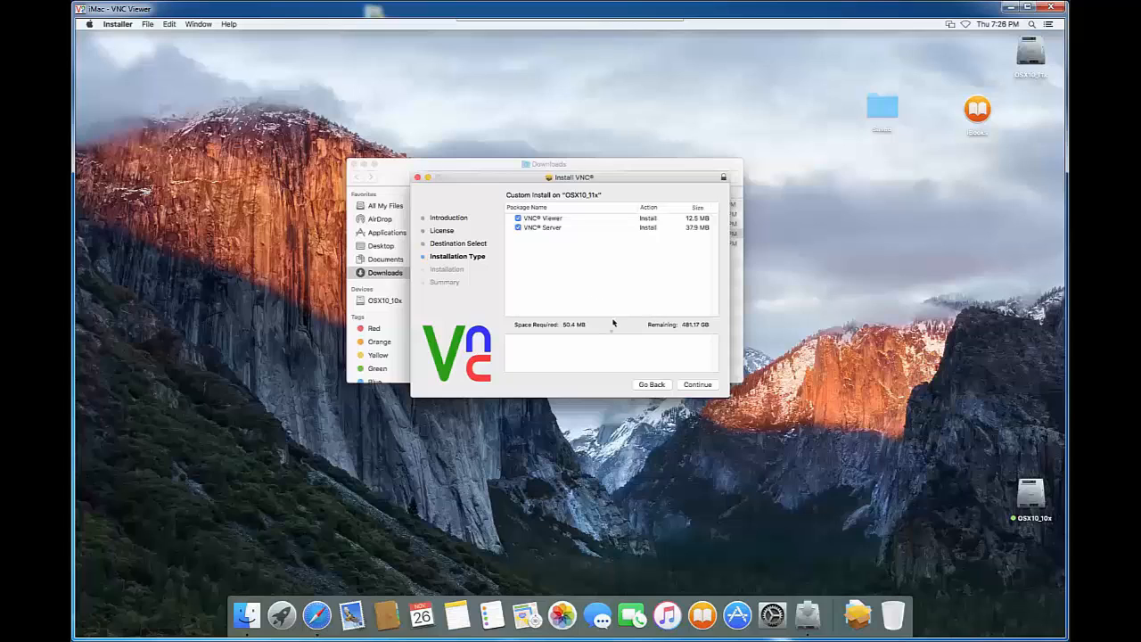
left_click(695, 385)
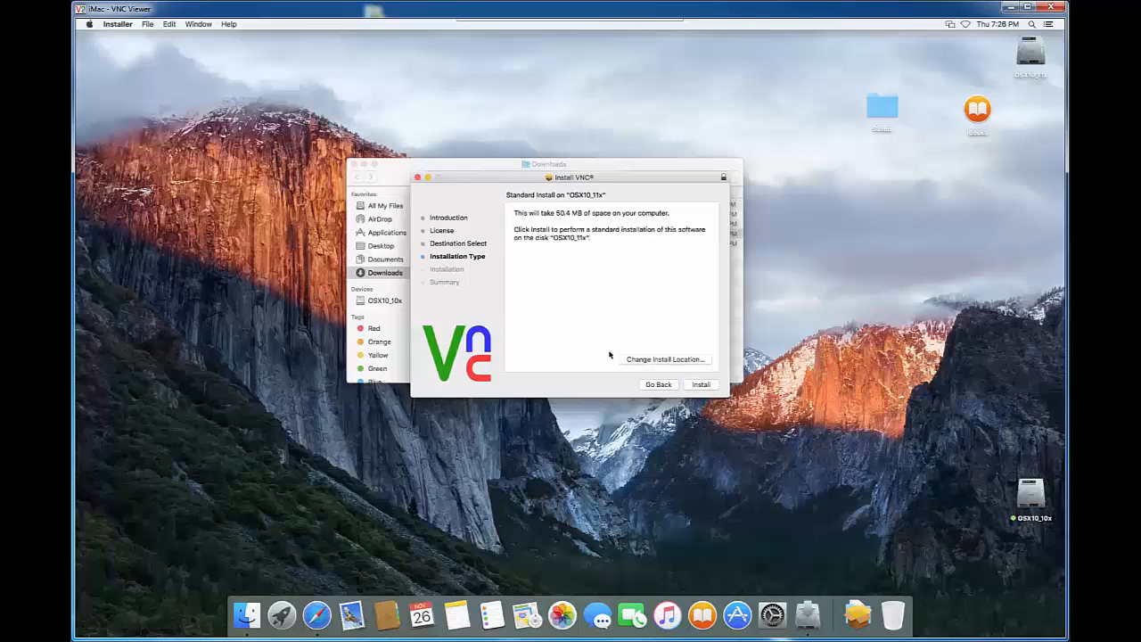
- Start the standard VNC installation on OSX10_11x, authorizing it with the Administrator account's password
left_click(700, 387)
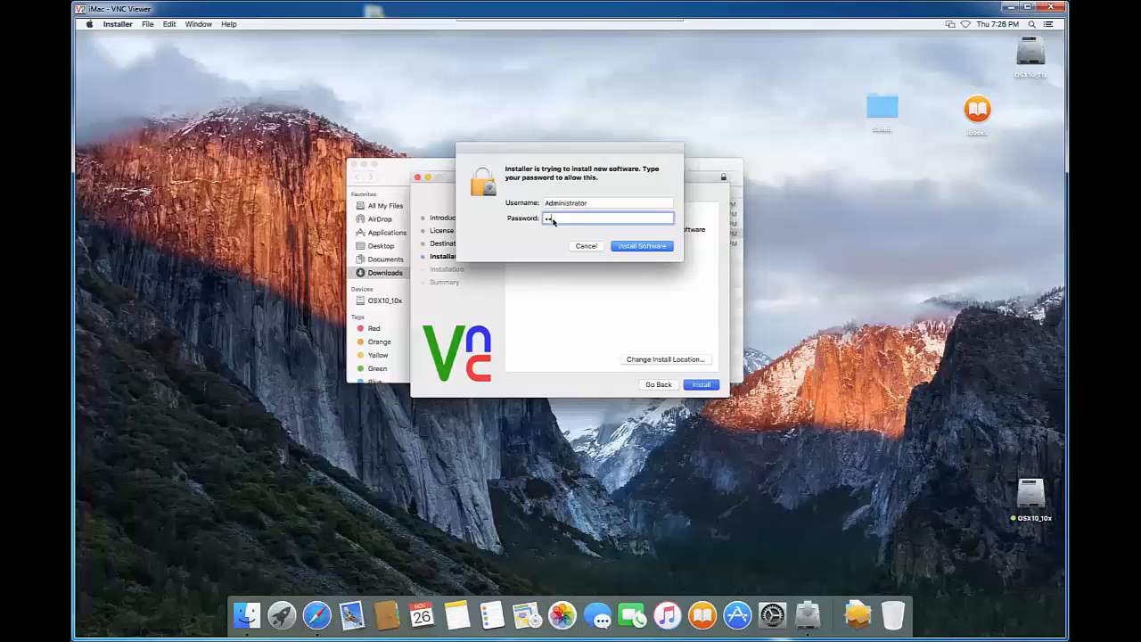
type("*****")
left_click(645, 247)
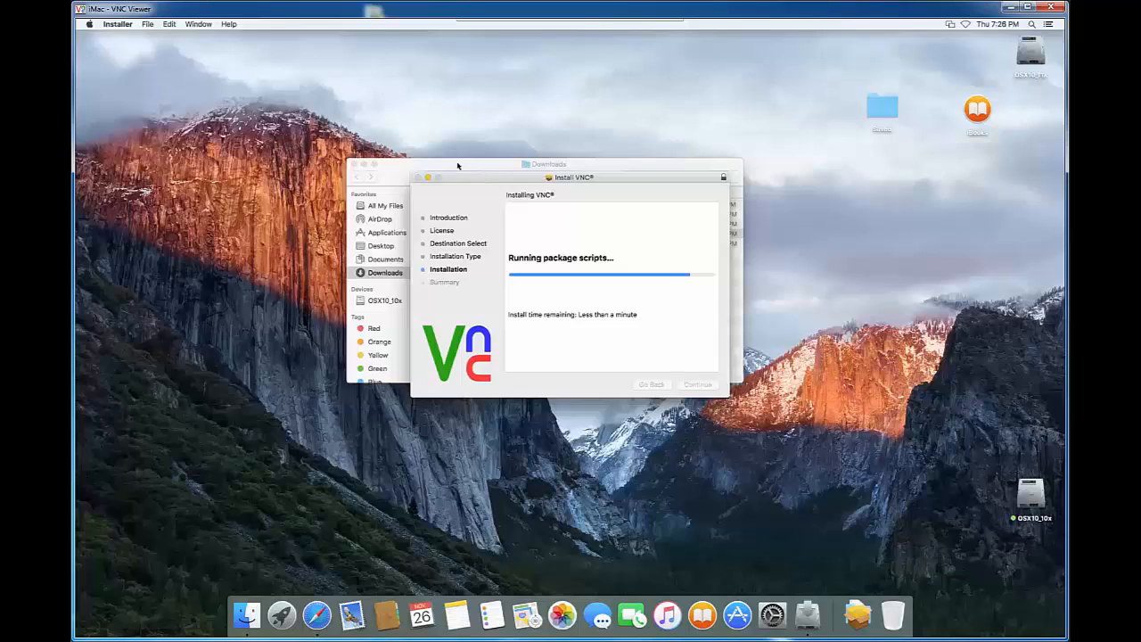
left_click_drag(473, 178, 511, 160)
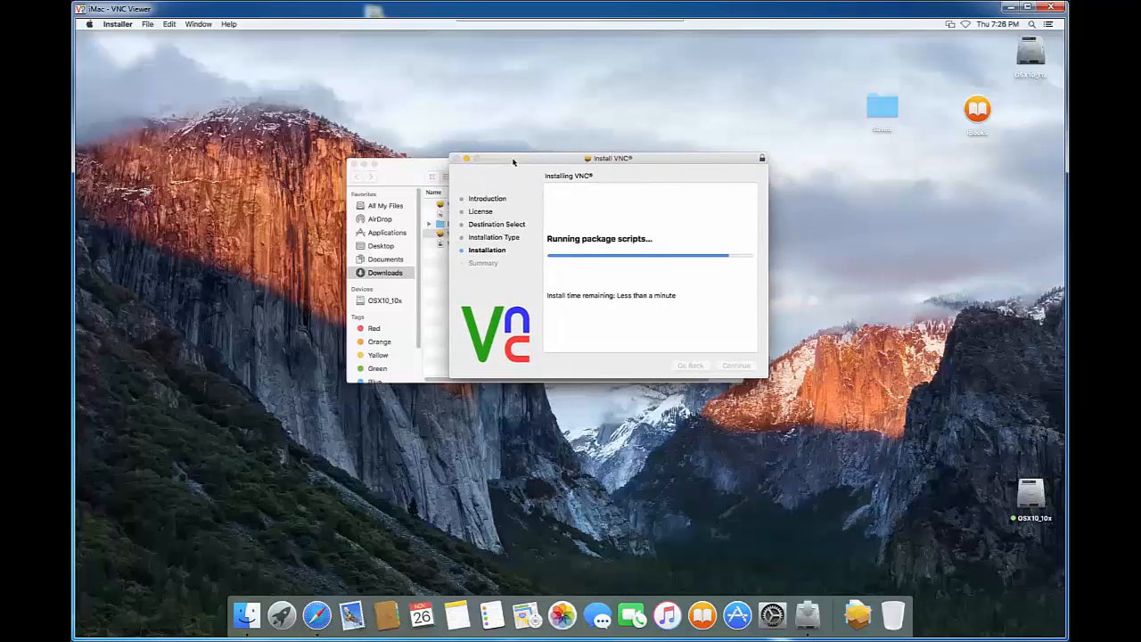
left_click_drag(513, 161, 523, 139)
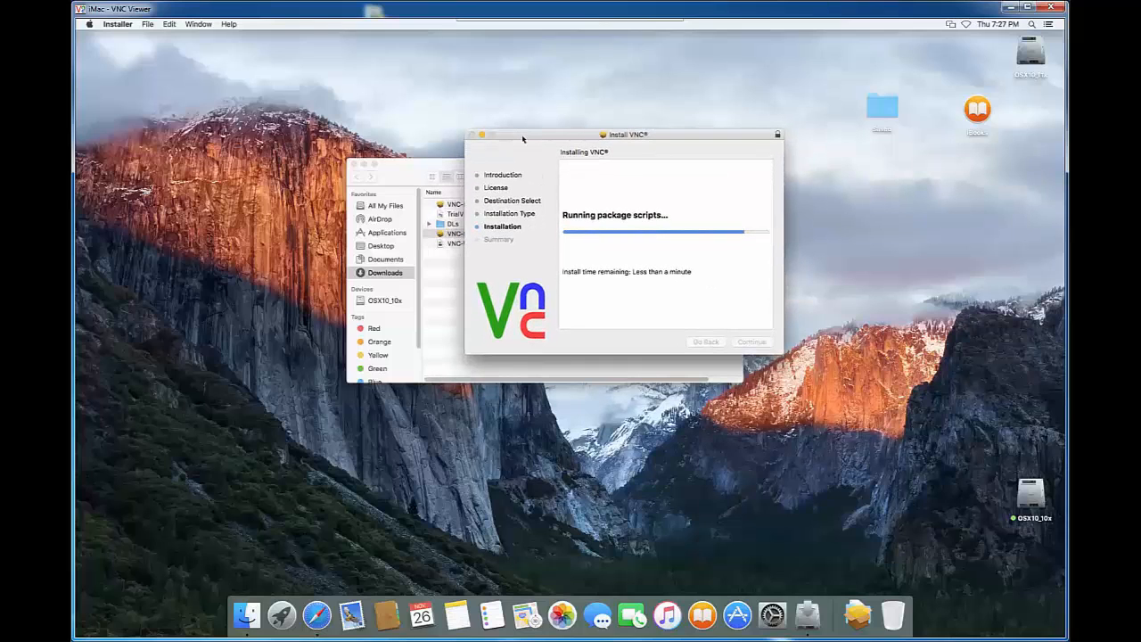
- Move the Downloads window clear of the VNC installer and close the installer after the installation completes
left_click_drag(535, 137, 529, 139)
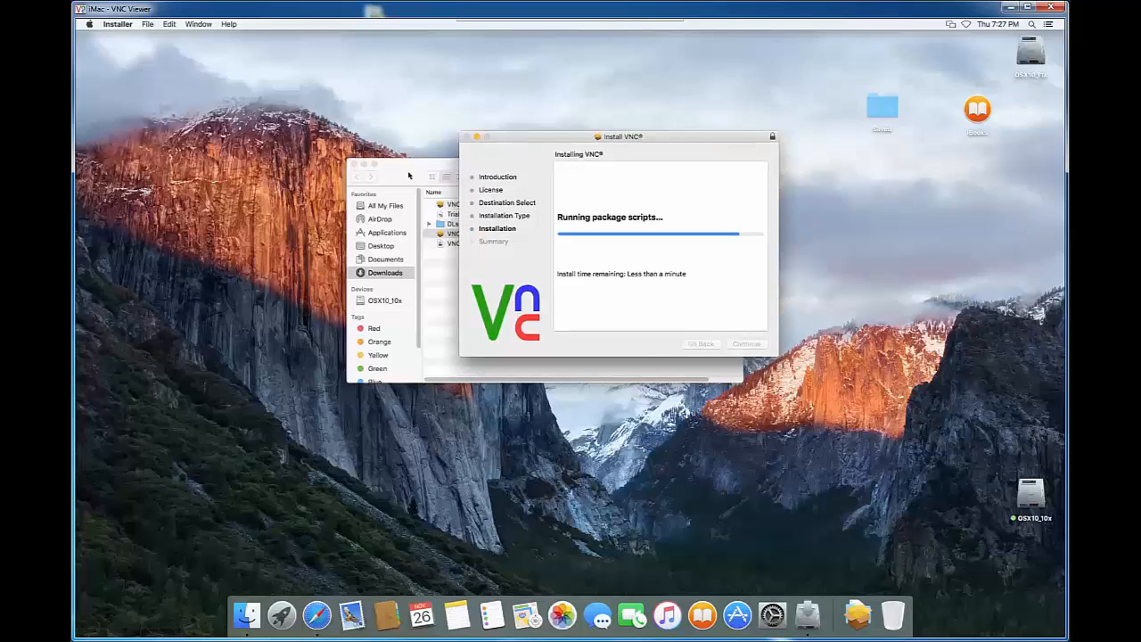
left_click_drag(425, 173, 243, 331)
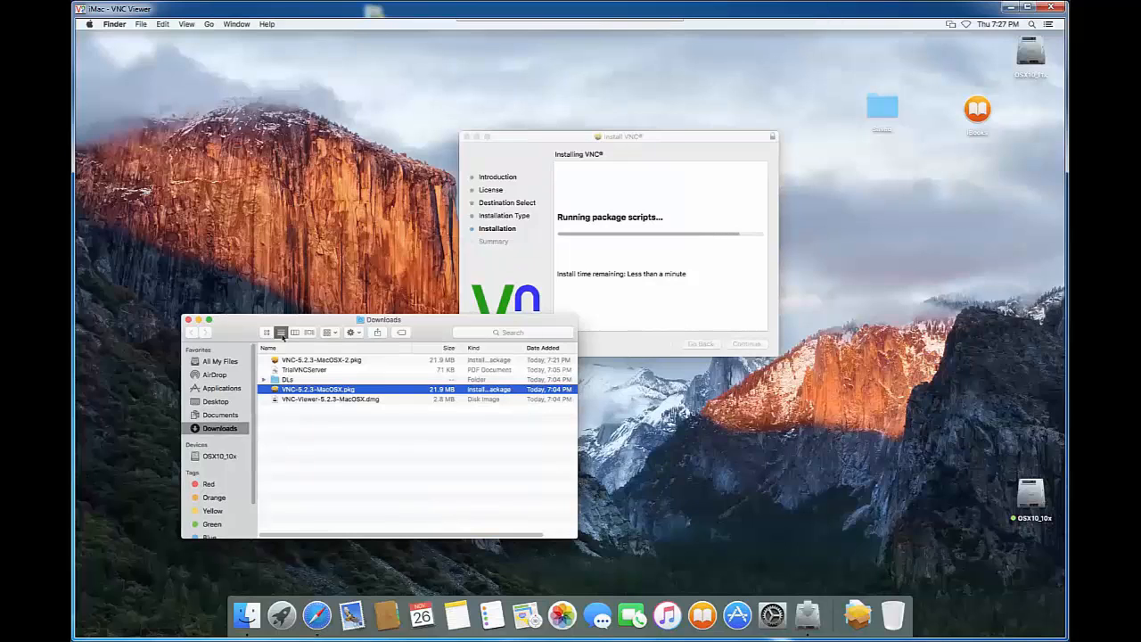
left_click_drag(335, 321, 281, 309)
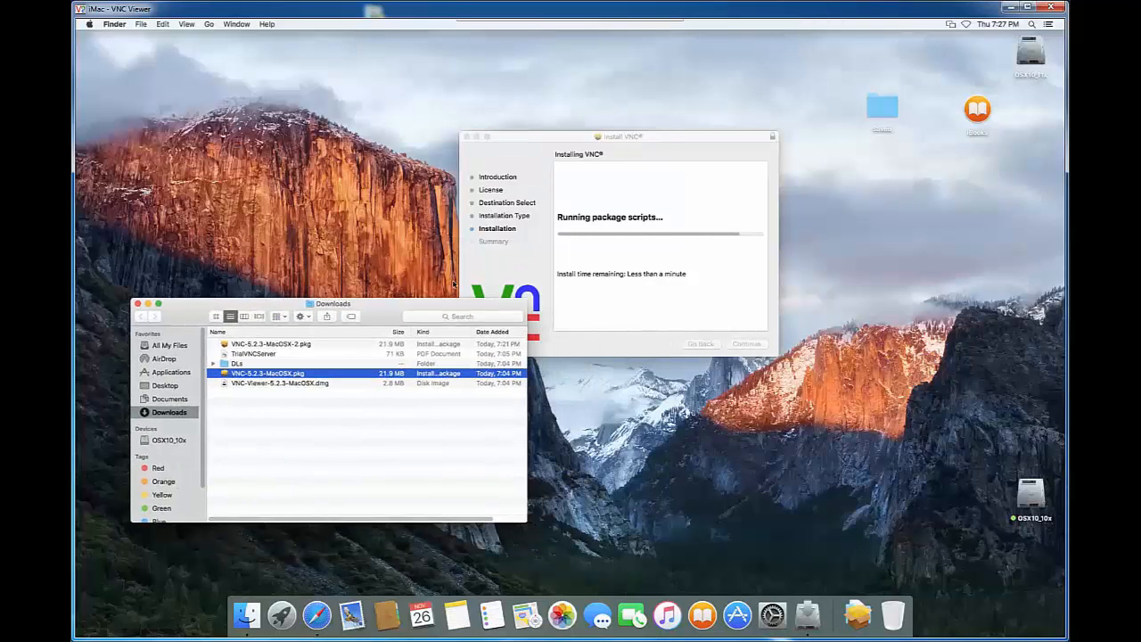
left_click_drag(532, 141, 579, 134)
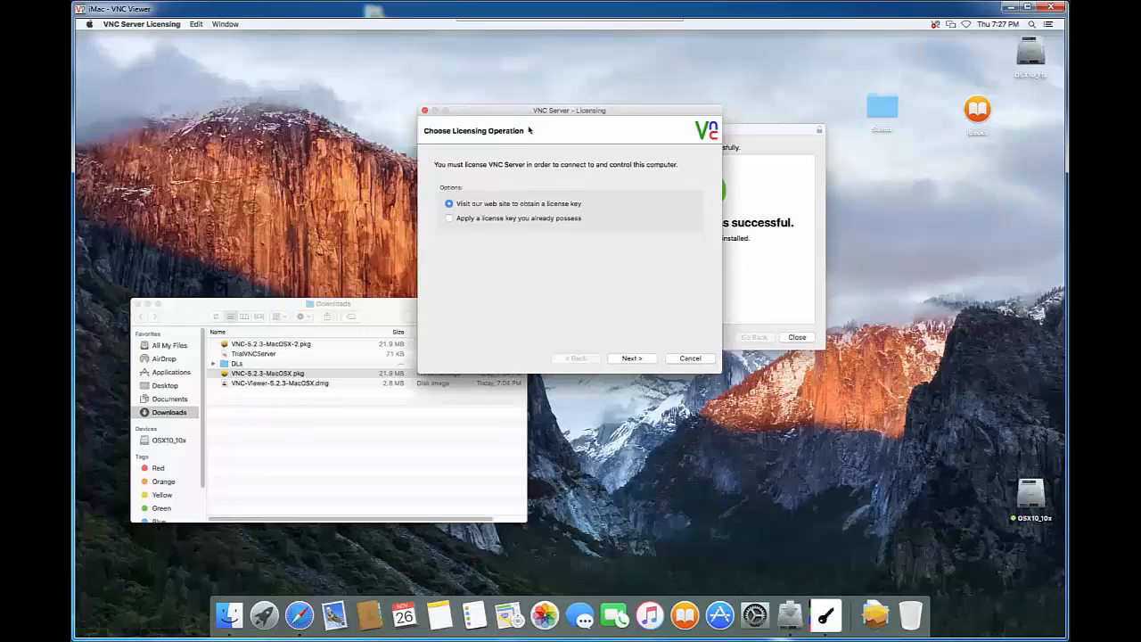
left_click_drag(530, 116, 406, 174)
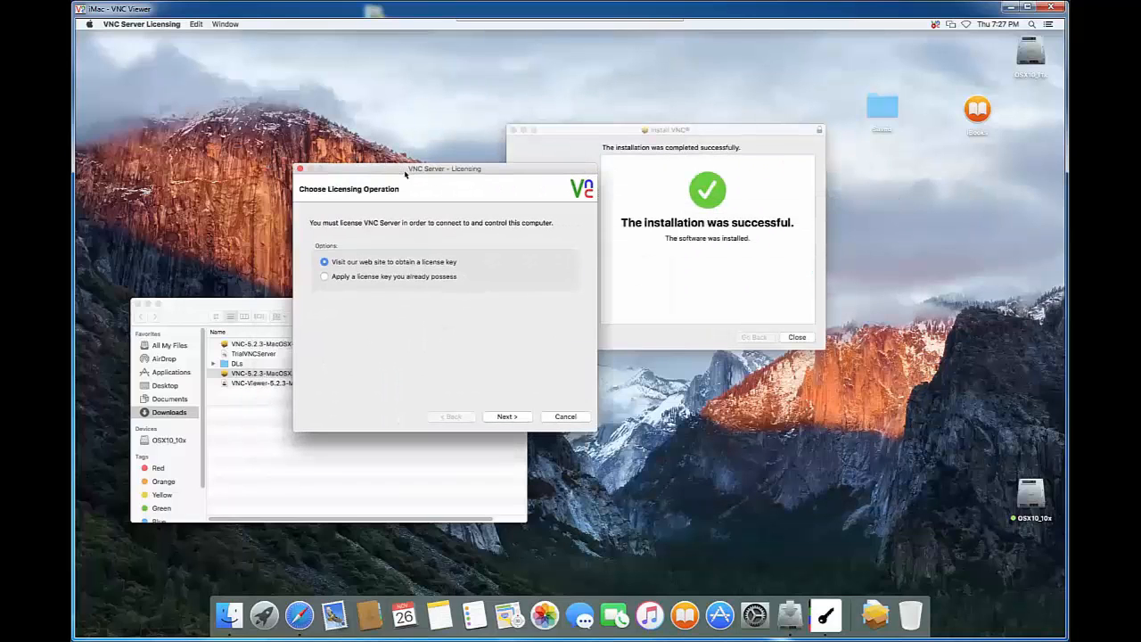
left_click(797, 338)
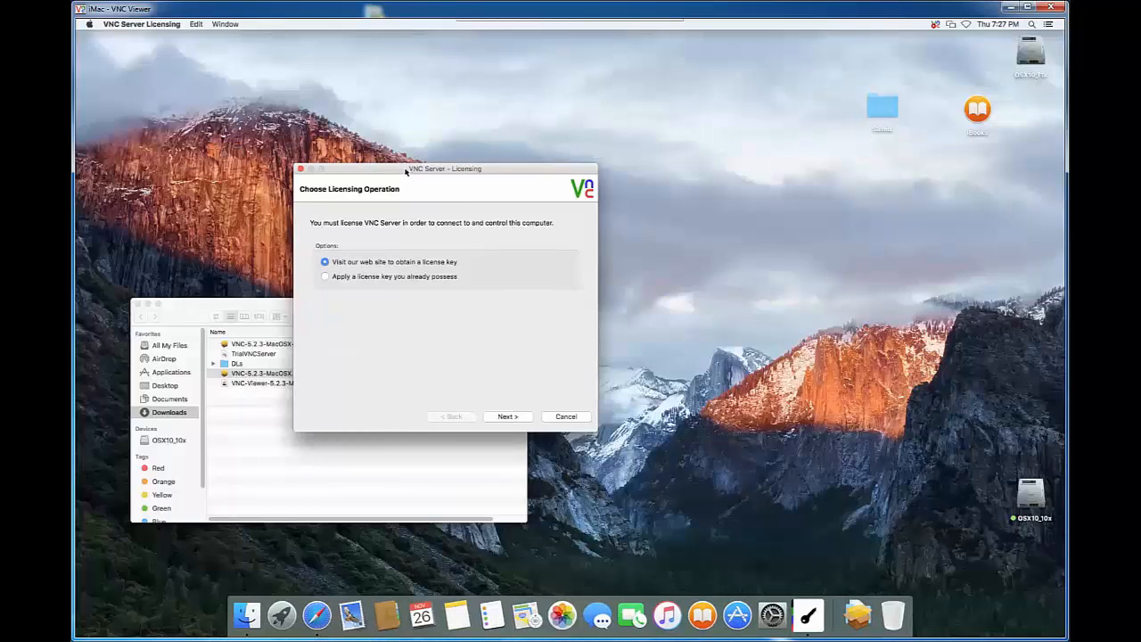
- Move the VNC Server licensing wizard clear of the Downloads window and proceed with applying a license key already possessed
left_click_drag(410, 169, 654, 120)
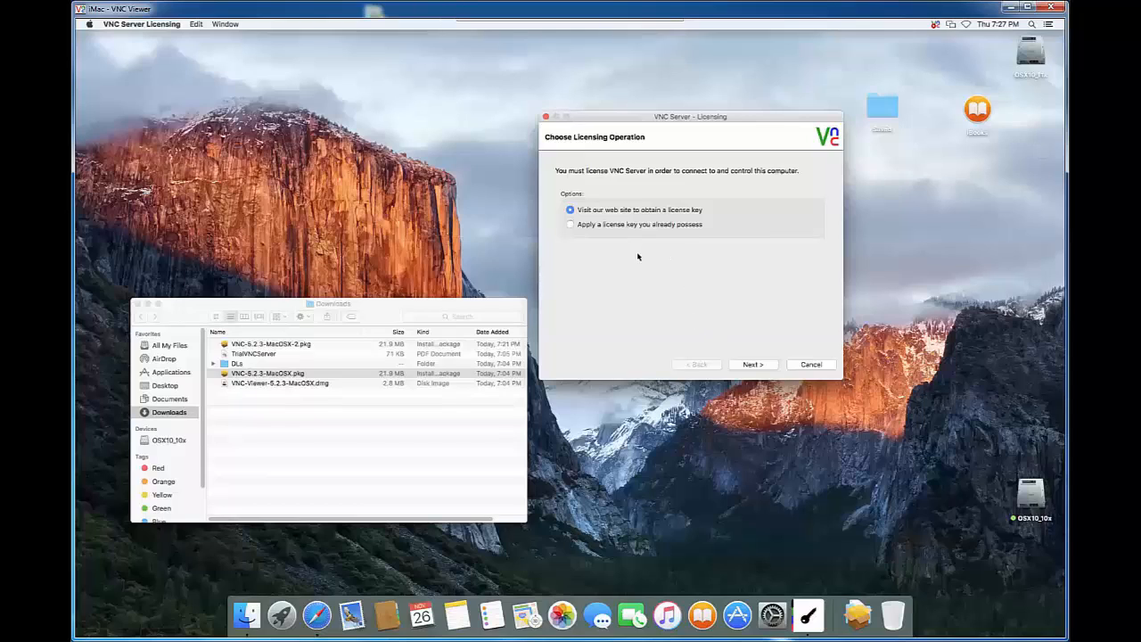
left_click(573, 229)
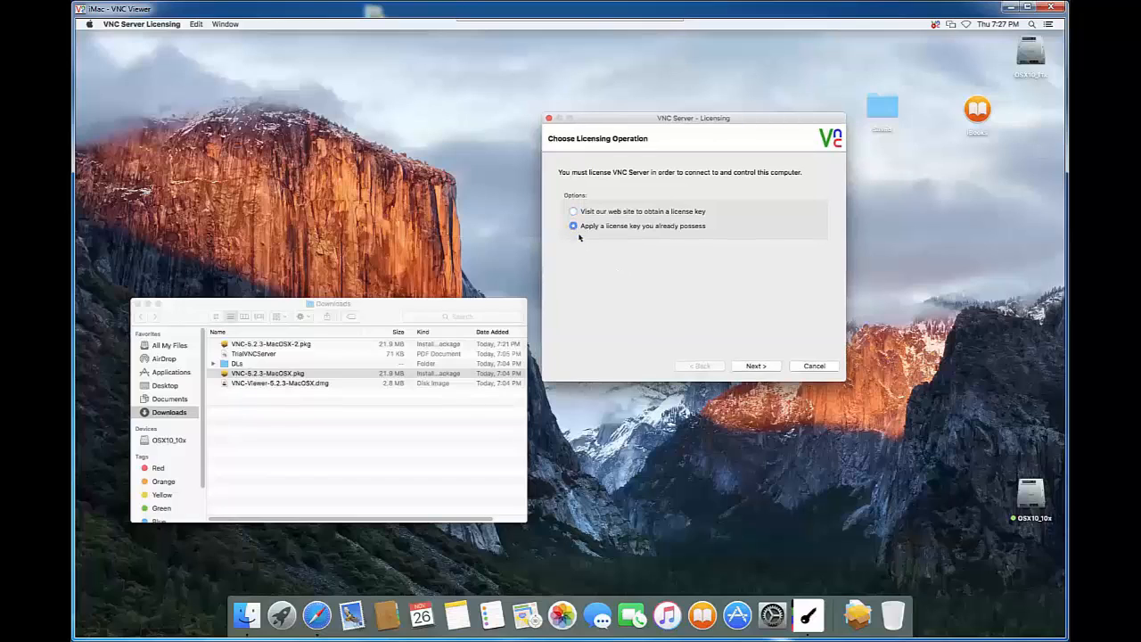
left_click(753, 366)
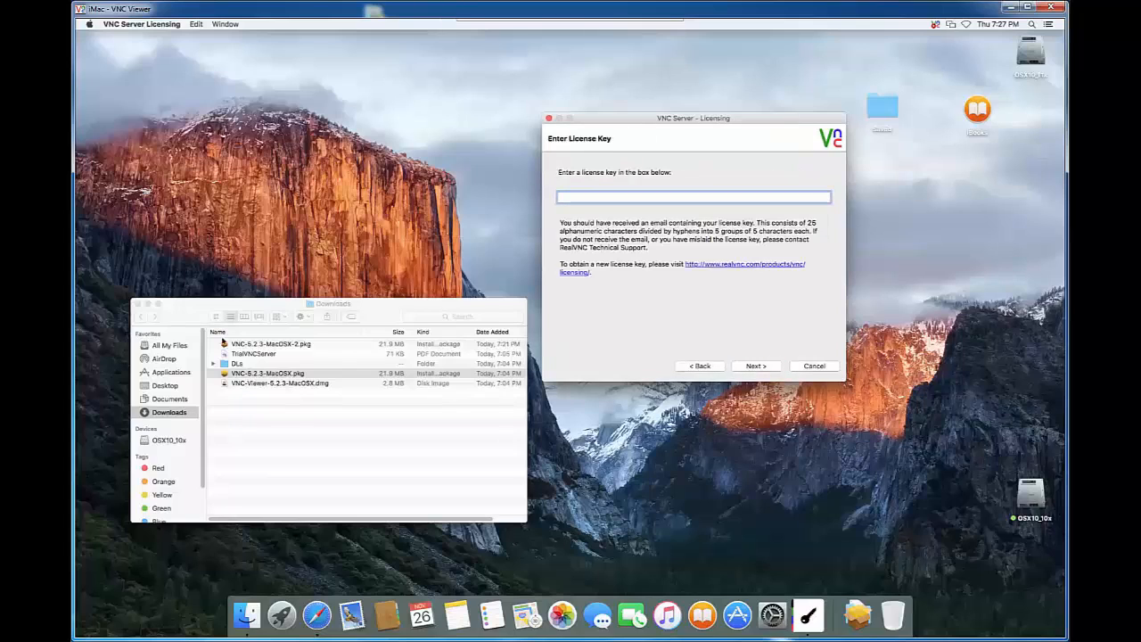
- Open the TrialVNCServer PDF from the Downloads folder and copy the VNC license key from it
left_click(256, 356)
double_click(255, 355)
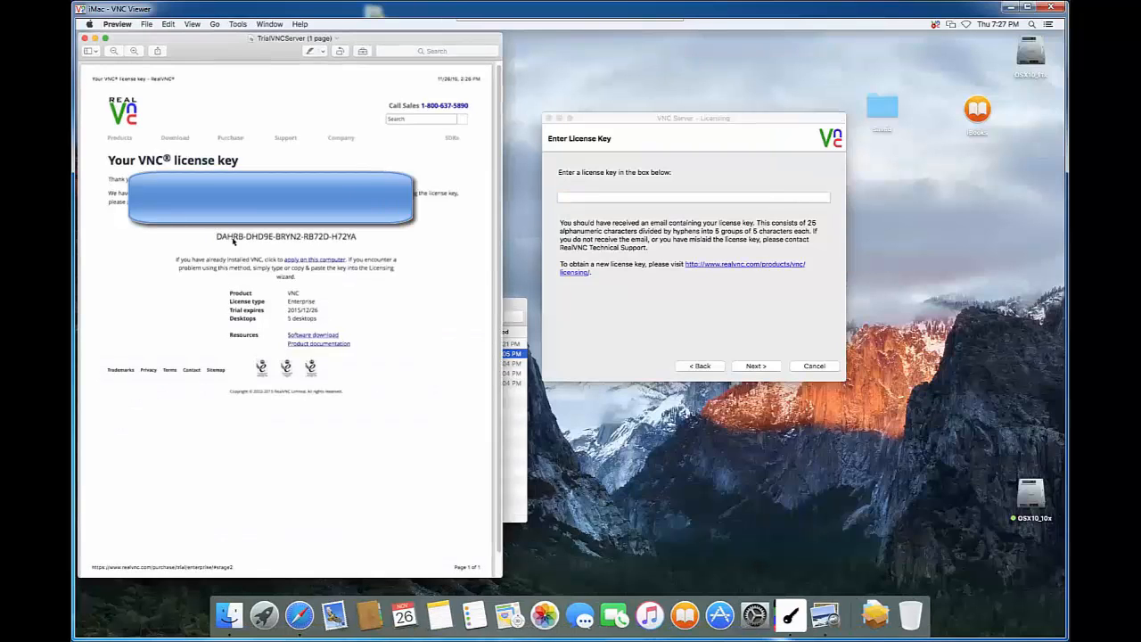
left_click_drag(216, 237, 357, 241)
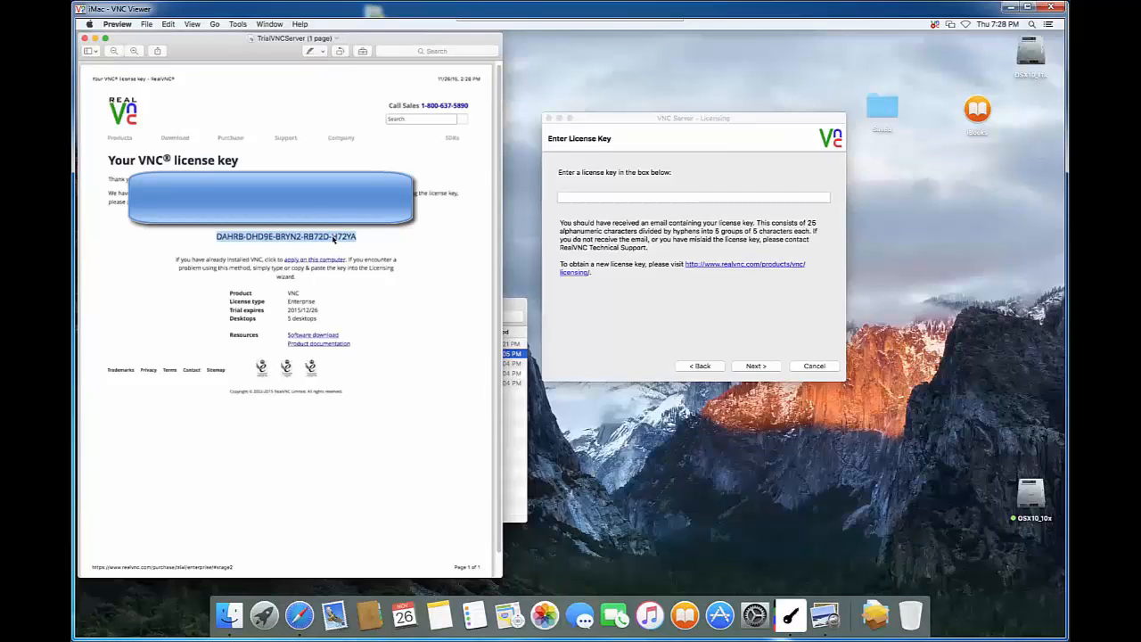
right_click(333, 238)
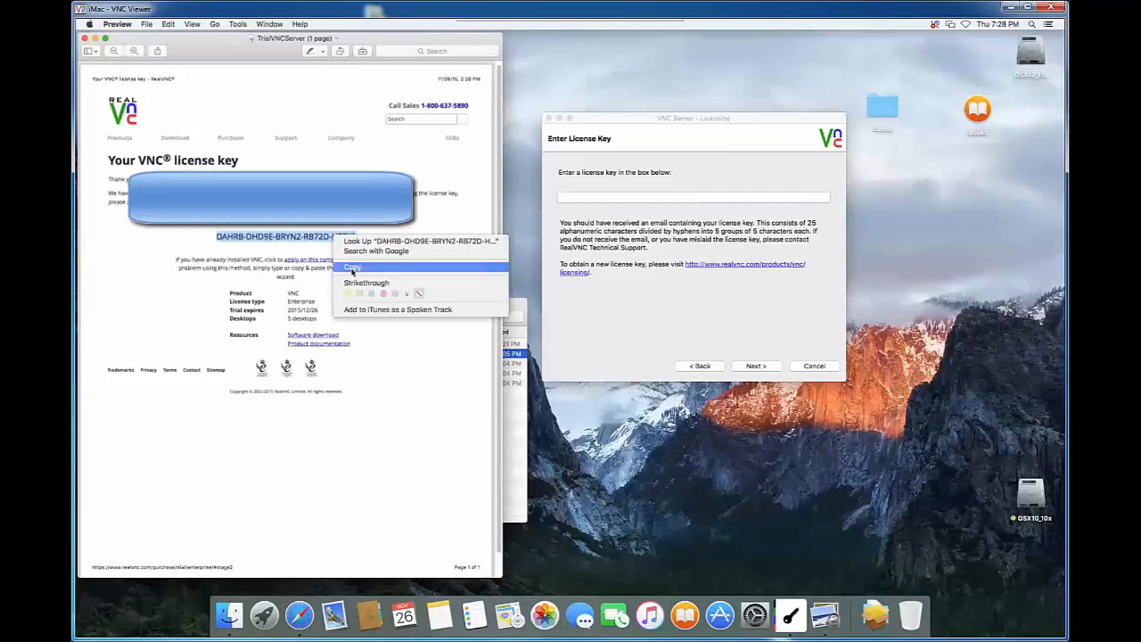
left_click(352, 267)
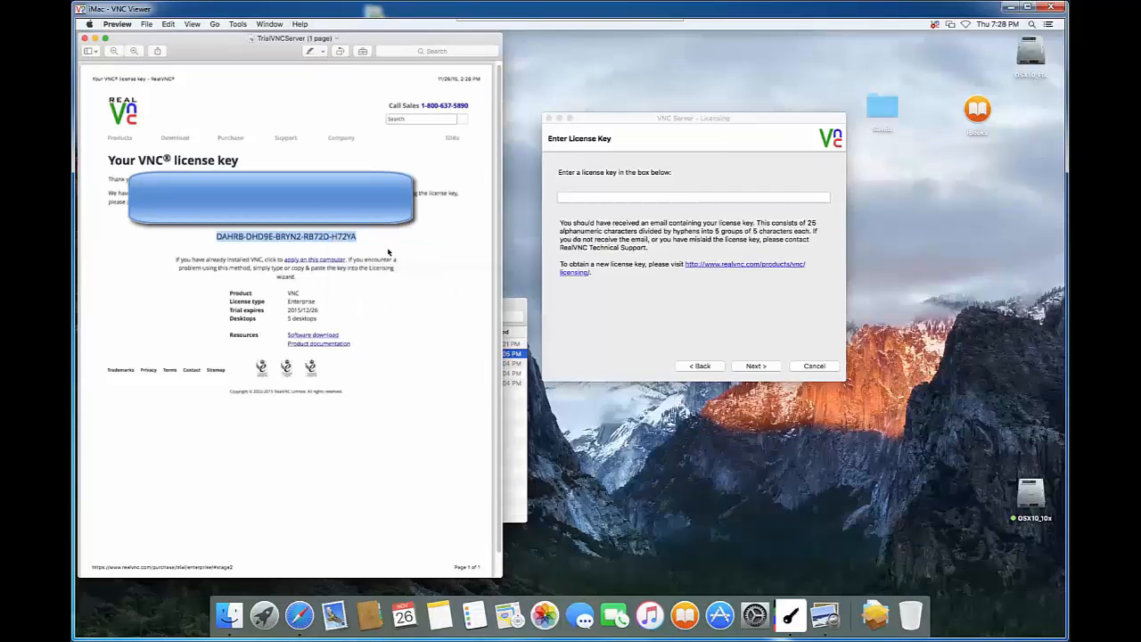
- Paste the copied license key into the VNC Server licensing wizard and submit it
left_click(570, 199)
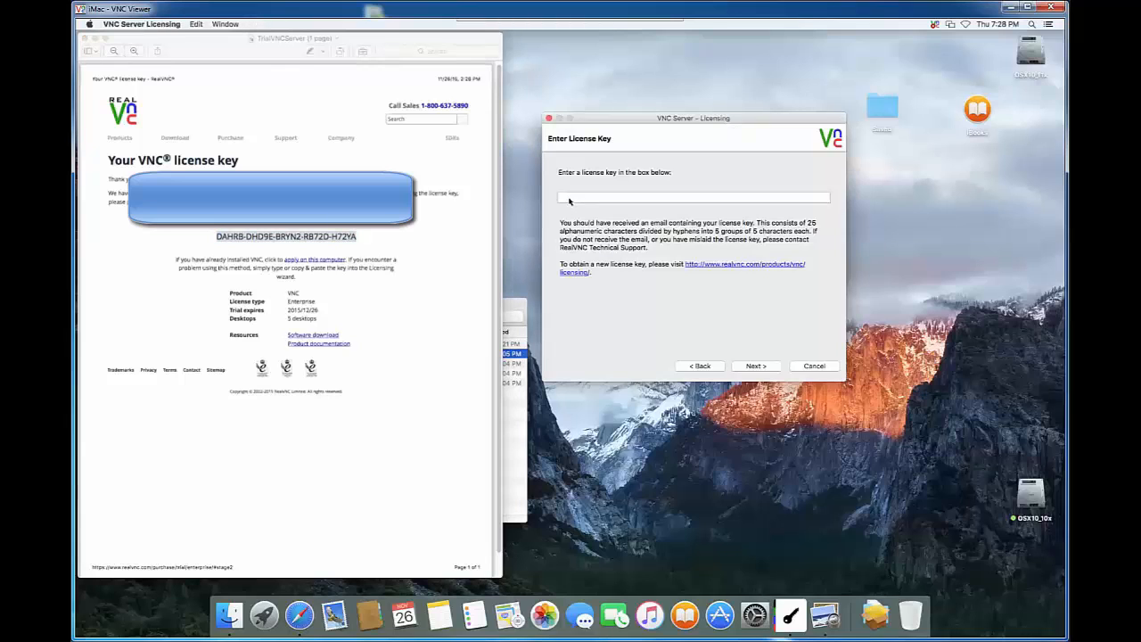
left_click(567, 198)
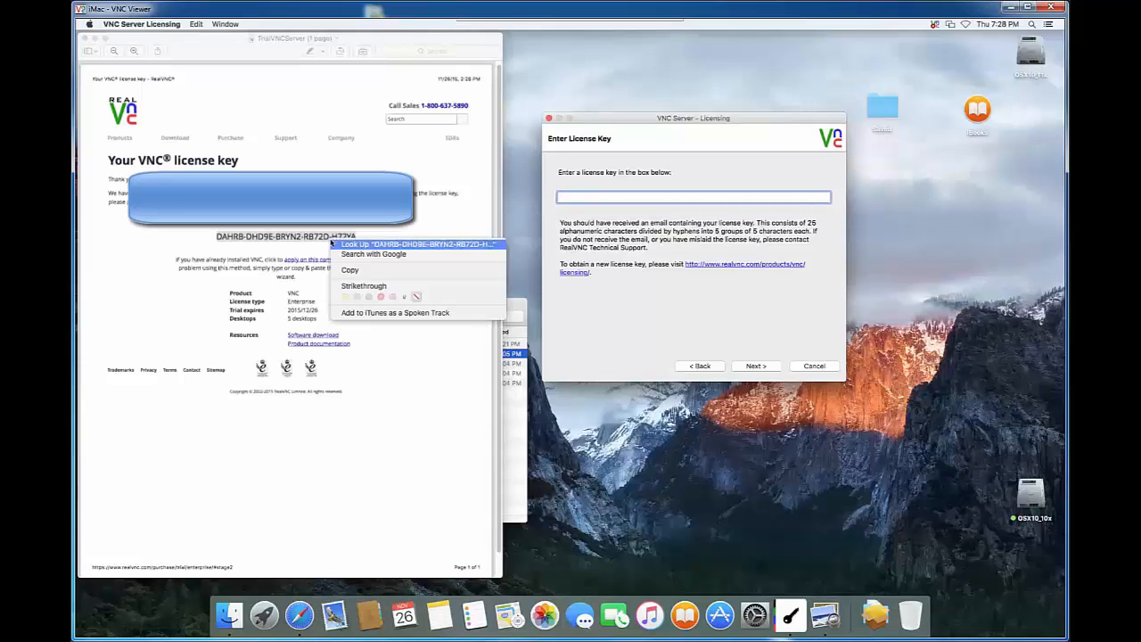
right_click(330, 238)
left_click(356, 269)
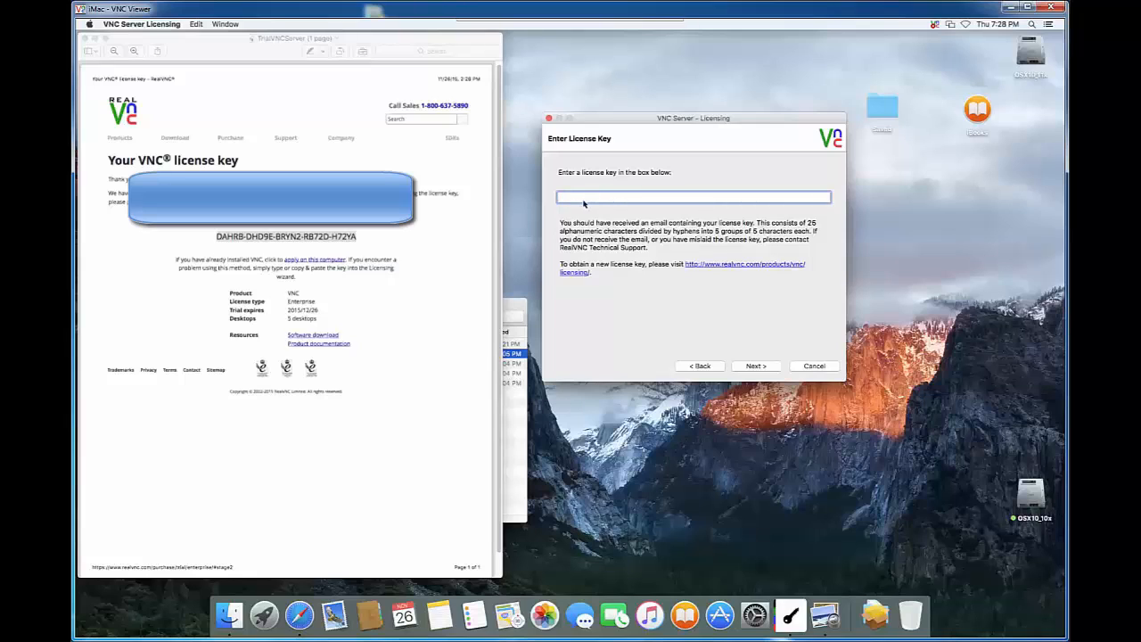
right_click(582, 198)
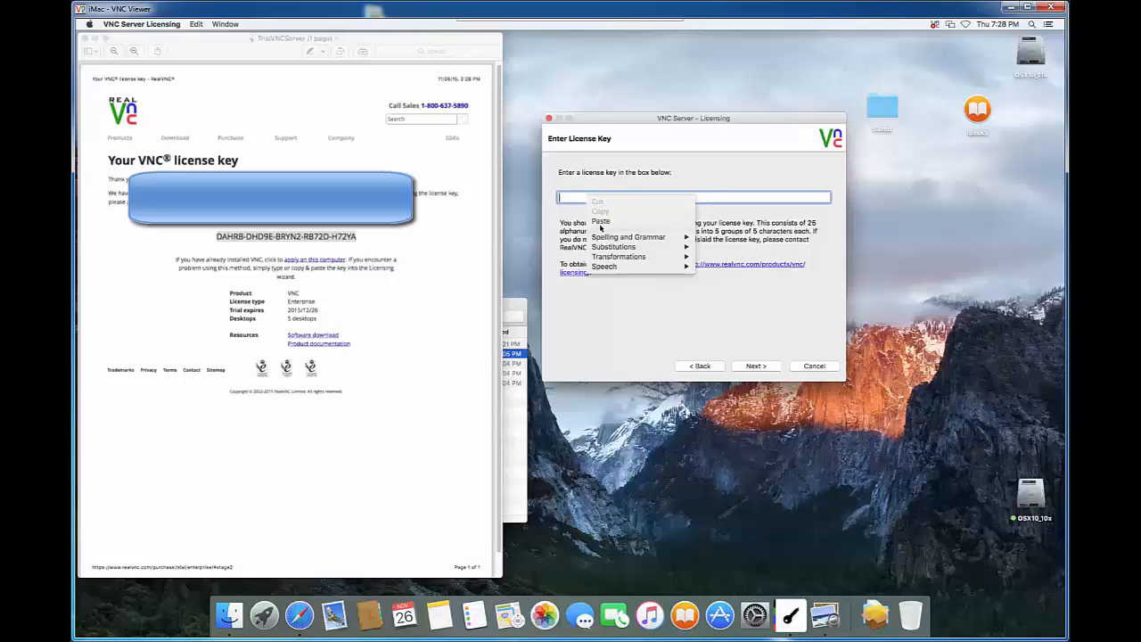
left_click(600, 220)
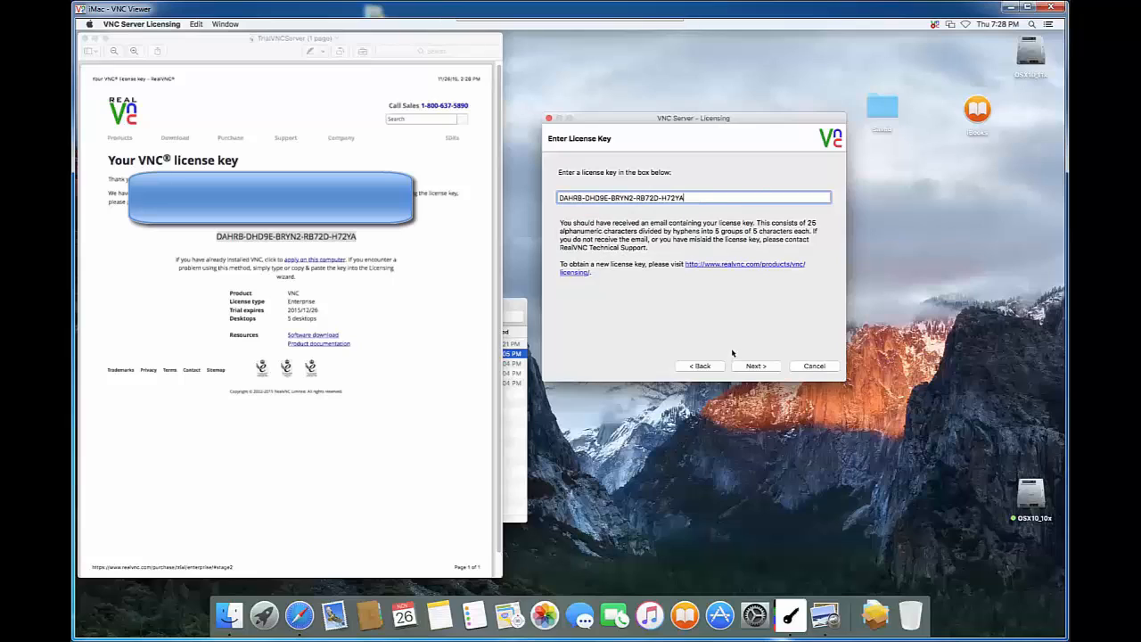
left_click(755, 368)
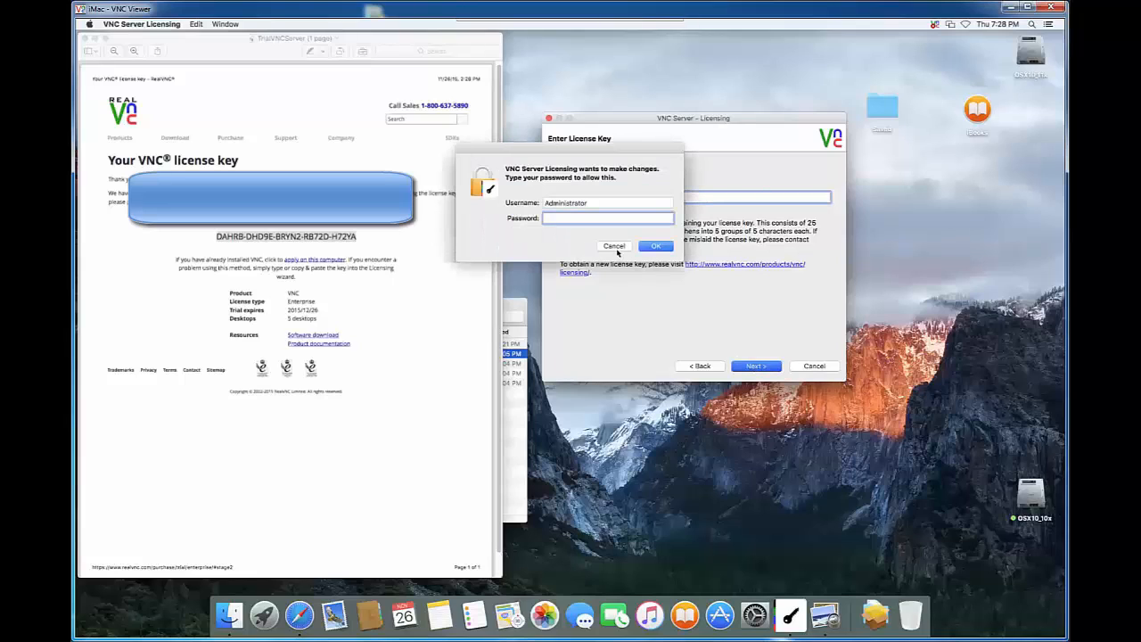
- Authorize the VNC Server licensing changes with the Administrator account's password
type("••")
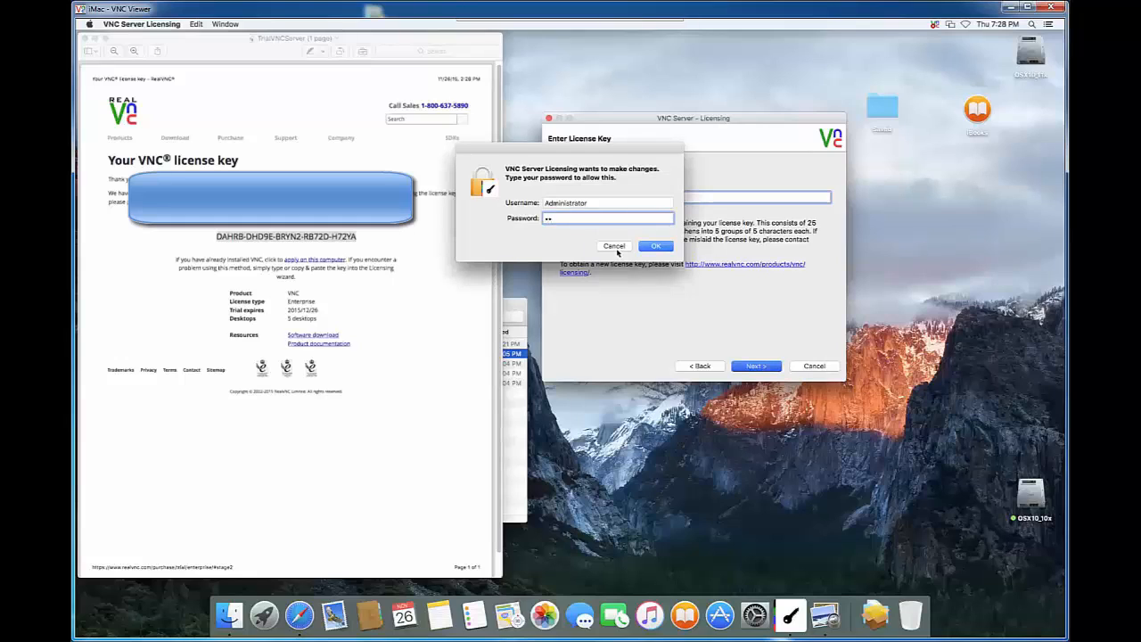
type("••••••")
left_click(664, 246)
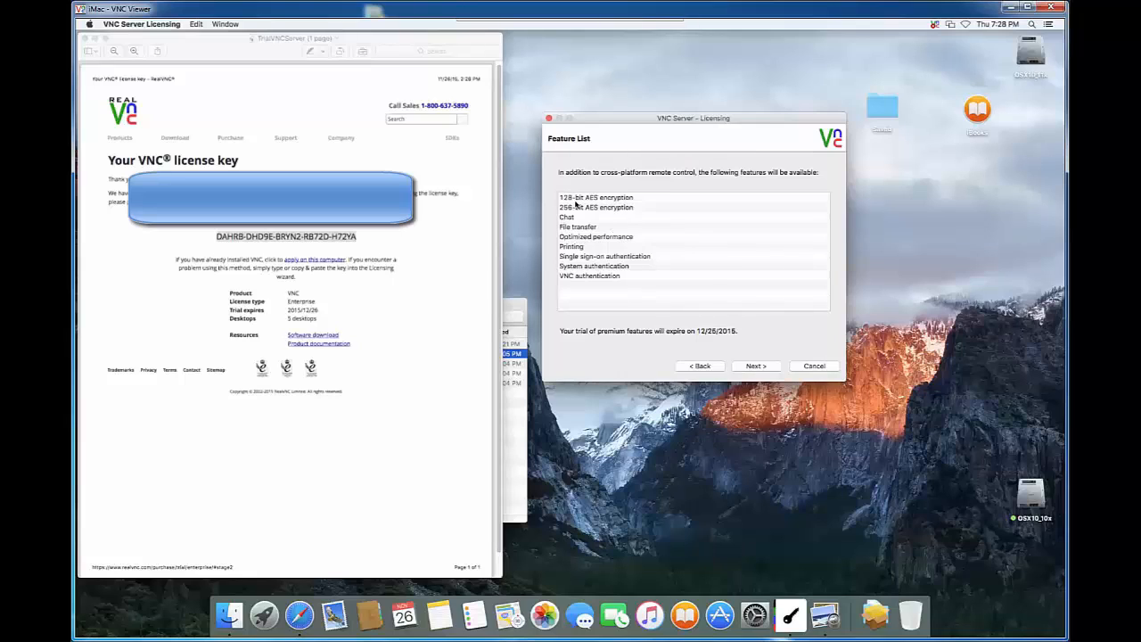
- Review the licensed feature list, apply the license key, and finish the VNC Server licensing wizard
left_click(591, 208)
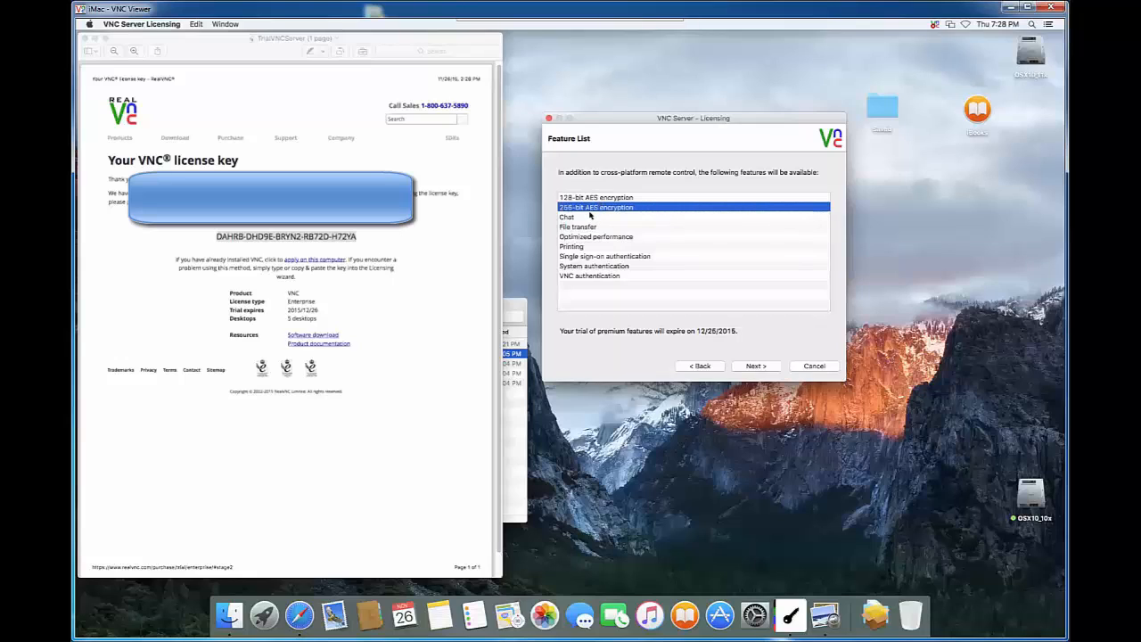
left_click(750, 367)
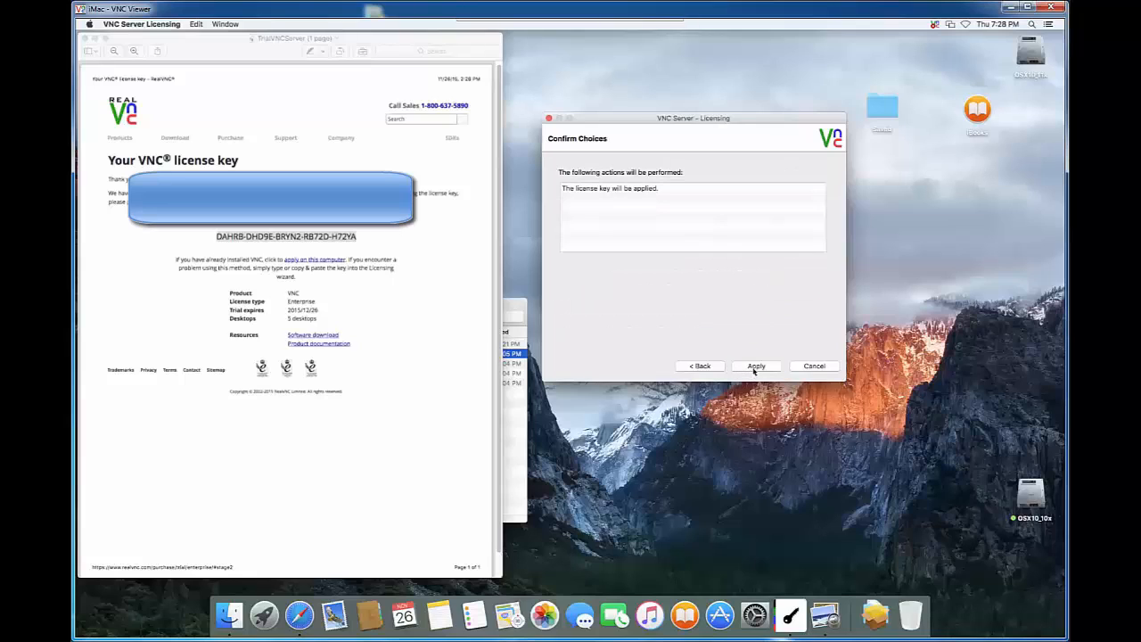
left_click(754, 368)
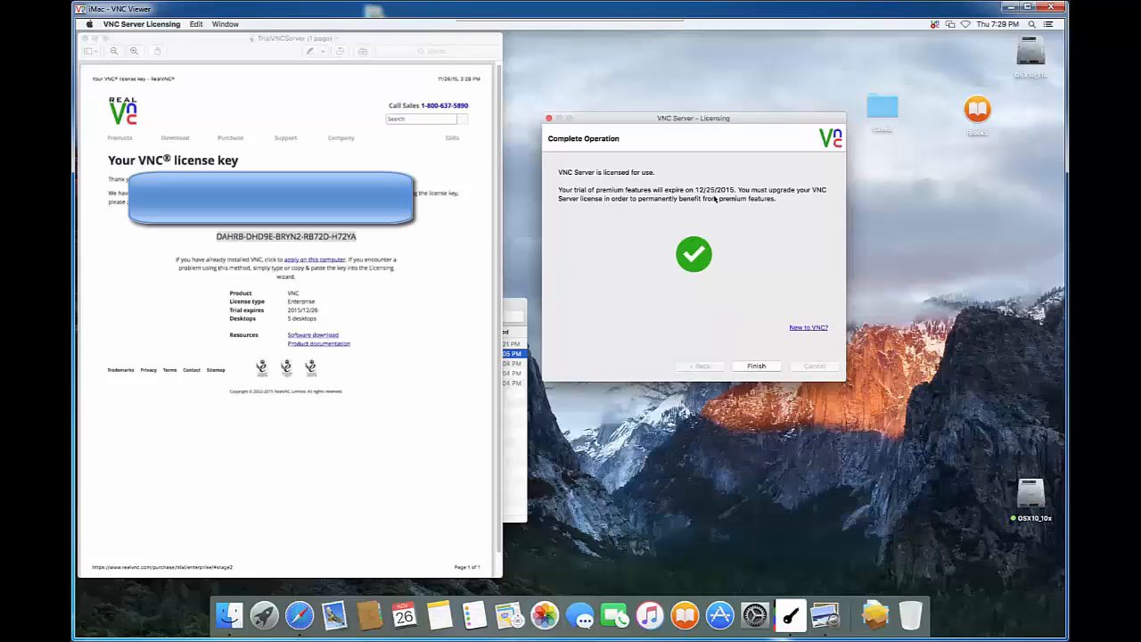
left_click(754, 368)
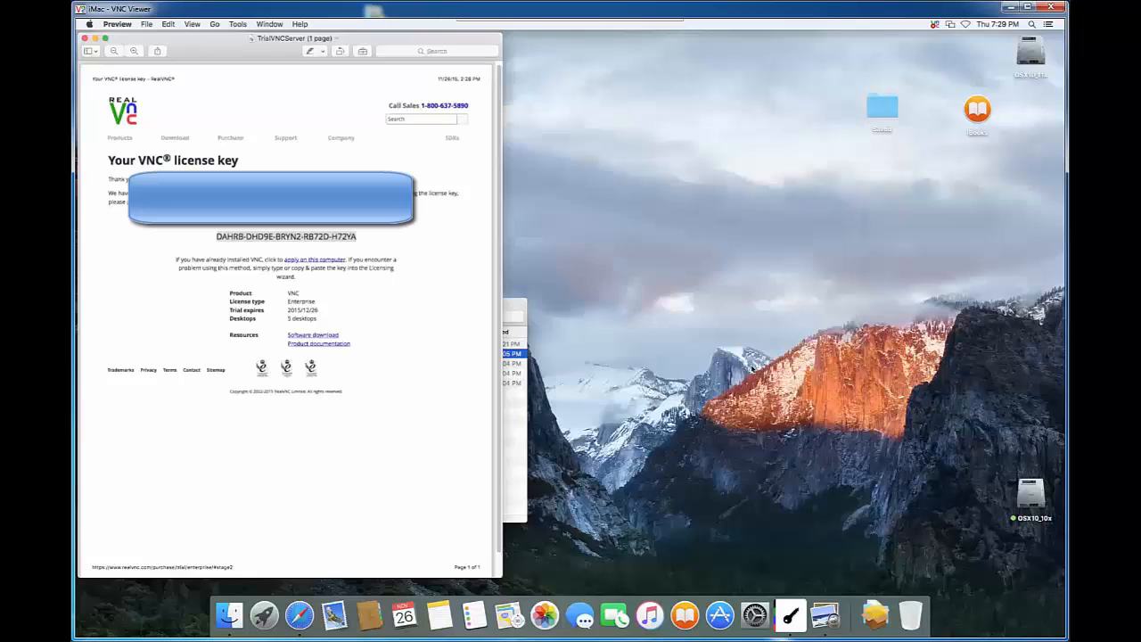
- Move the VNC Server status window away from the license document and close the TrialVNCServer PDF
left_click_drag(538, 131, 642, 155)
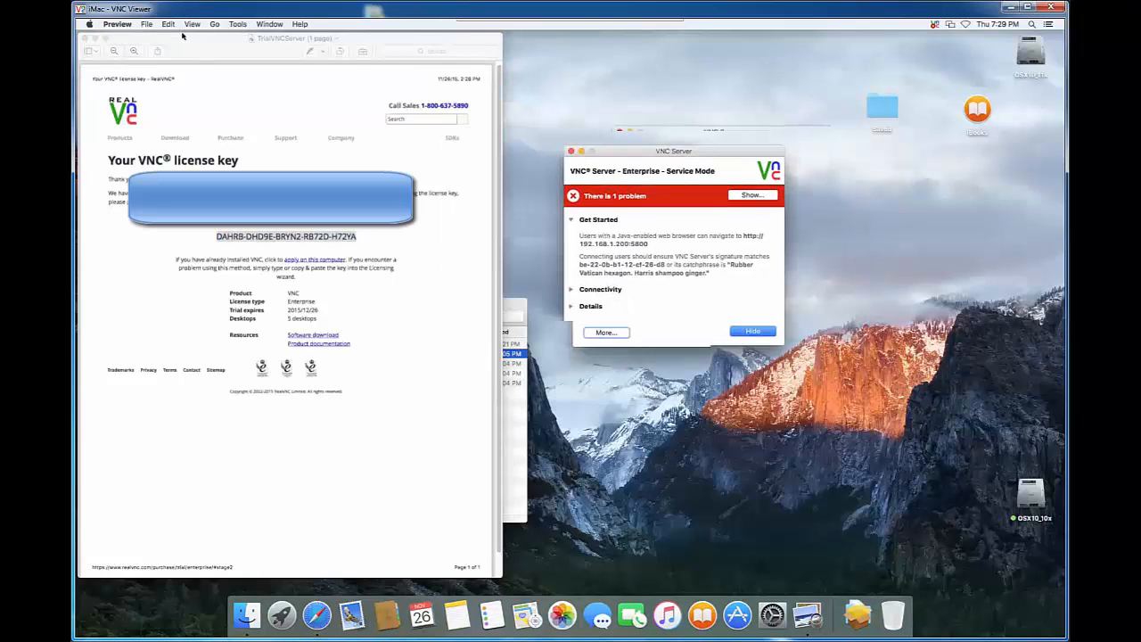
left_click_drag(184, 38, 227, 93)
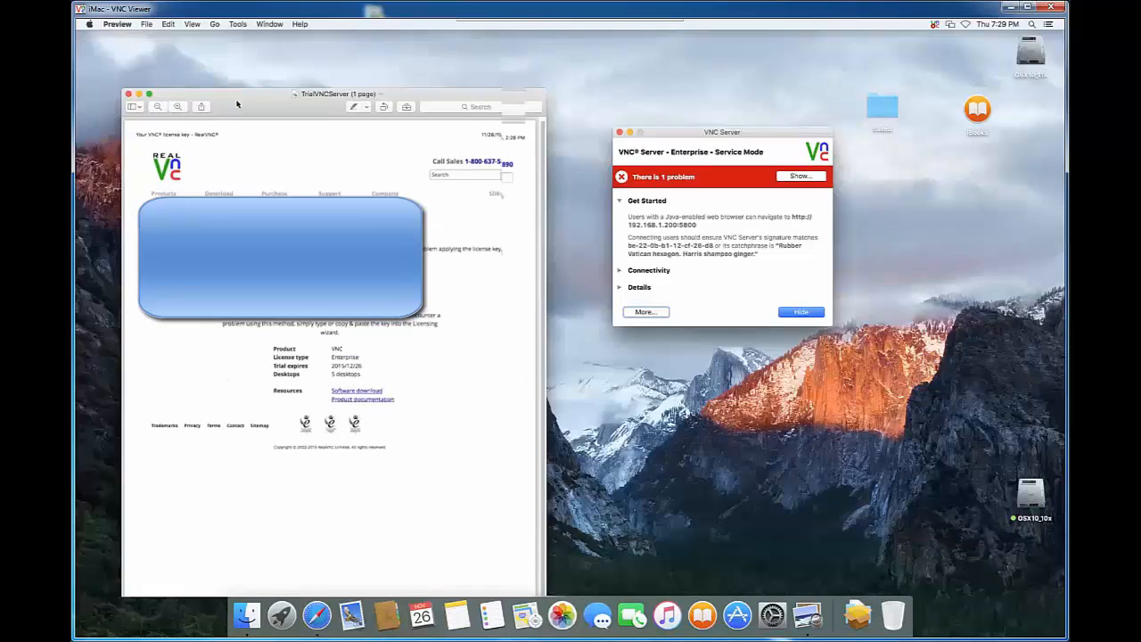
left_click(129, 98)
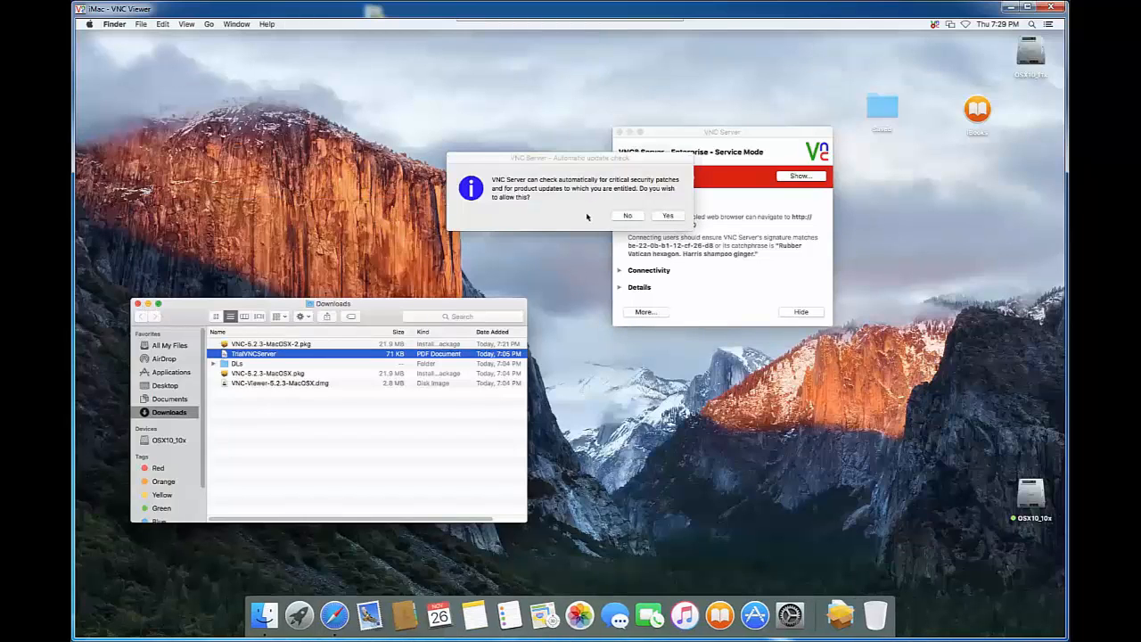
- Move the automatic update check prompt off the VNC Server window and decline automatic checks for patches and updates
left_click(581, 214)
left_click_drag(541, 170, 460, 166)
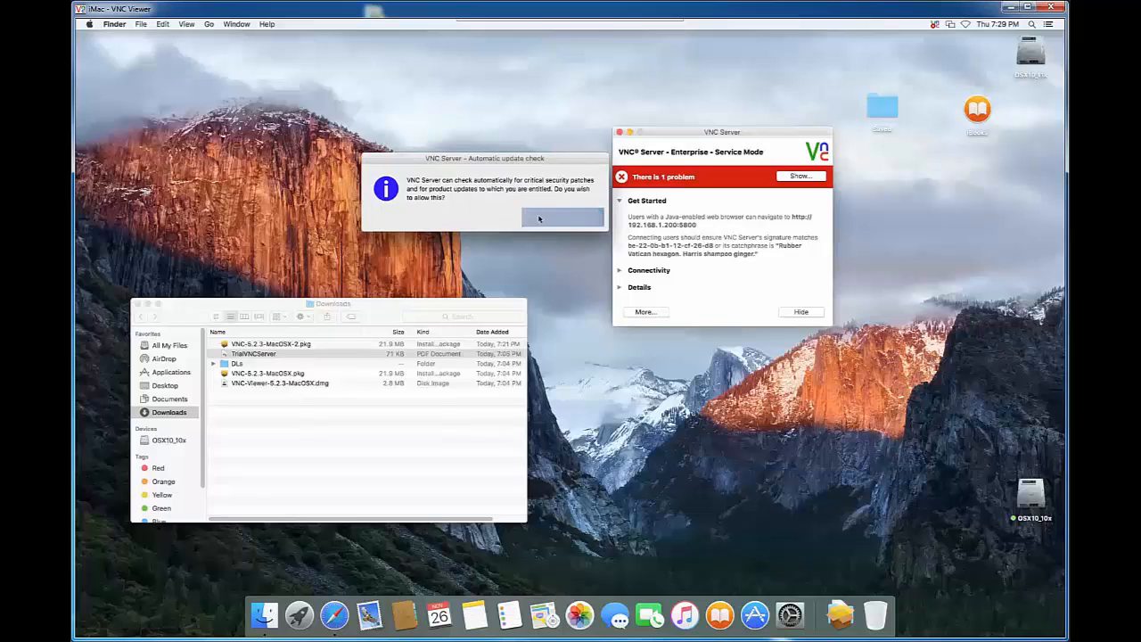
left_click(541, 216)
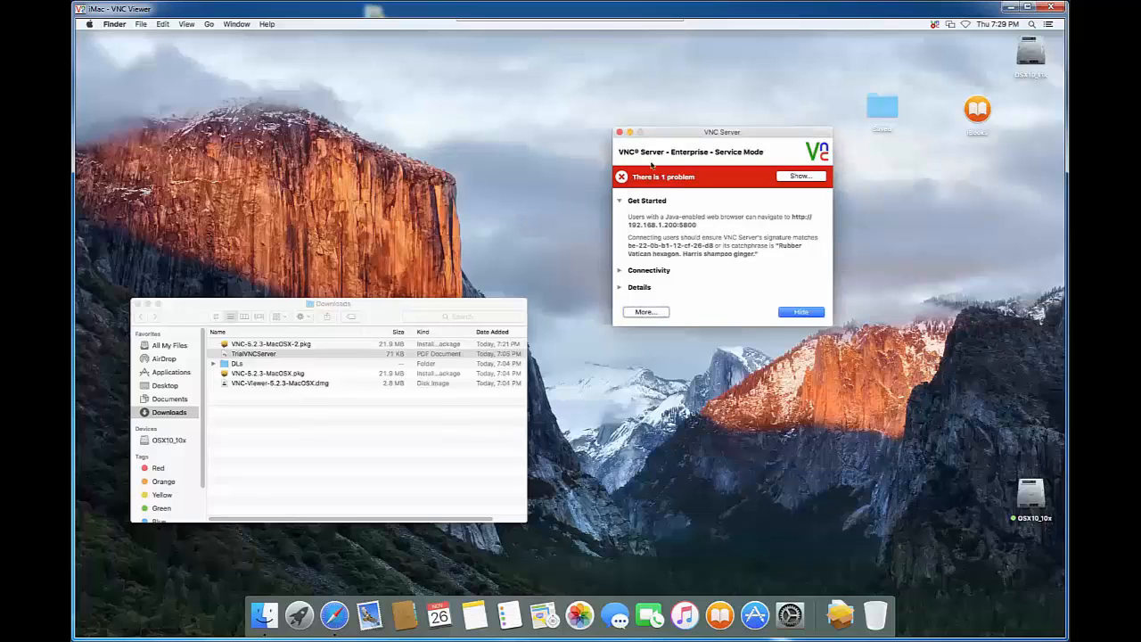
- Show the reported VNC Server problem in the Information Center and arrange its window beside the Downloads window
left_click_drag(665, 137, 631, 145)
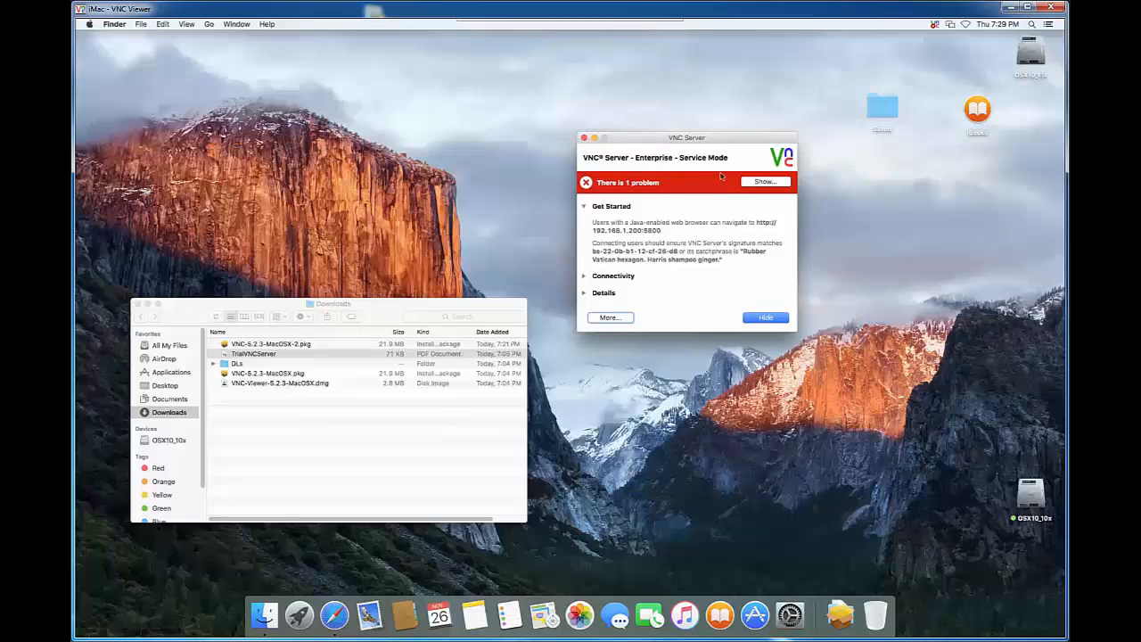
left_click(760, 182)
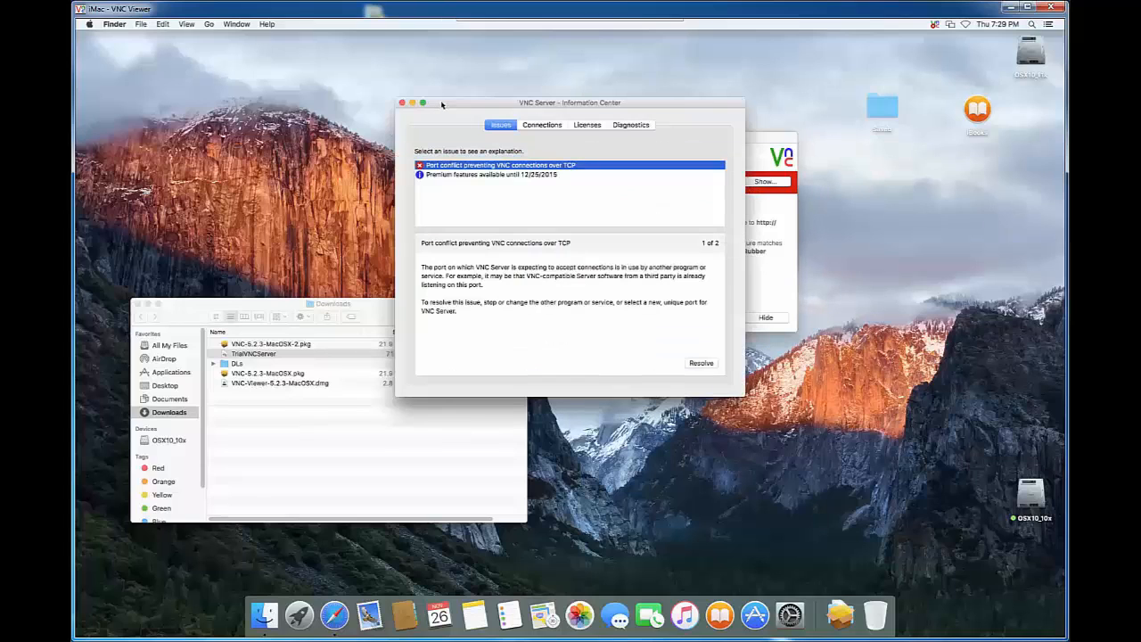
left_click_drag(454, 126, 587, 258)
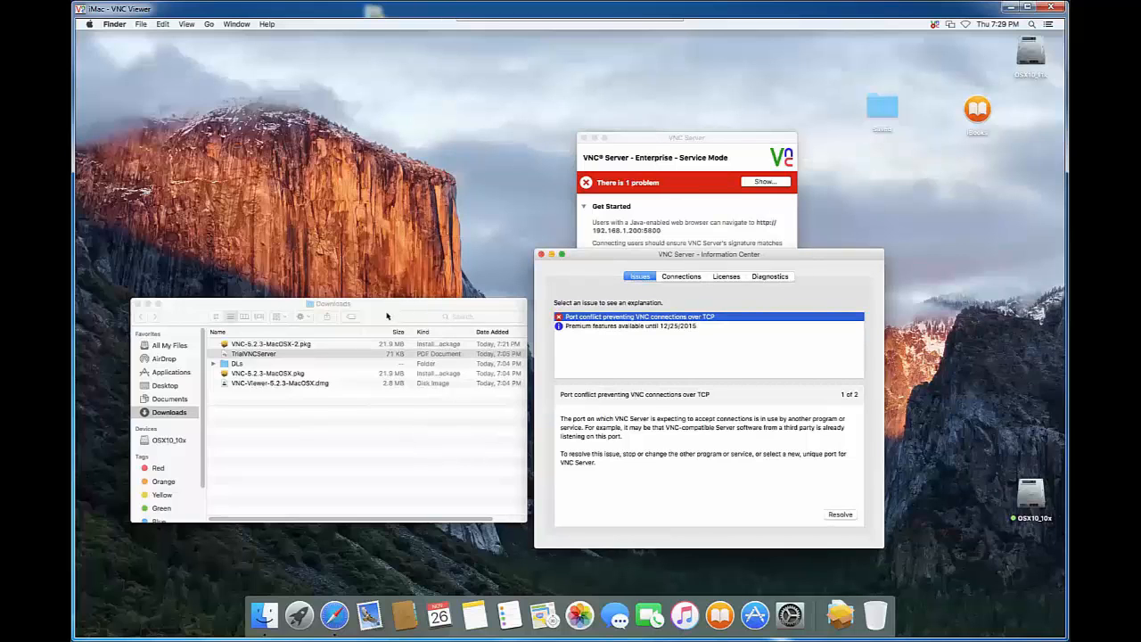
left_click_drag(392, 311, 354, 338)
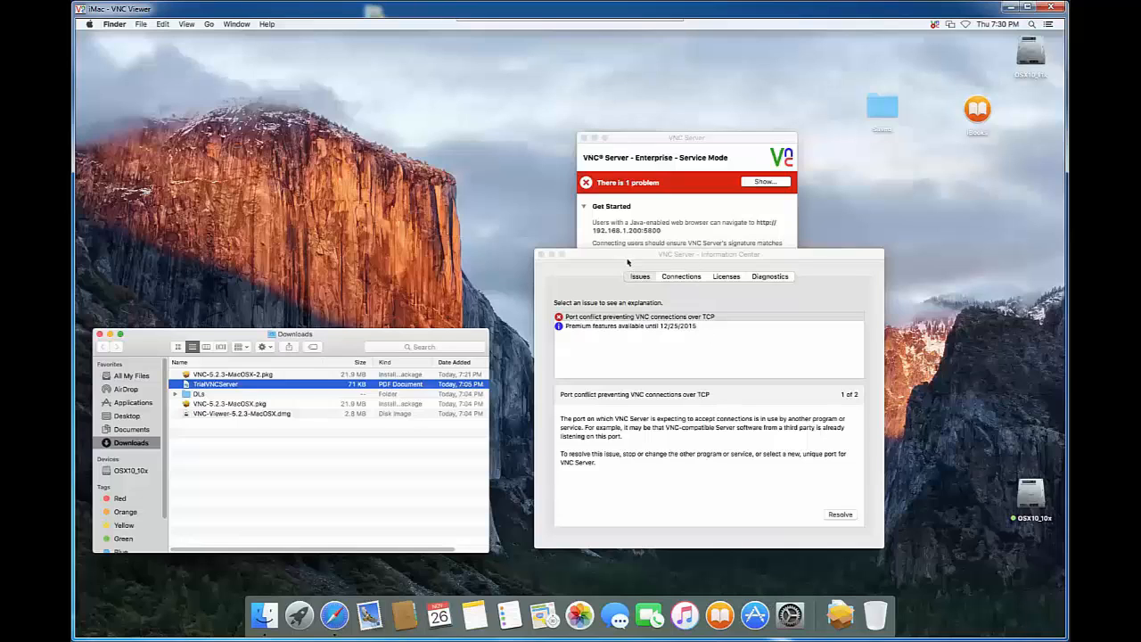
left_click_drag(626, 257, 621, 260)
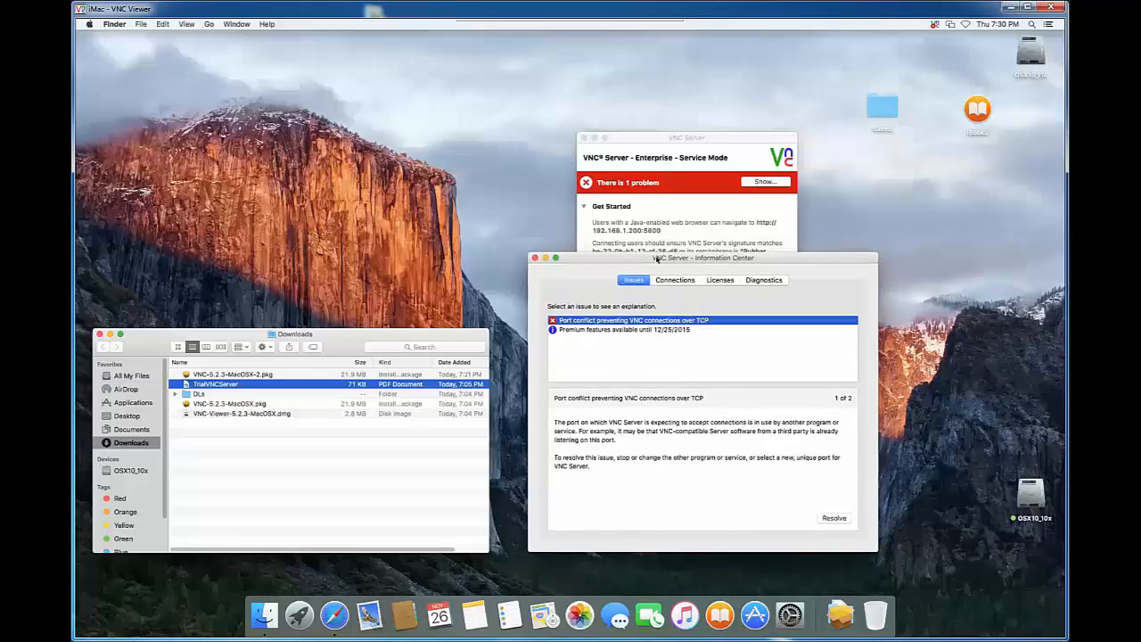
- Close the Information Center, open the VNC Server options by authorizing with the administrator password, and move the Options window clear of the status banner
left_click(534, 258)
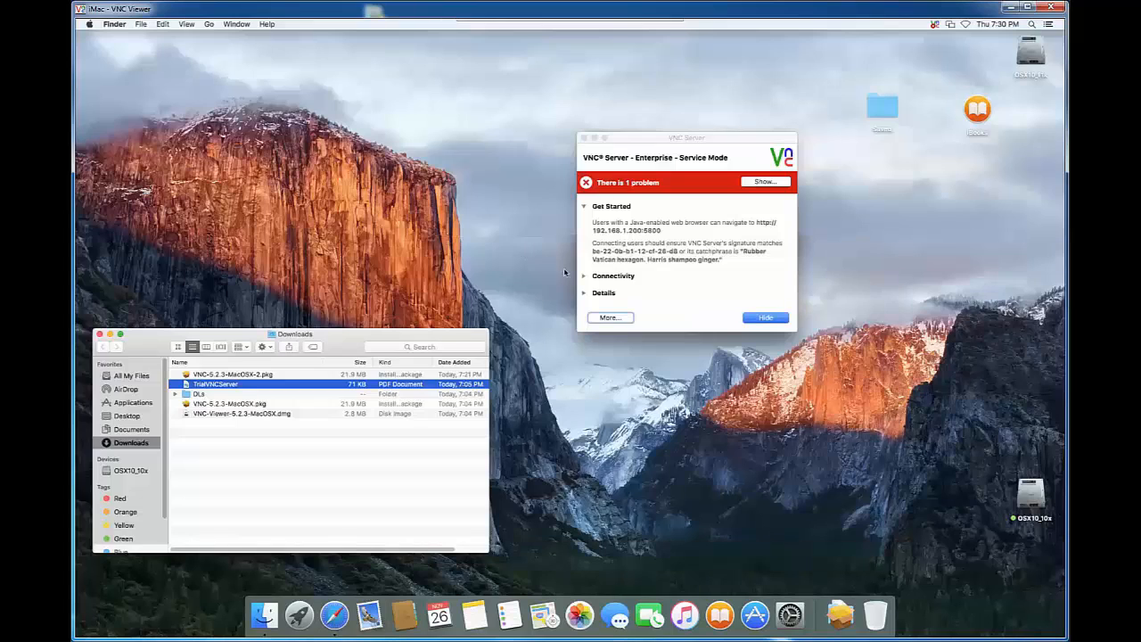
left_click(607, 315)
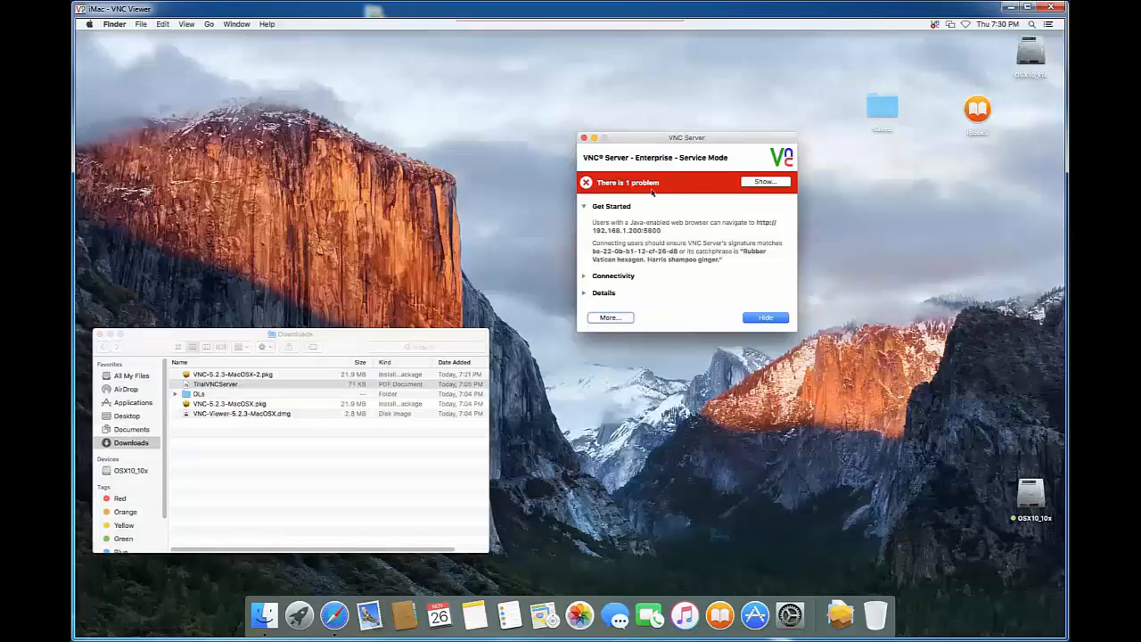
left_click(609, 318)
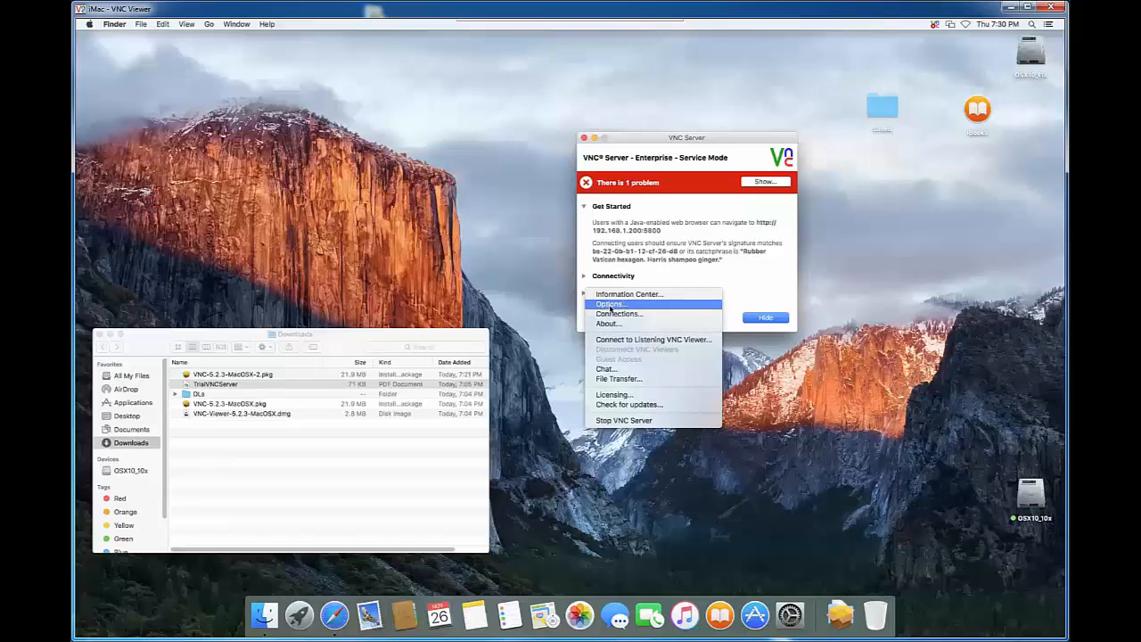
left_click(610, 304)
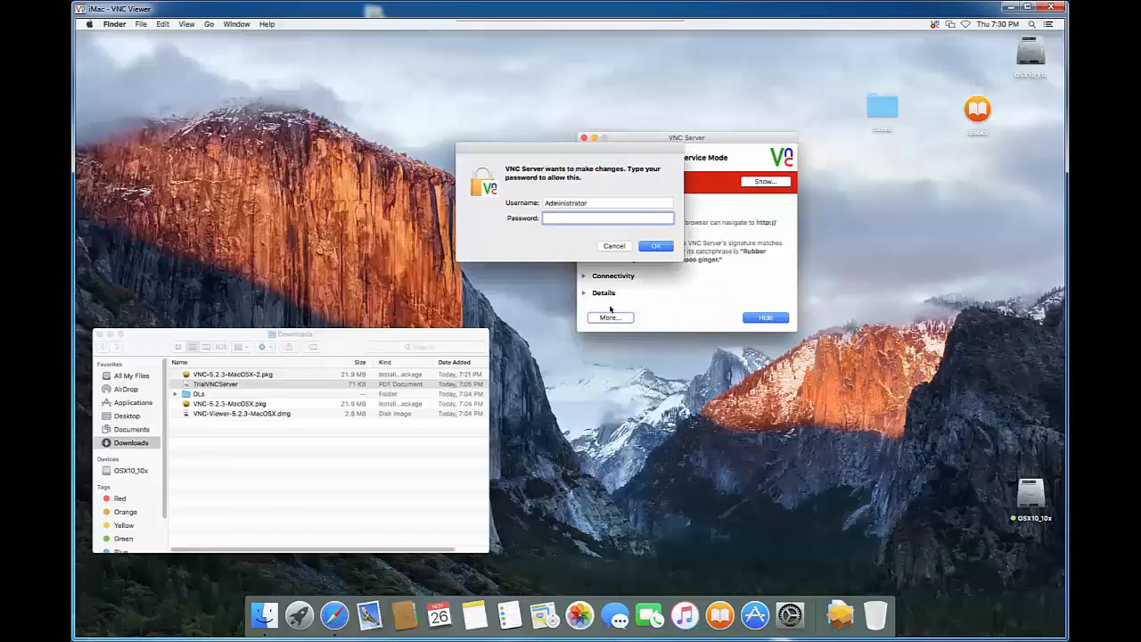
type("••")
key("BackSpace")
key("BackSpace")
type("•••••••")
key("Return")
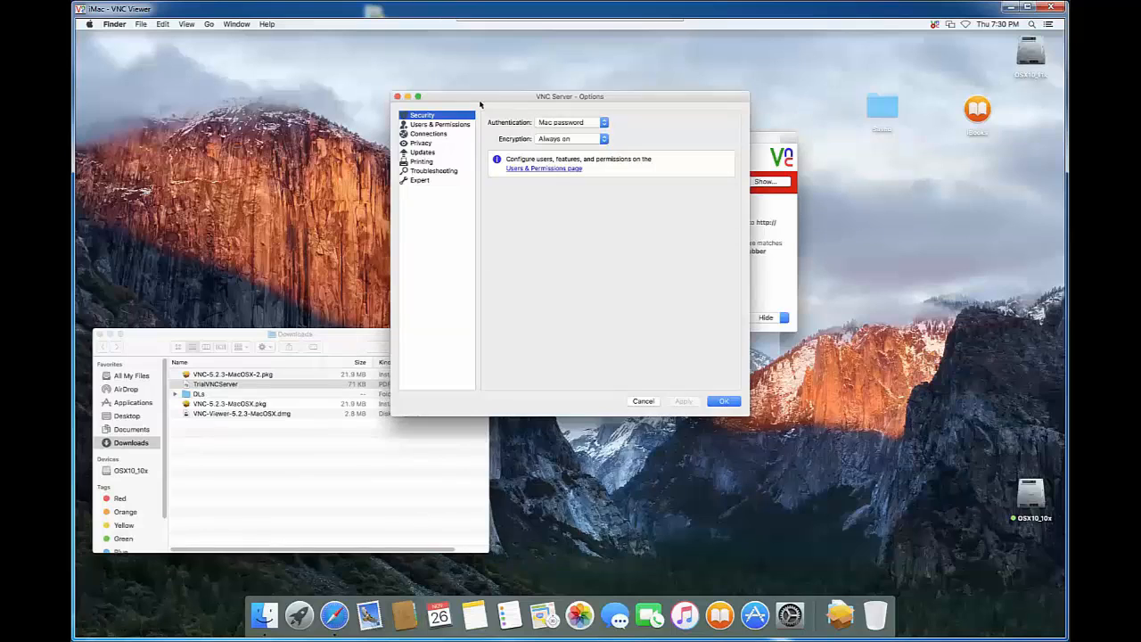
left_click_drag(479, 104, 626, 310)
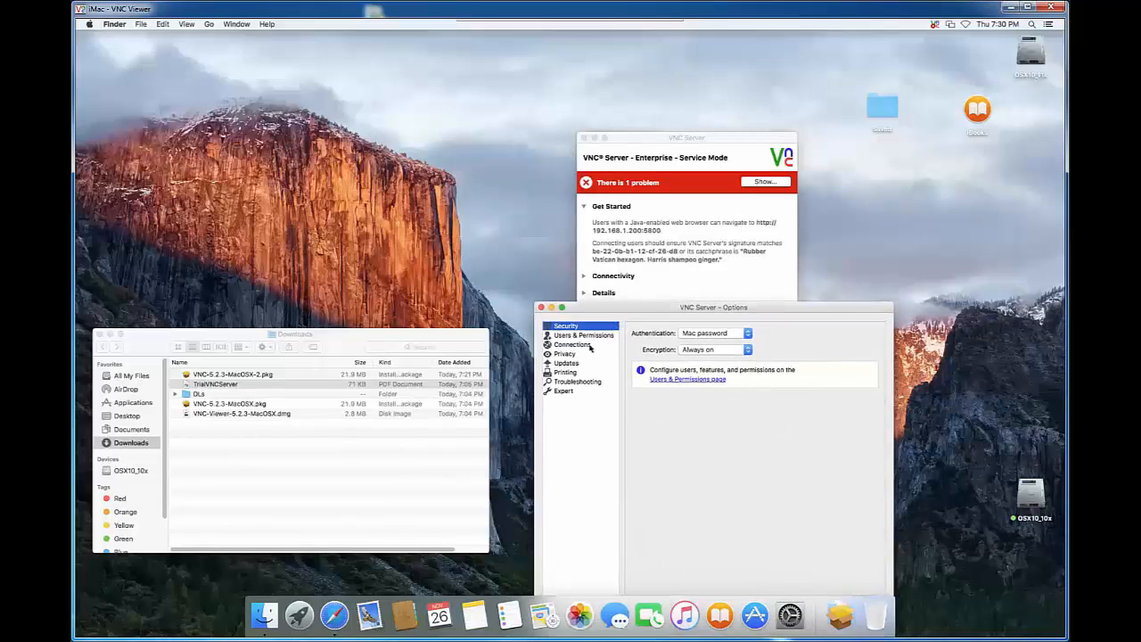
- Examine the Connections settings, the permissions for global, admin and guest entries, and the available encryption choices under Security
left_click(574, 345)
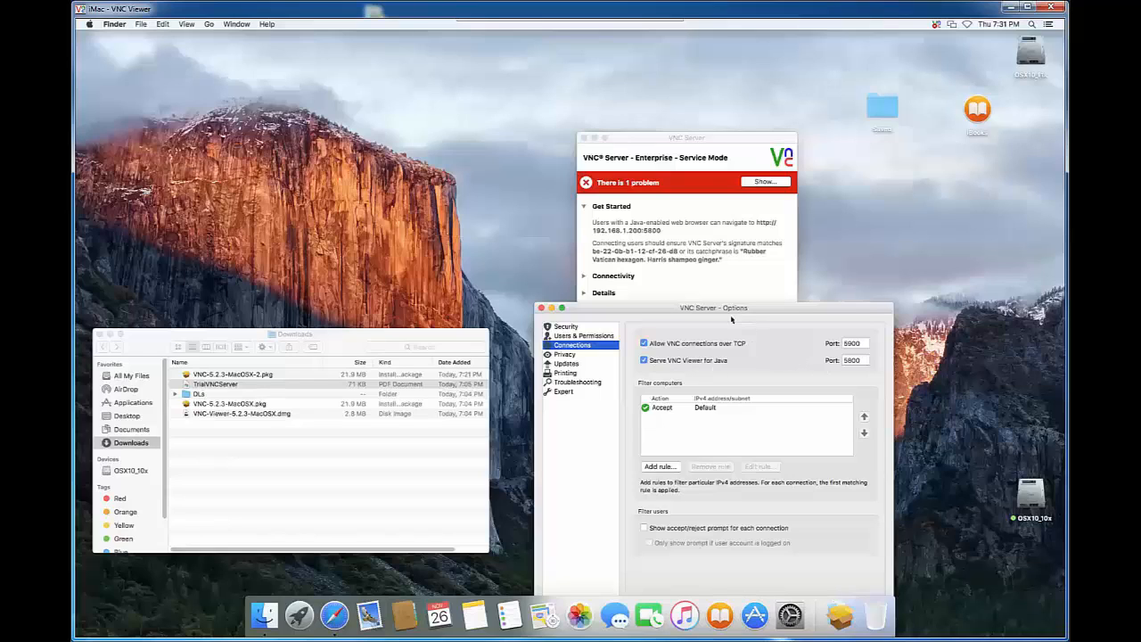
left_click_drag(730, 310, 722, 309)
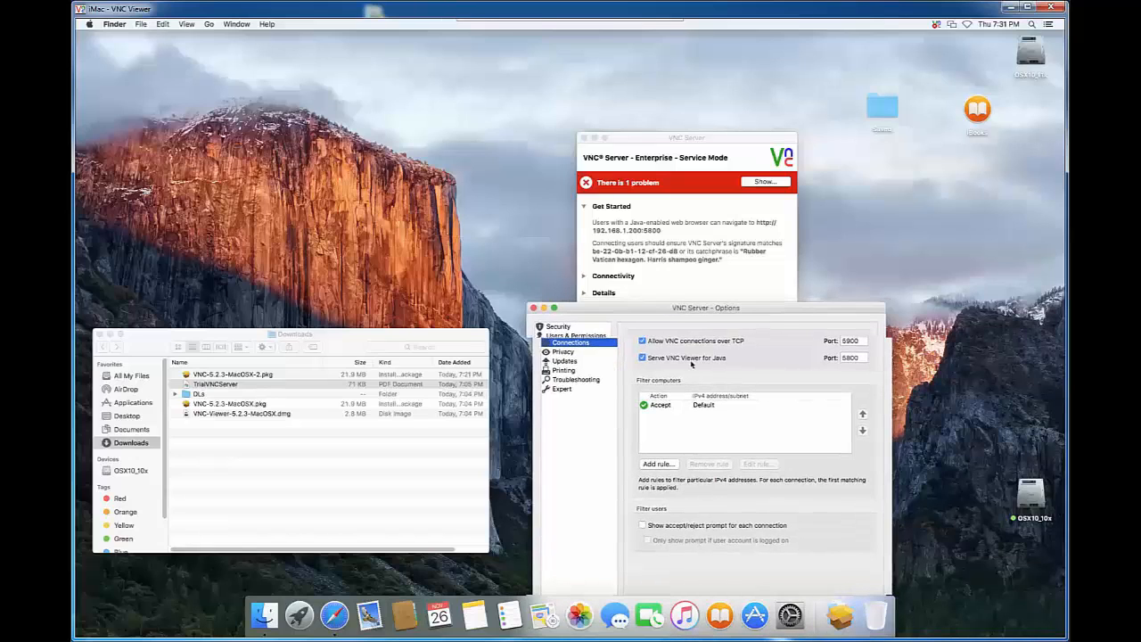
left_click(580, 336)
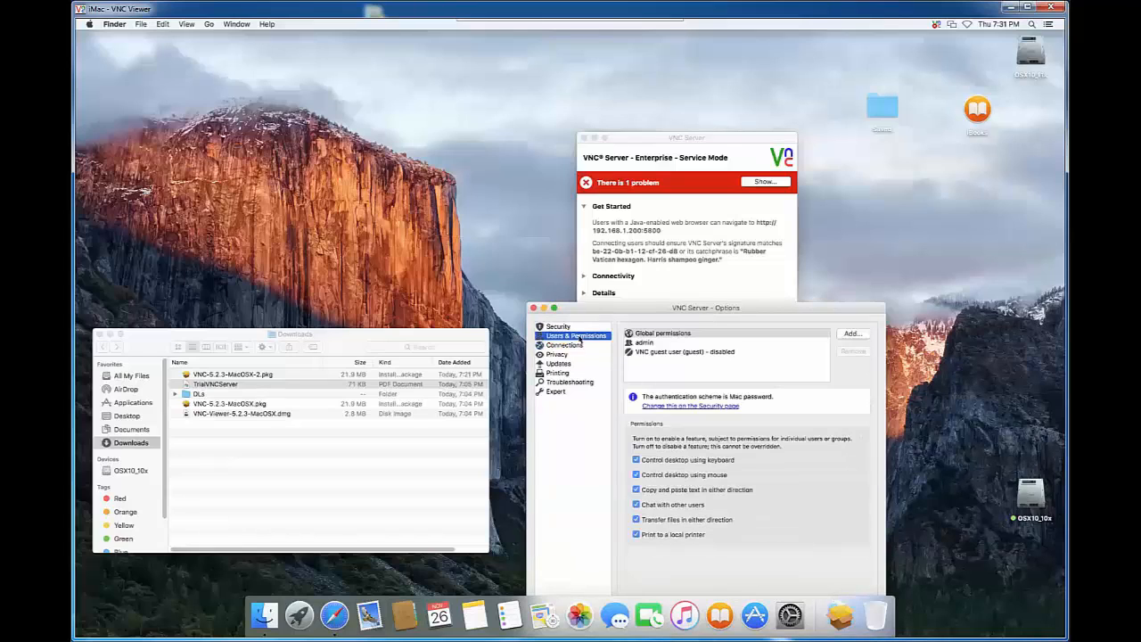
left_click(673, 353)
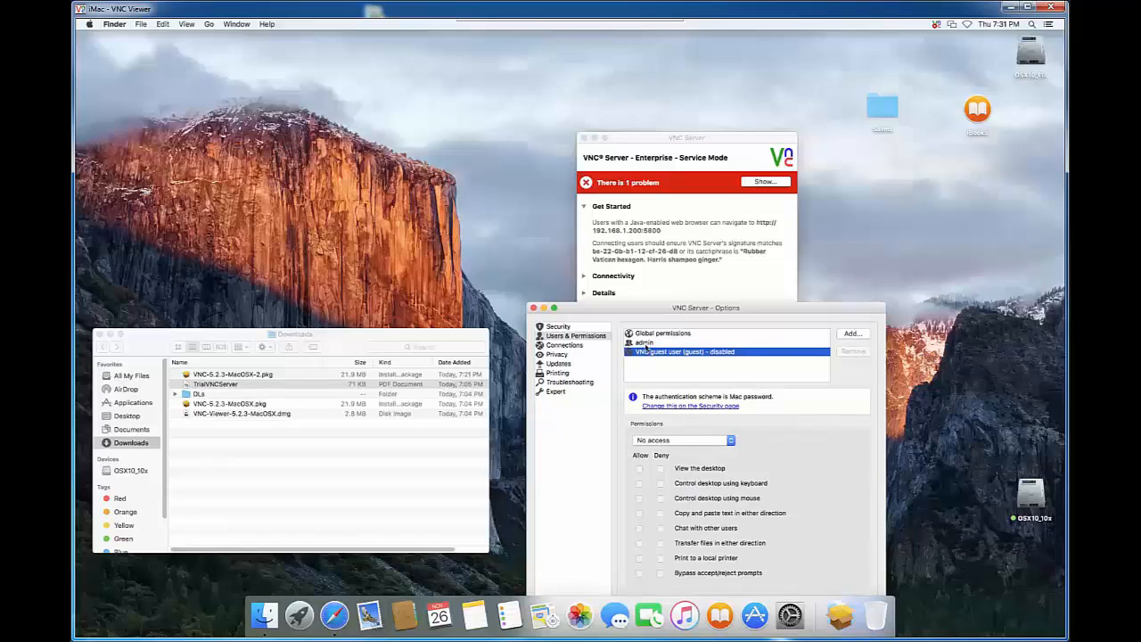
left_click(645, 344)
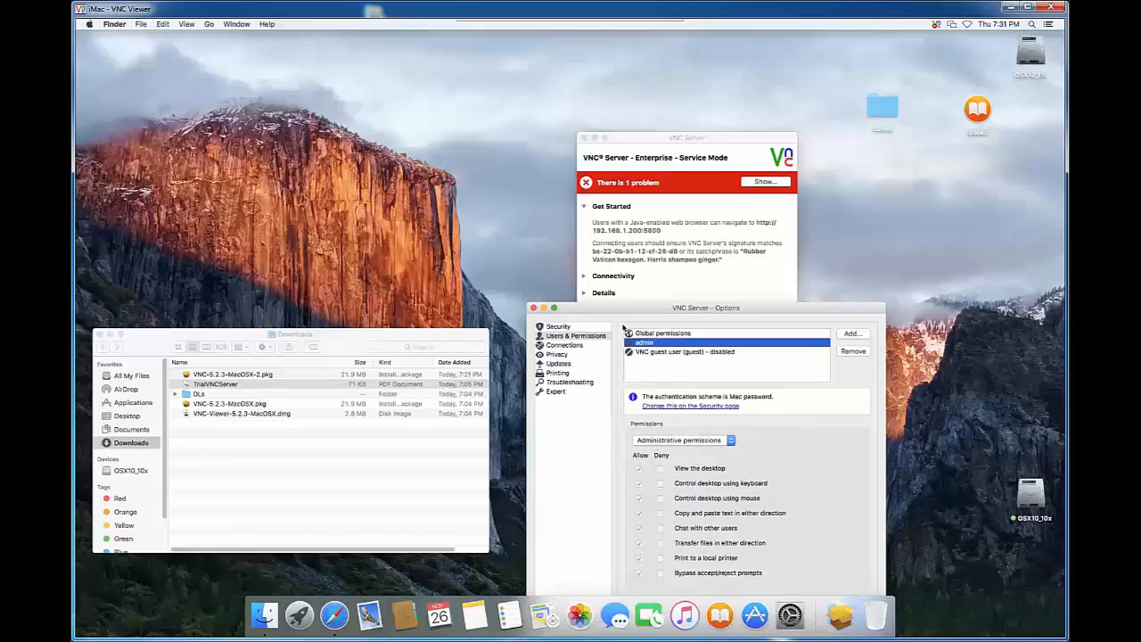
left_click(660, 333)
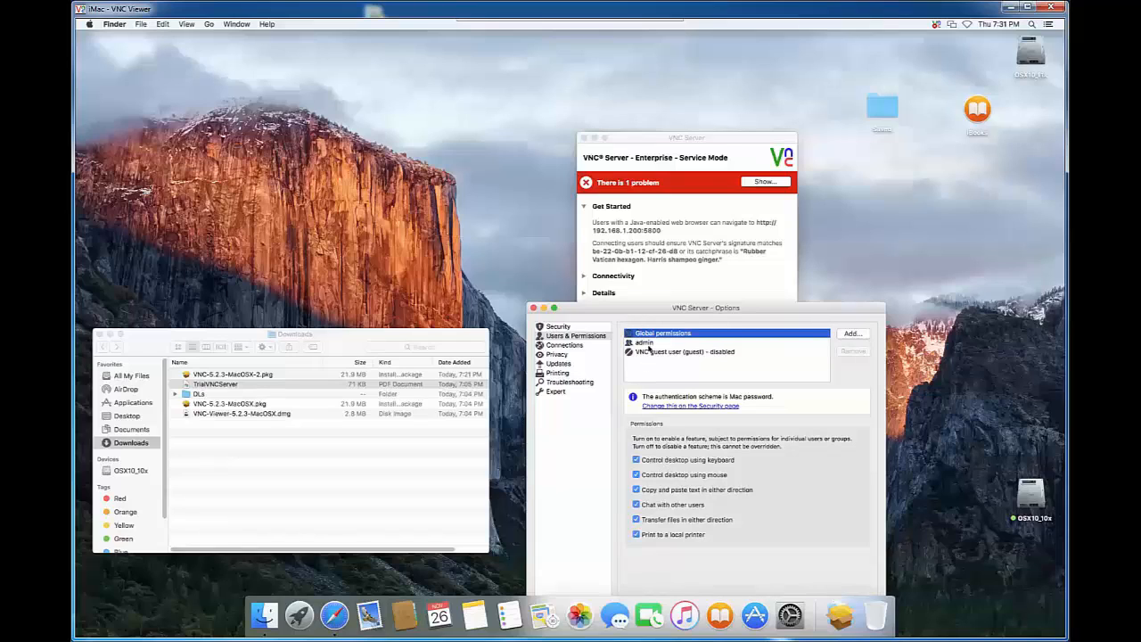
left_click(558, 327)
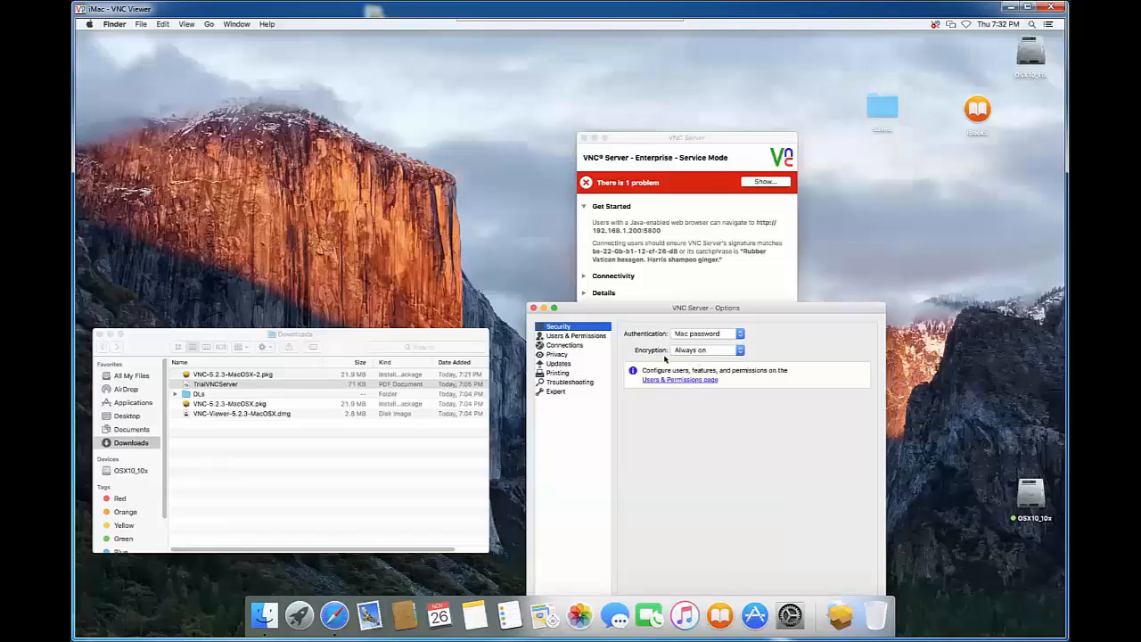
mouse_move(681, 357)
left_click(740, 350)
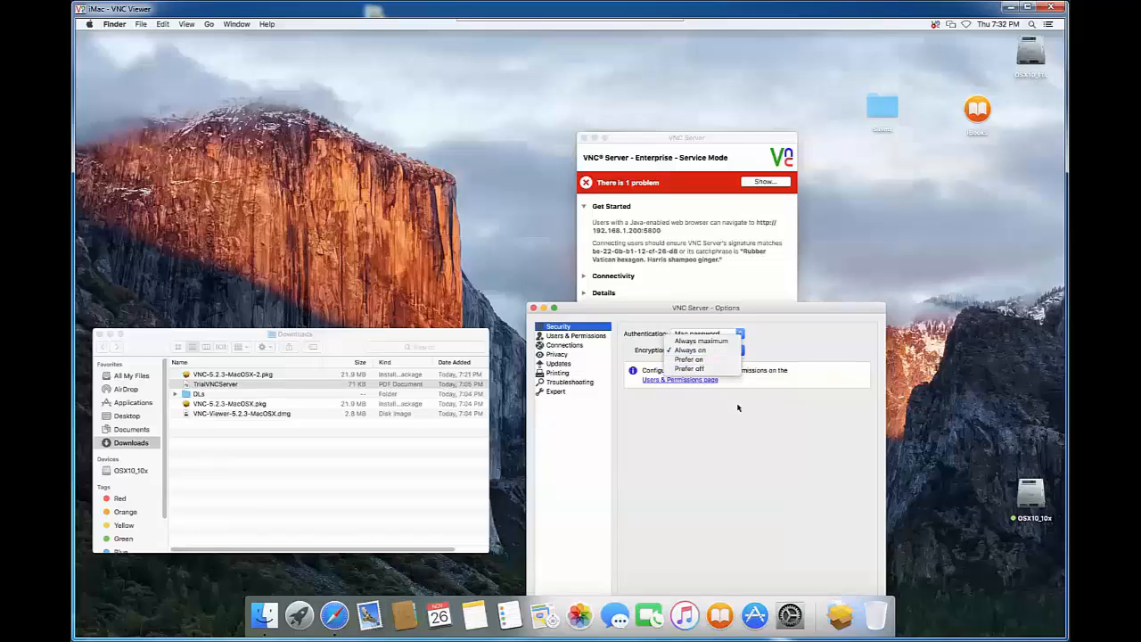
left_click(740, 437)
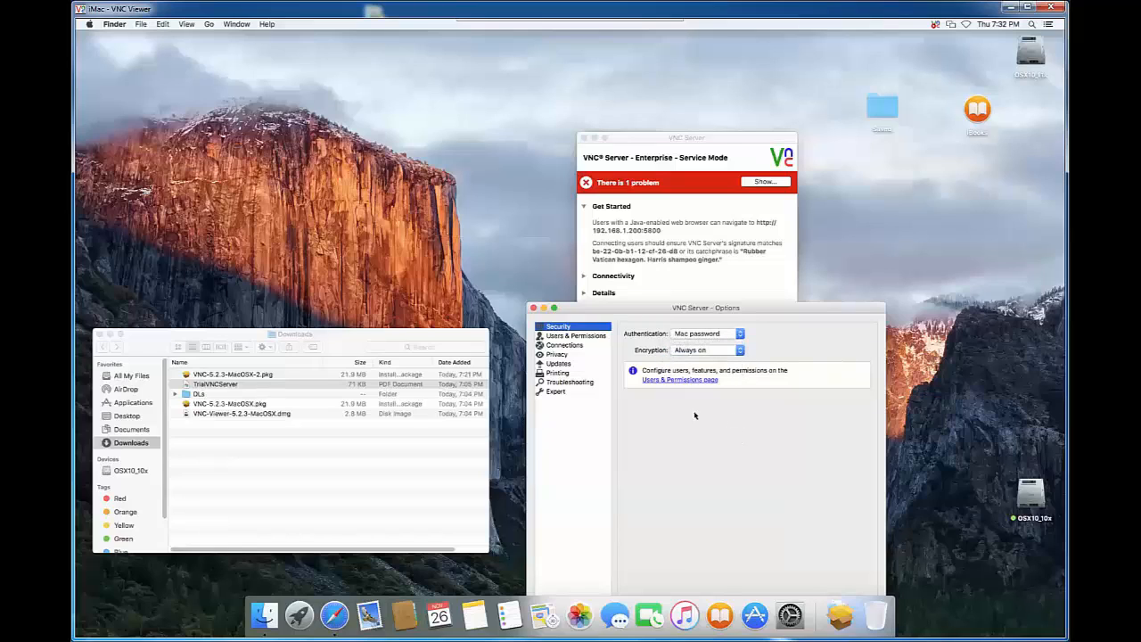
- Set the port for VNC connections over TCP to 5950, apply the change, and close the VNC Server options
left_click(562, 345)
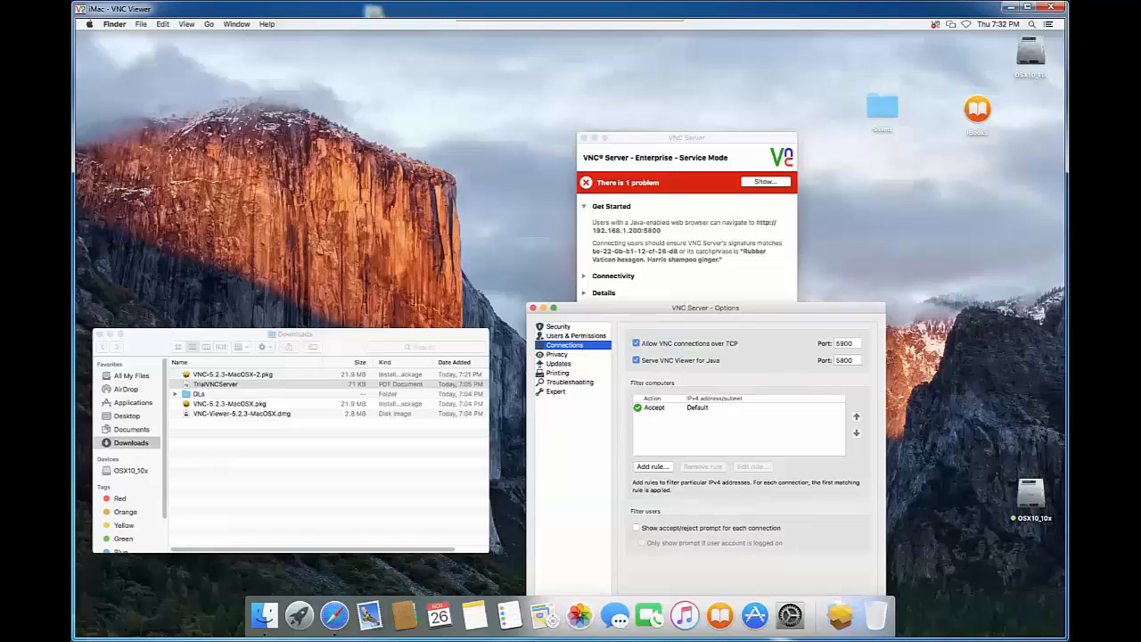
left_click_drag(607, 308, 593, 298)
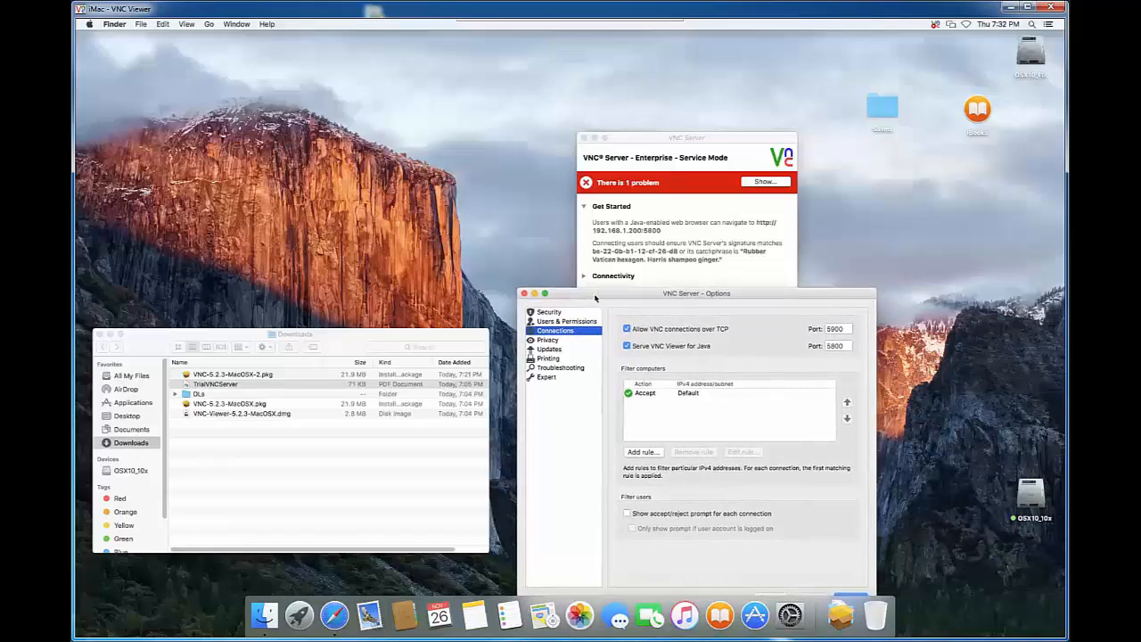
double_click(834, 329)
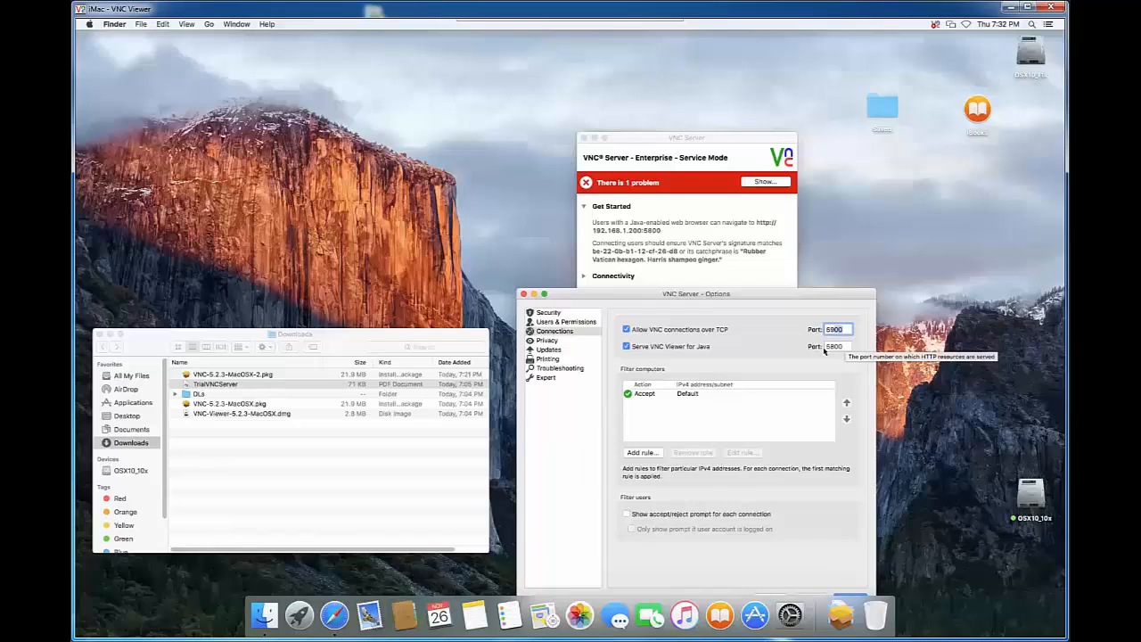
type("595")
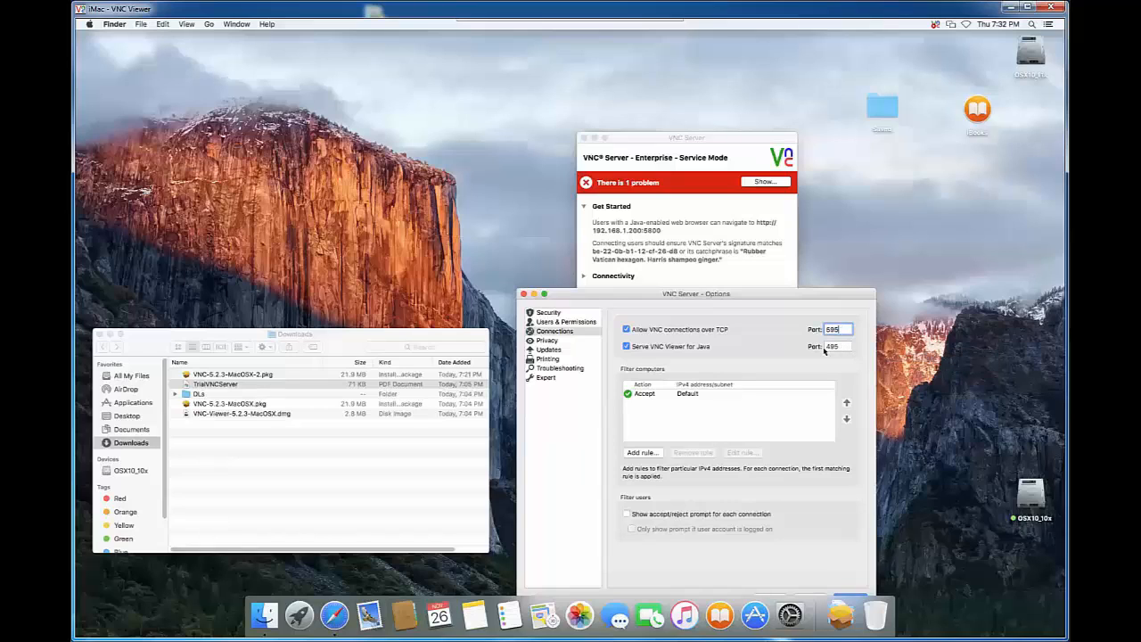
type("0")
left_click_drag(679, 300, 673, 284)
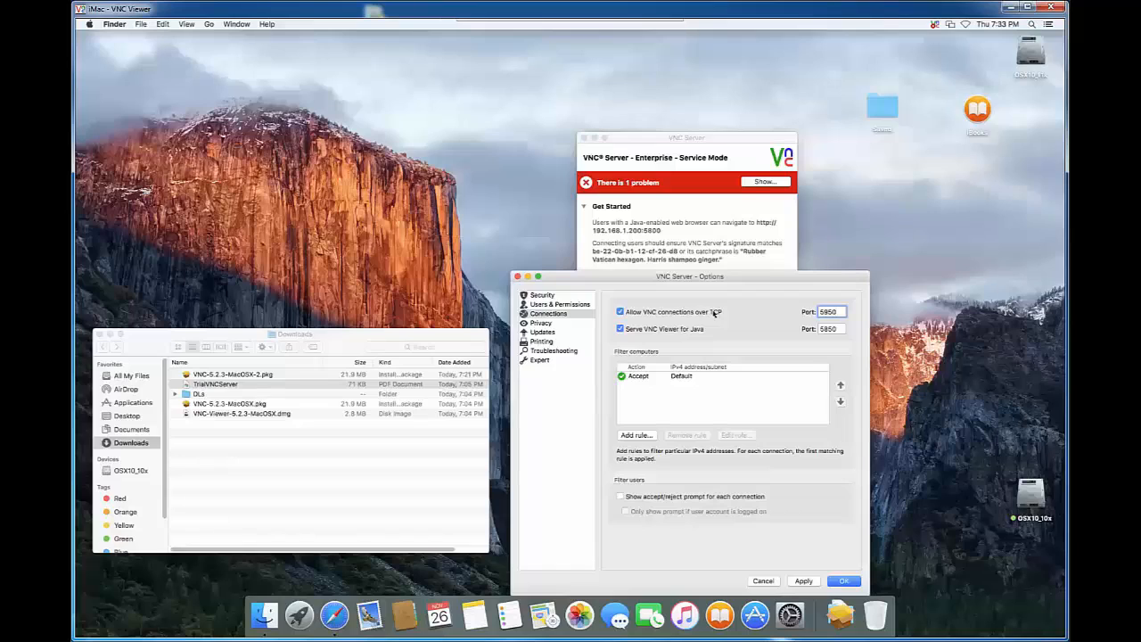
left_click(804, 581)
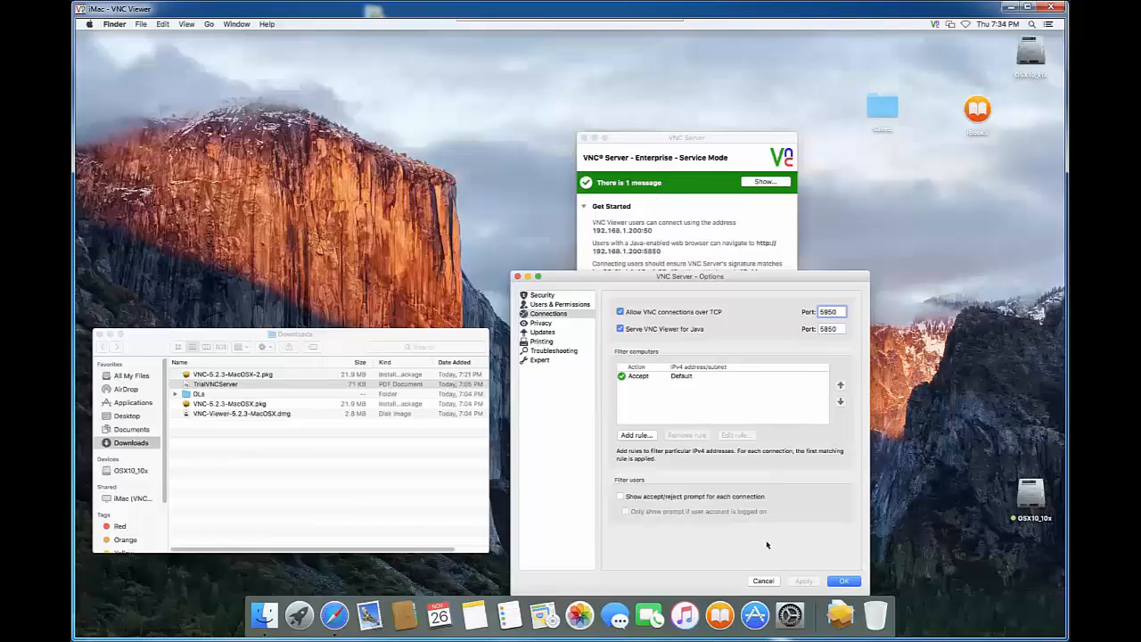
left_click(844, 582)
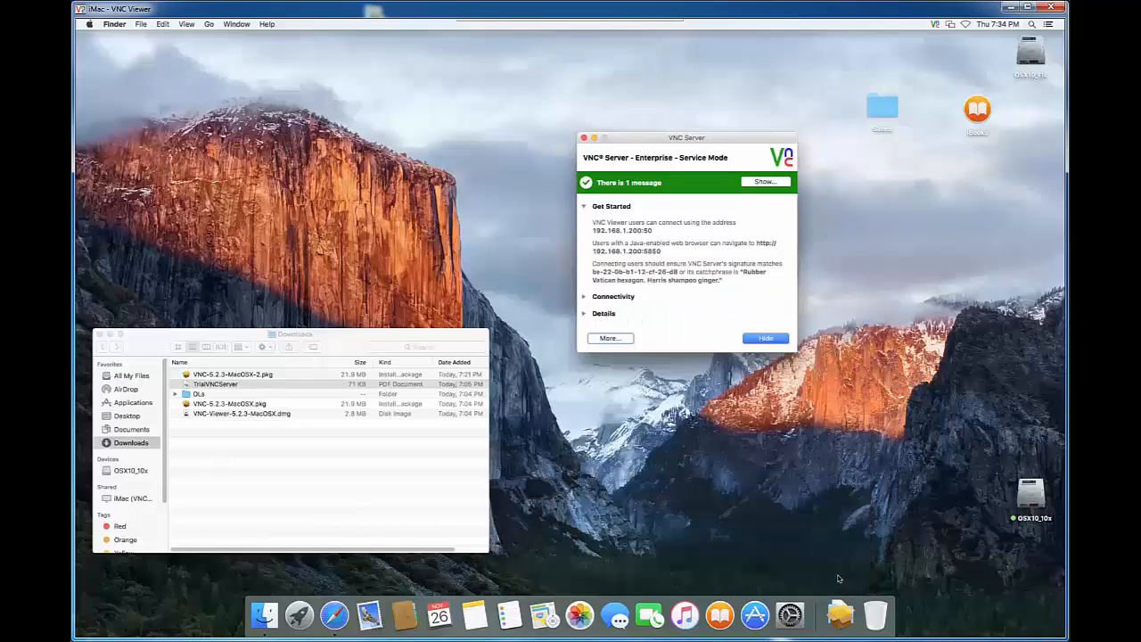
- Check the remaining VNC Server message and the Enterprise license details, and close all open windows
left_click(762, 182)
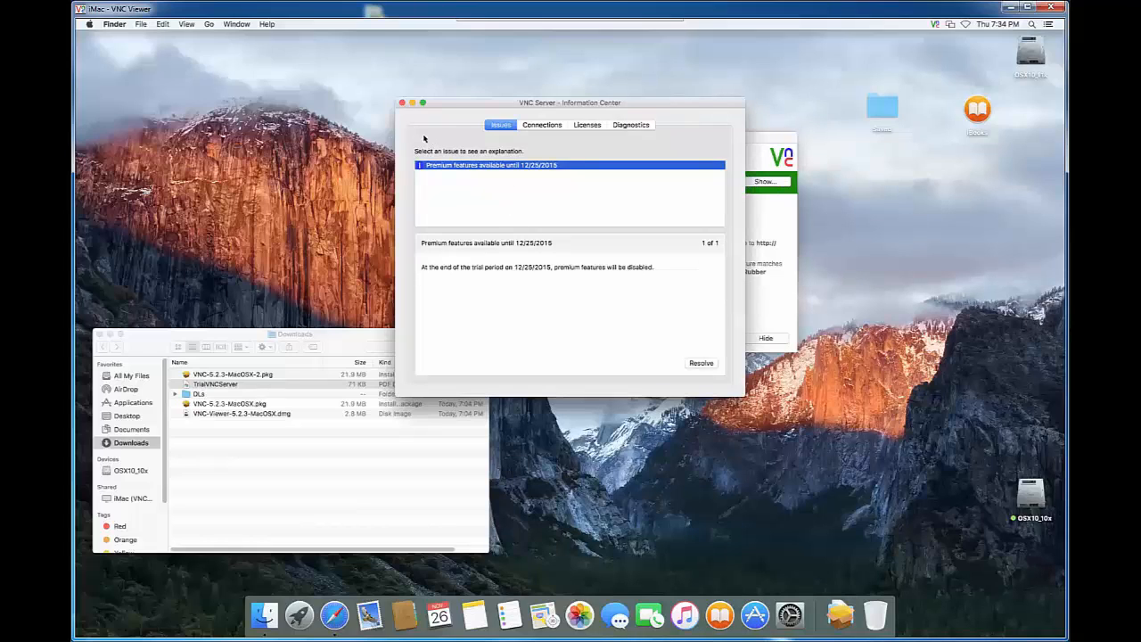
left_click(584, 125)
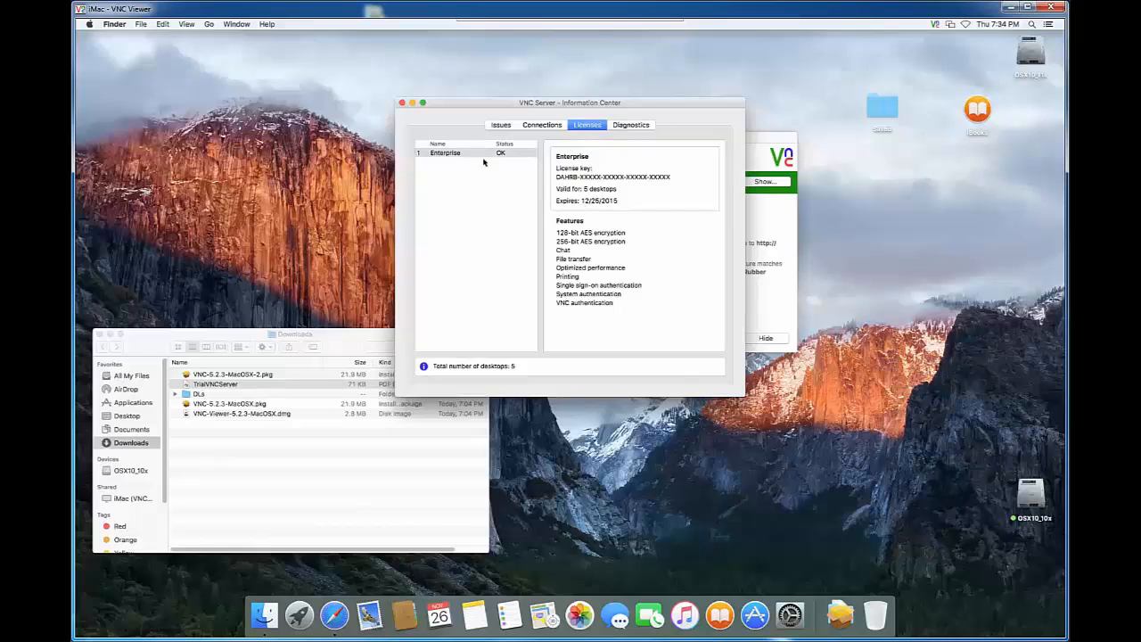
left_click(403, 105)
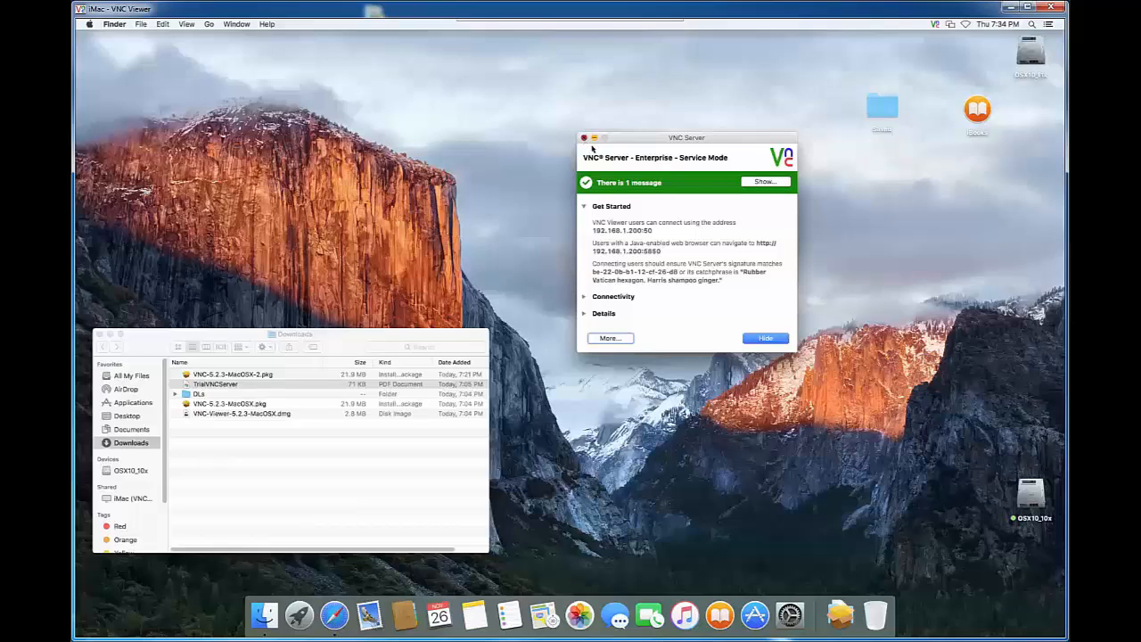
left_click(583, 140)
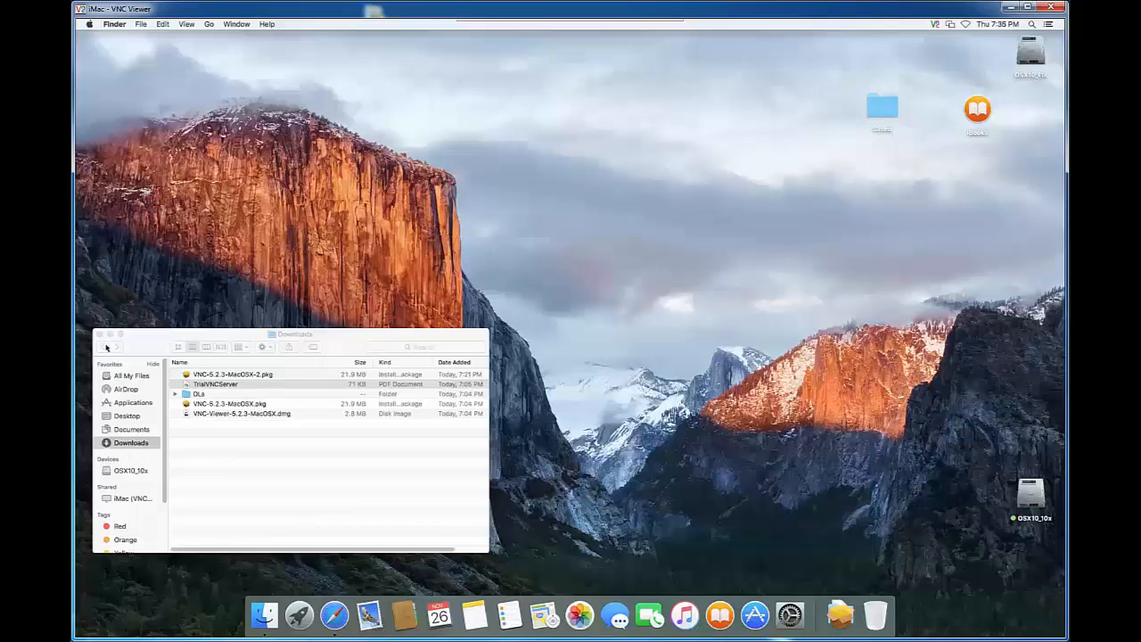
left_click(100, 335)
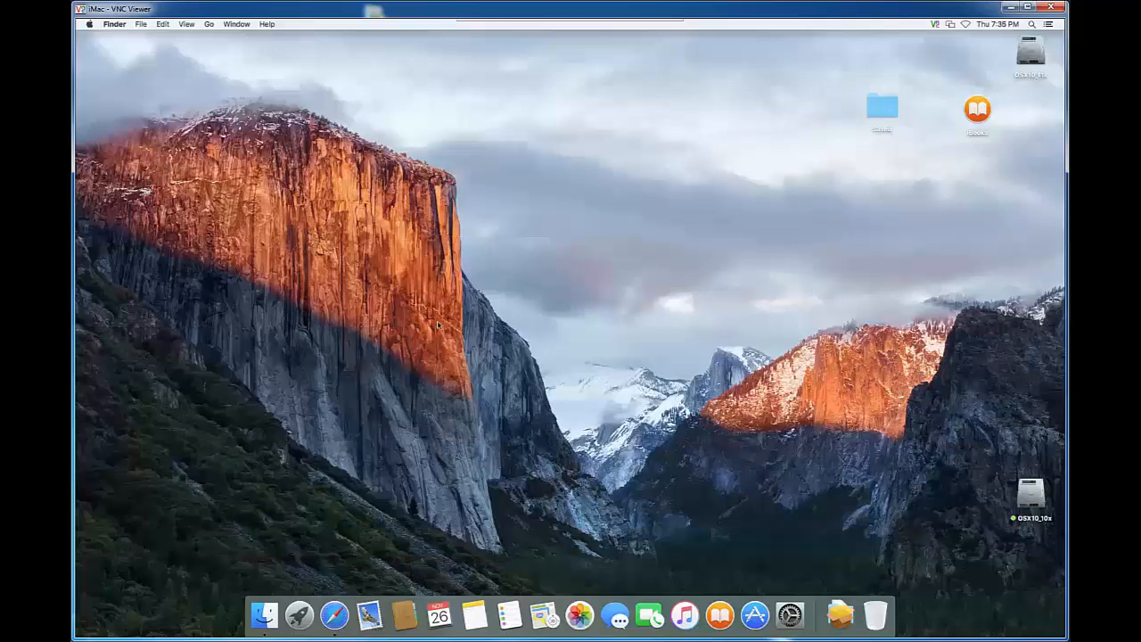